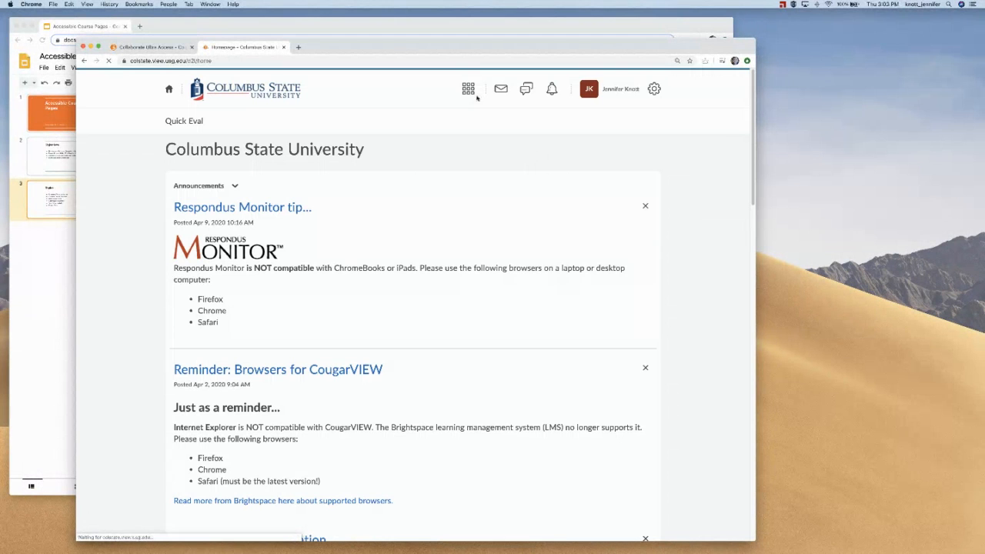
Open the content area of the instructor's personal sandbox course
{"action": "left_click", "coordinate": [469, 90]}
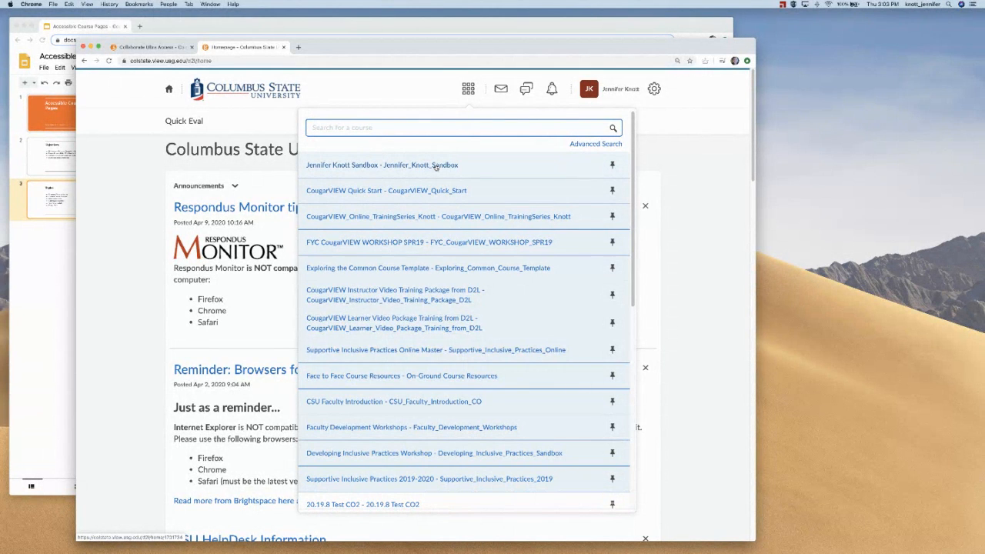
{"action": "left_click", "coordinate": [436, 167]}
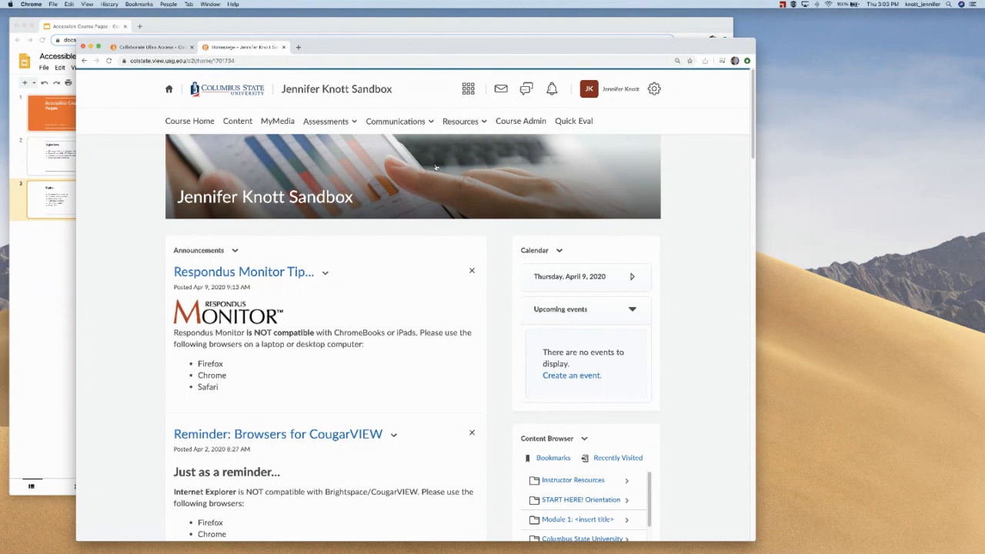
{"action": "left_click", "coordinate": [233, 123]}
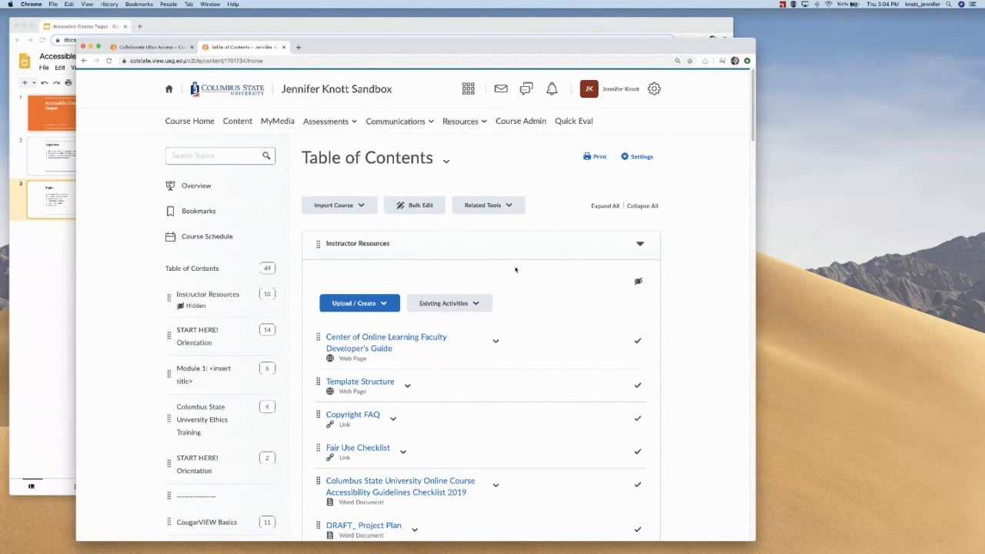
Add a new module named "Demo Document Template button" to the end of the course's module list
{"action": "scroll", "coordinate": [516, 270], "scroll_direction": "down", "scroll_amount": 5}
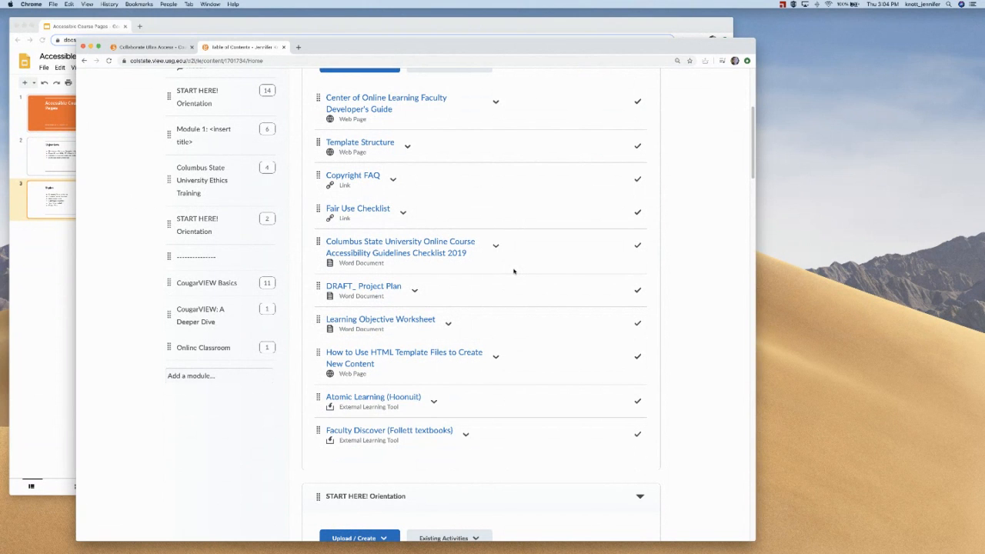
{"action": "scroll", "coordinate": [515, 271], "scroll_direction": "down", "scroll_amount": 15}
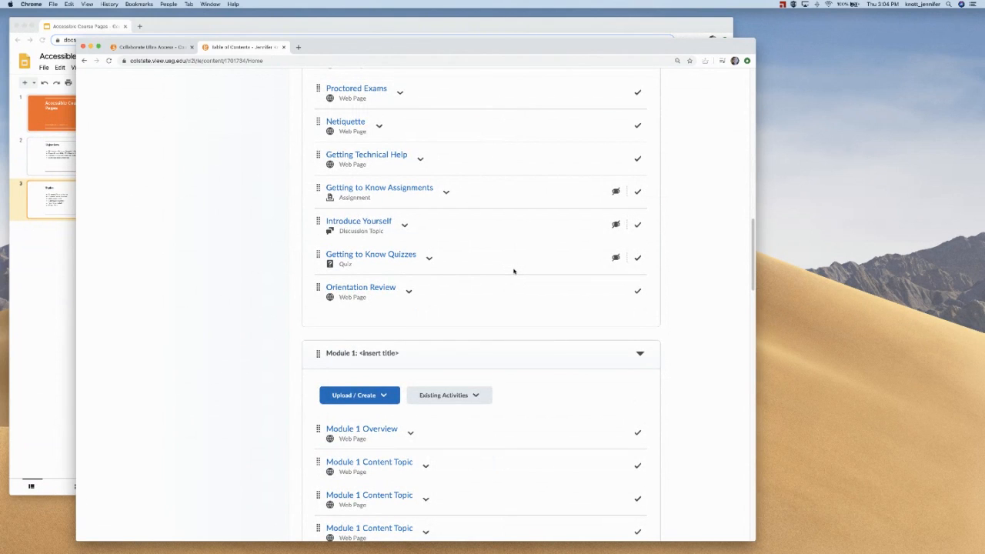
{"action": "scroll", "coordinate": [514, 271], "scroll_direction": "down", "scroll_amount": 3}
{"action": "scroll", "coordinate": [514, 271], "scroll_direction": "up", "scroll_amount": 15}
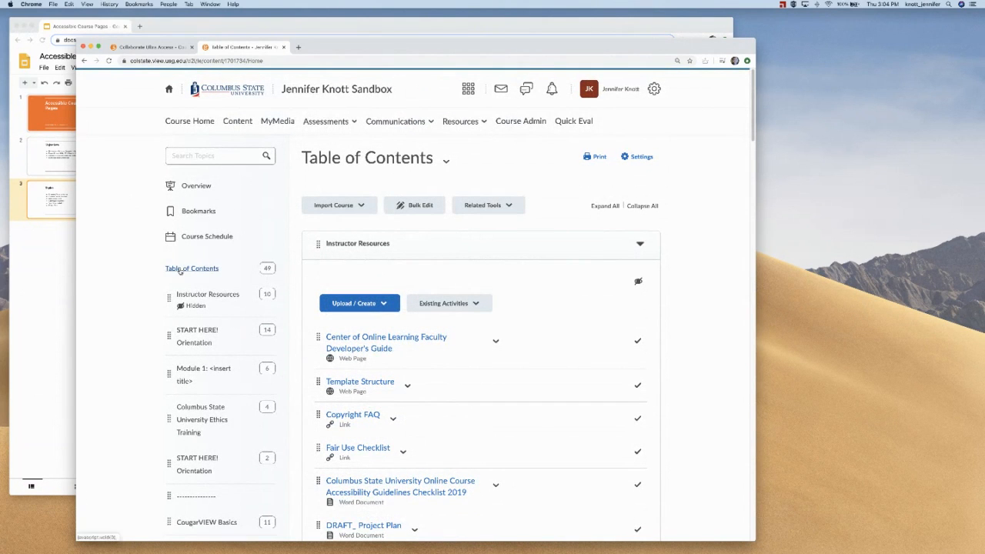
{"action": "scroll", "coordinate": [139, 281], "scroll_direction": "down", "scroll_amount": 5}
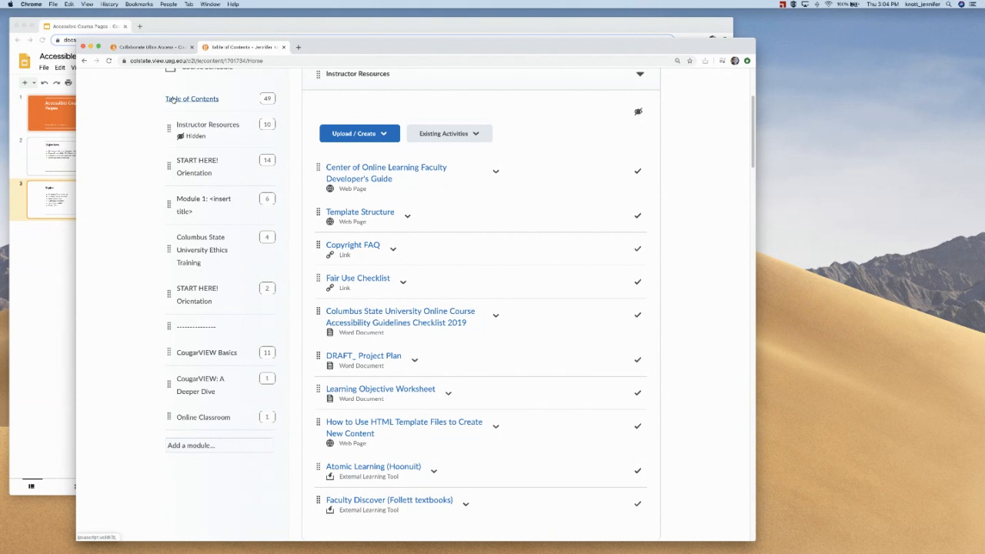
{"action": "left_click", "coordinate": [214, 448]}
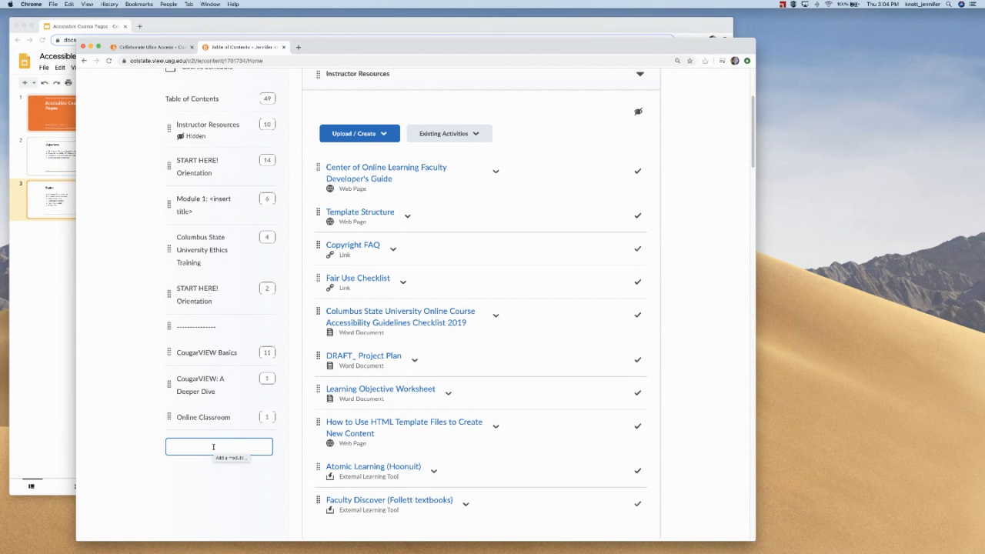
{"action": "type", "text": "Demo Decorat"}
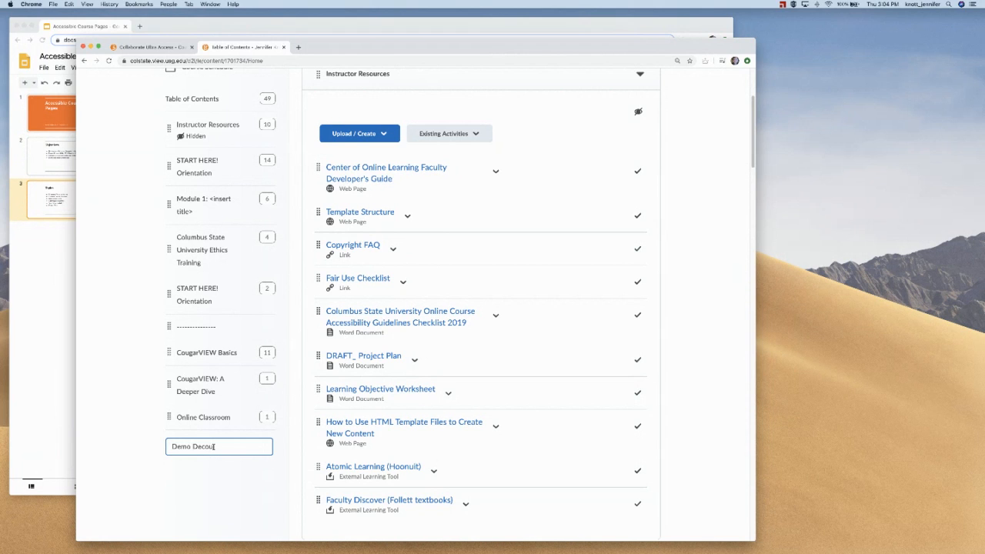
{"action": "key", "text": "BackSpace"}
{"action": "key", "text": "BackSpace"}
{"action": "key", "text": "BackSpace"}
{"action": "key", "text": "BackSpace"}
{"action": "key", "text": "BackSpace"}
{"action": "type", "text": "ocument Template buty"}
{"action": "key", "text": "BackSpace"}
{"action": "type", "text": "ton"}
{"action": "key", "text": "Return"}
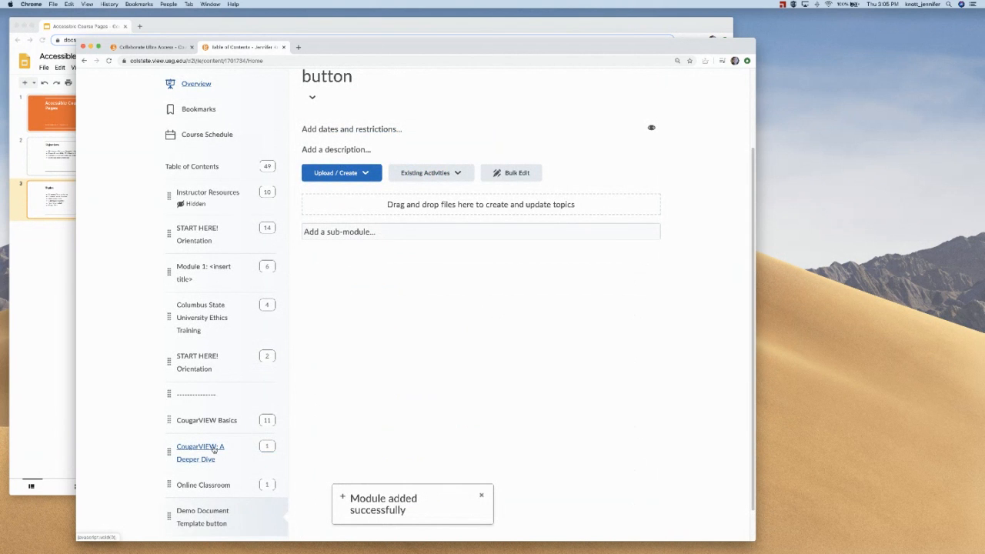
Give the new module the description "In this module we will look at the HTML editor and the magic button."
{"action": "left_click", "coordinate": [199, 515]}
{"action": "scroll", "coordinate": [391, 468], "scroll_direction": "up", "scroll_amount": 3}
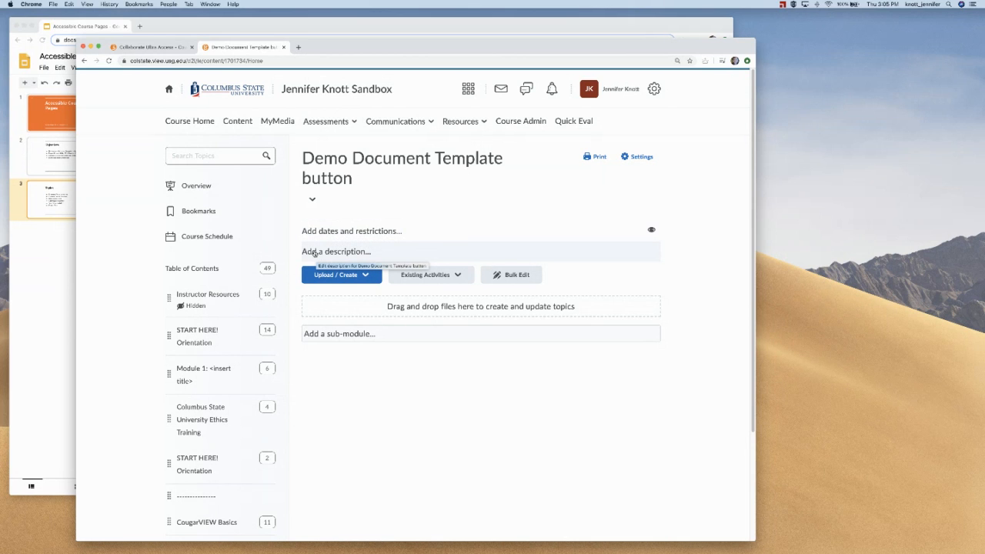
{"action": "left_click", "coordinate": [314, 252]}
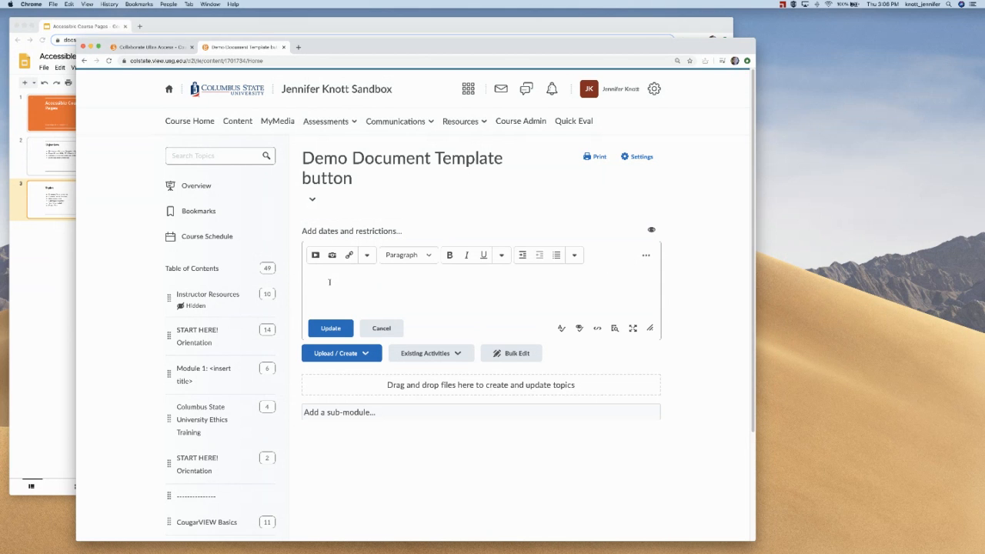
{"action": "type", "text": "In this module we will look at the HTML editor"}
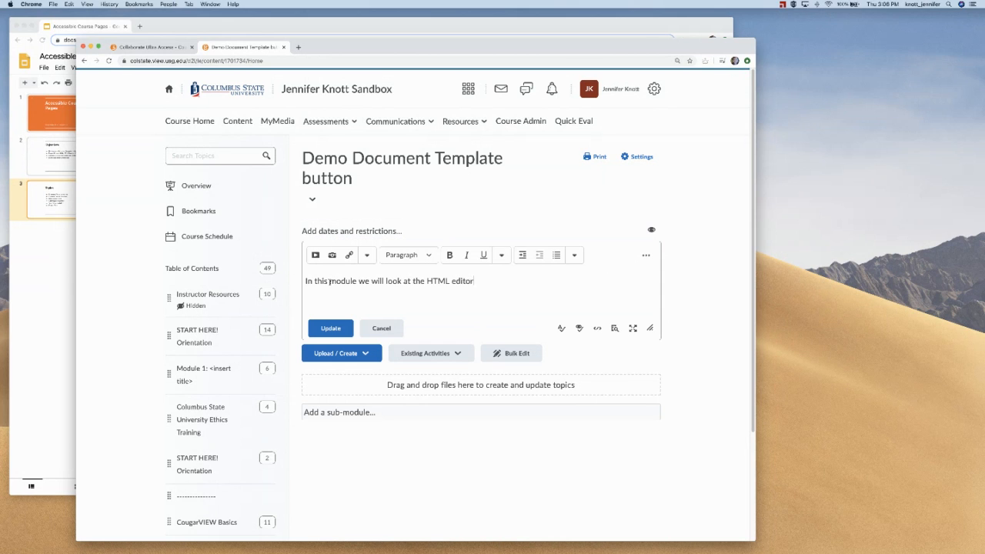
{"action": "type", "text": "and the magic button."}
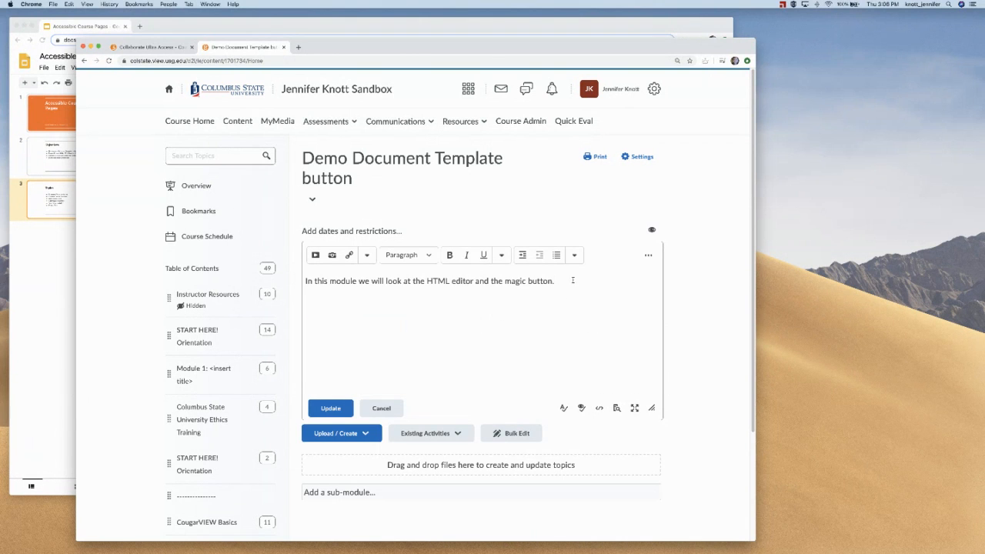
{"action": "left_click_drag", "start_coordinate": [572, 280], "coordinate": [305, 282]}
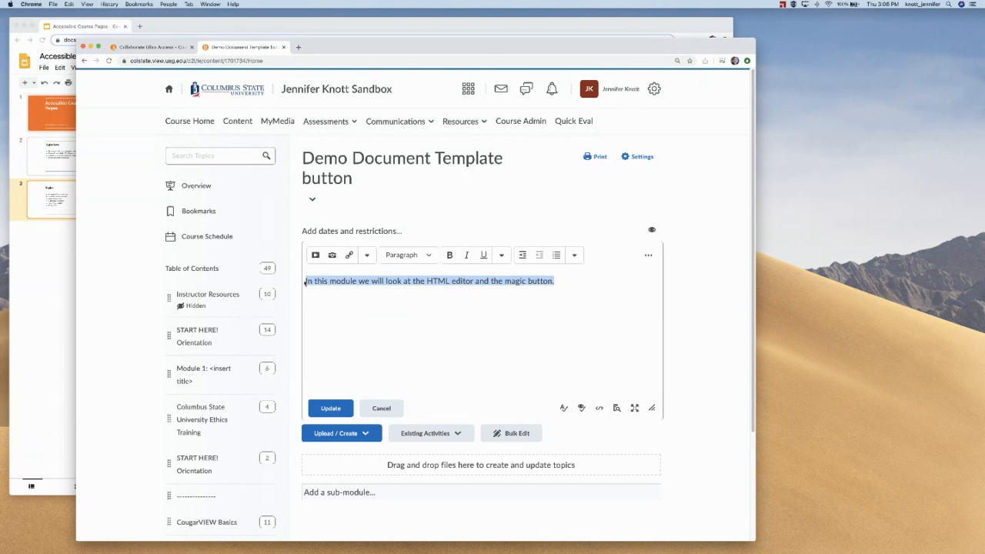
{"action": "left_click", "coordinate": [338, 305]}
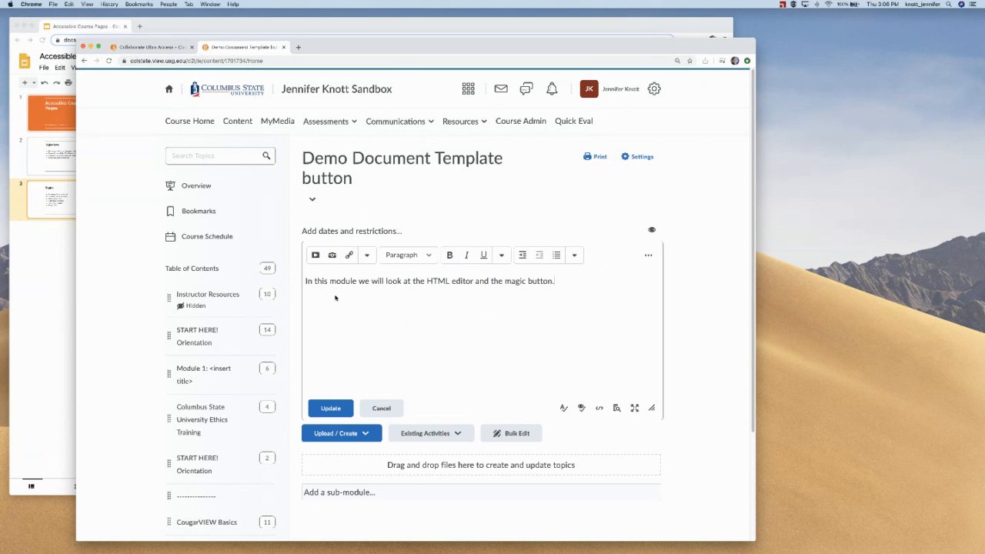
{"action": "left_click", "coordinate": [330, 408]}
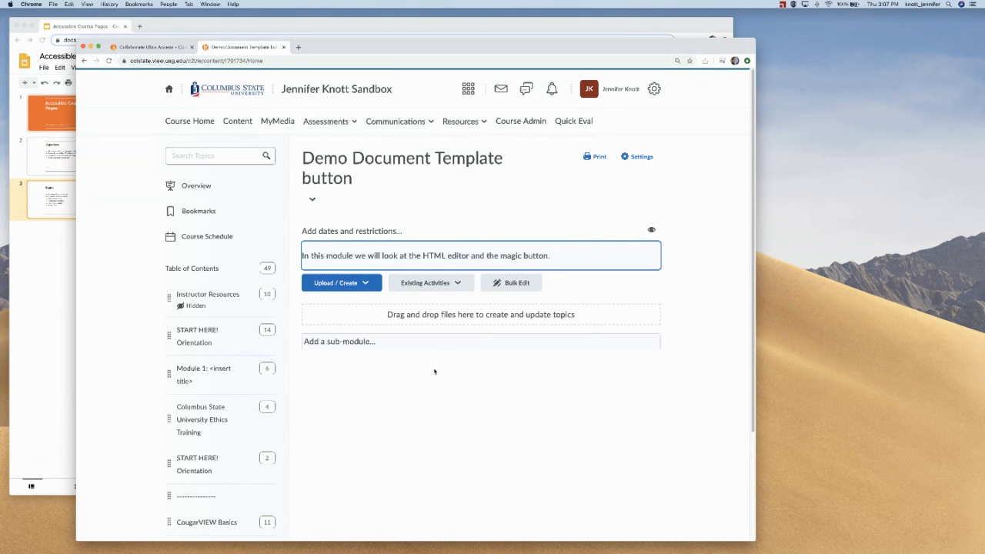
Glance at the Topics slide in Google Slides and start creating a file in the Demo Document Template button module
{"action": "left_click", "coordinate": [39, 277]}
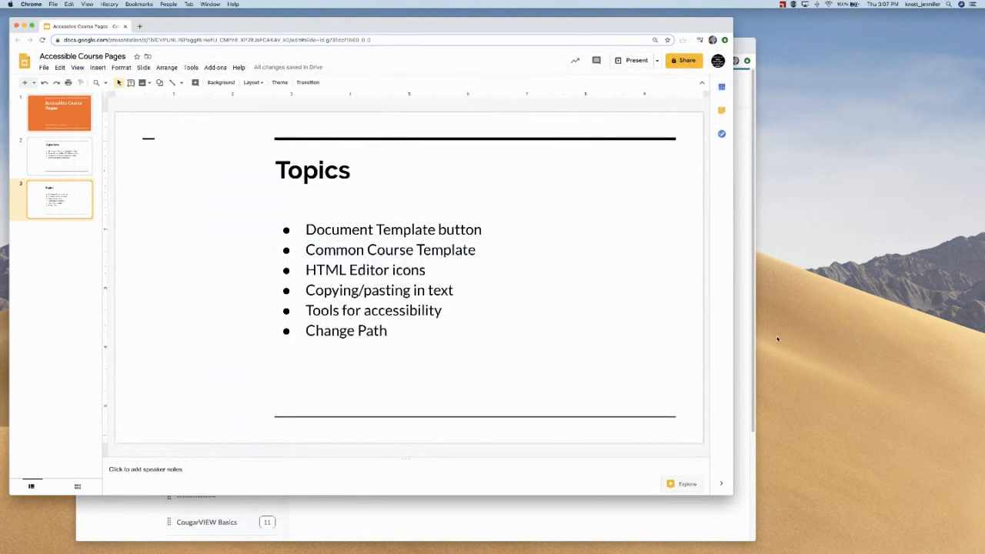
{"action": "left_click", "coordinate": [742, 339]}
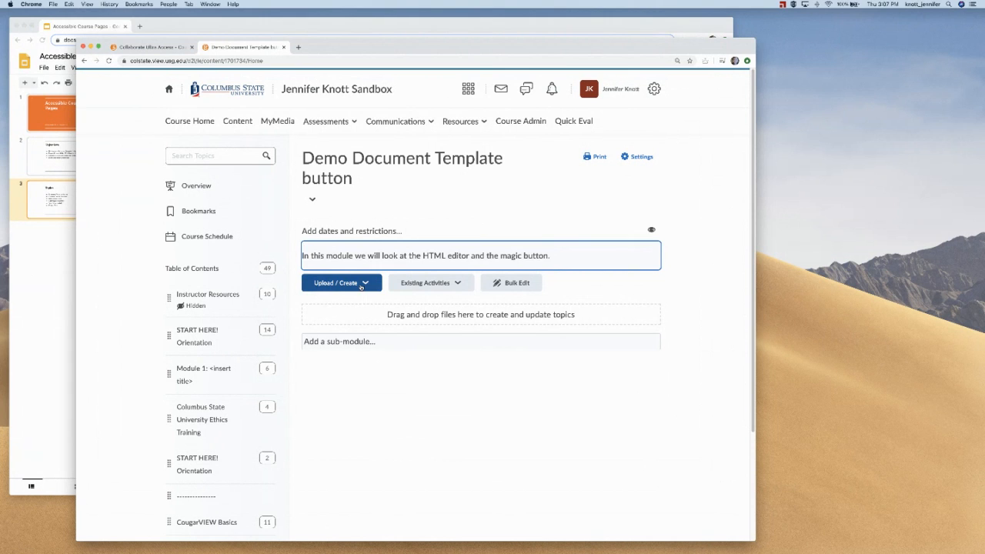
{"action": "left_click", "coordinate": [361, 284]}
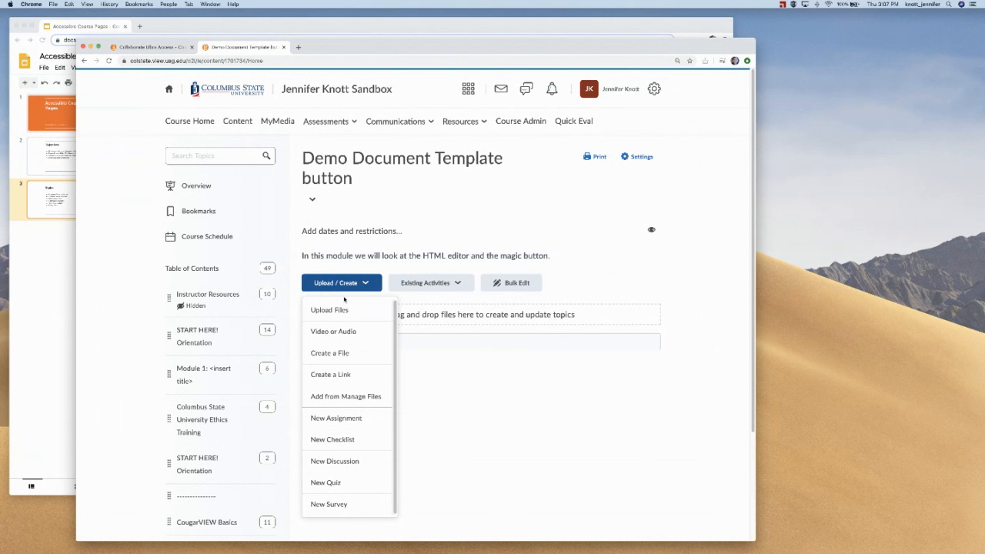
{"action": "left_click", "coordinate": [333, 354]}
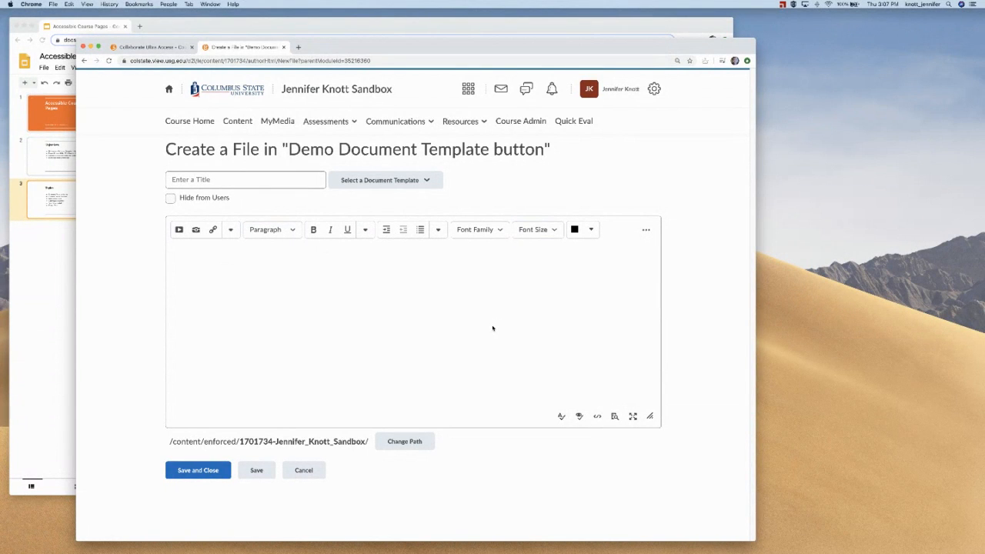
{"action": "left_click", "coordinate": [265, 314]}
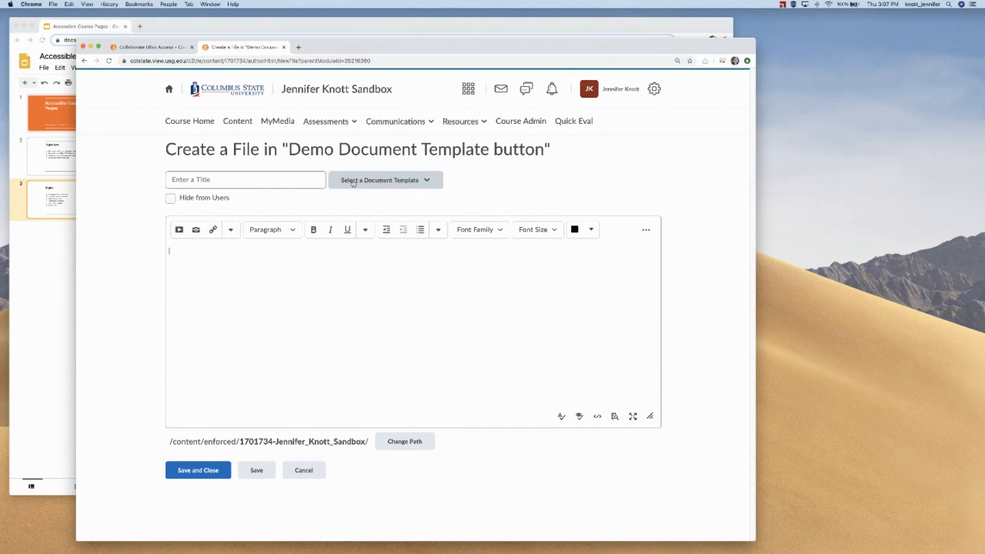
Apply the COOL Course Syllabus document template to the file and title it "Demo Course Syllabus"
{"action": "left_click", "coordinate": [375, 180]}
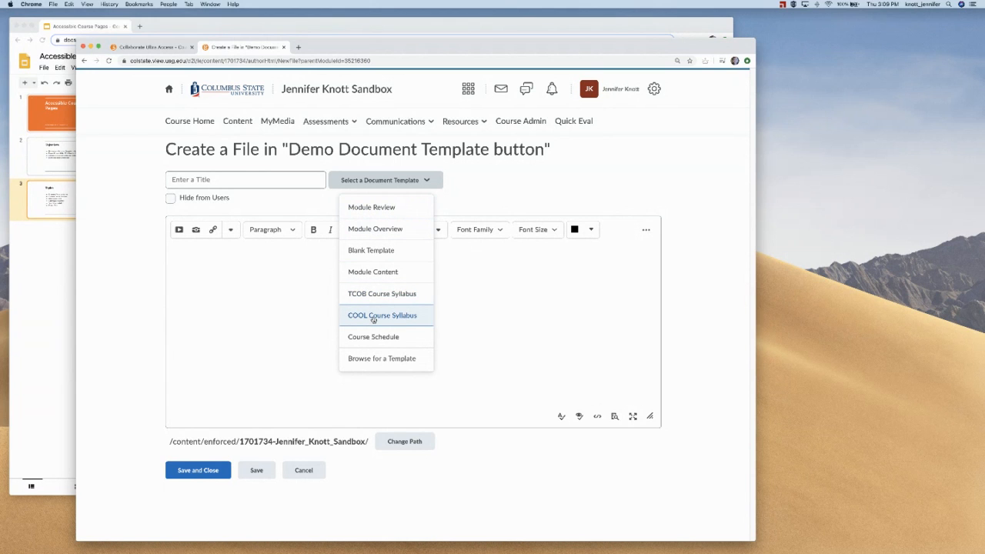
{"action": "left_click", "coordinate": [375, 317]}
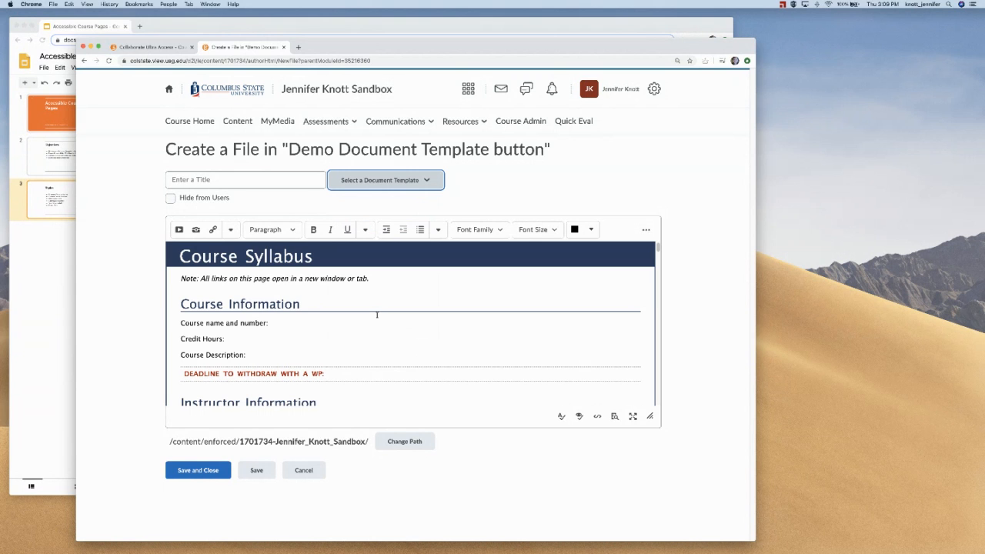
{"action": "mouse_move", "coordinate": [321, 259]}
{"action": "left_mouse_down"}
{"action": "mouse_move", "coordinate": [185, 257]}
{"action": "mouse_move", "coordinate": [336, 259]}
{"action": "left_mouse_up"}
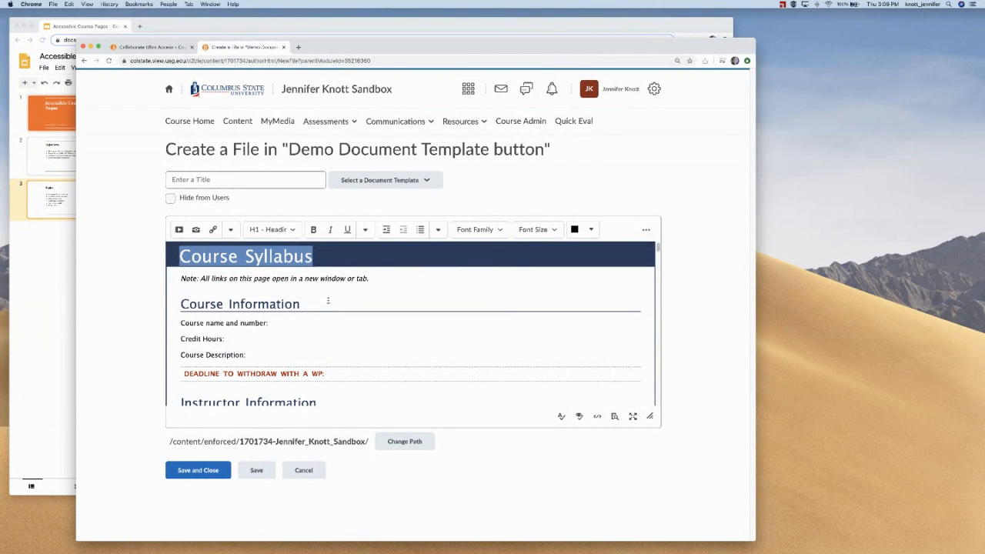
{"action": "left_click", "coordinate": [311, 304]}
{"action": "left_click", "coordinate": [228, 180]}
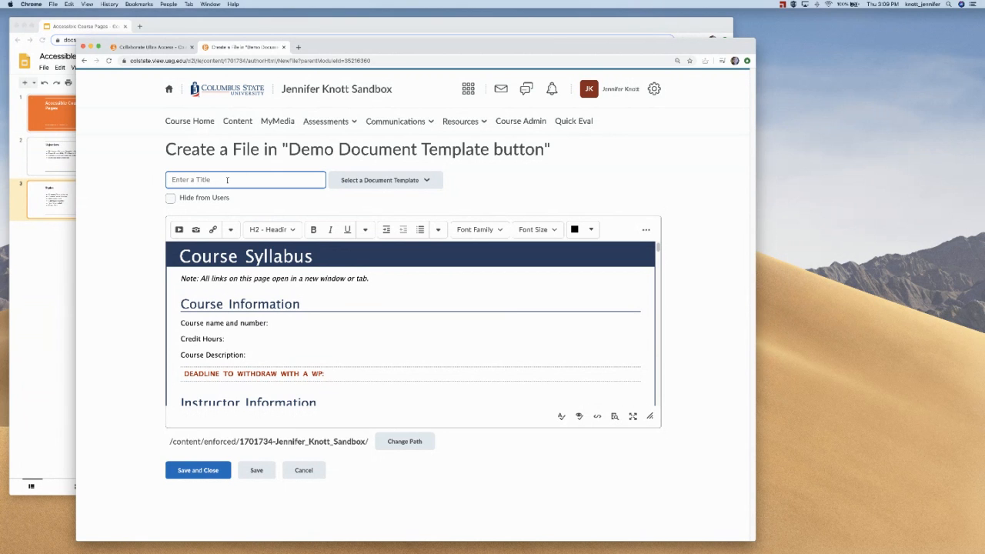
{"action": "type", "text": "Demo Course Syllabus"}
Check the Topics slide in Google Slides and review the paragraph and heading formats offered by the HTML editor
{"action": "left_click", "coordinate": [56, 266]}
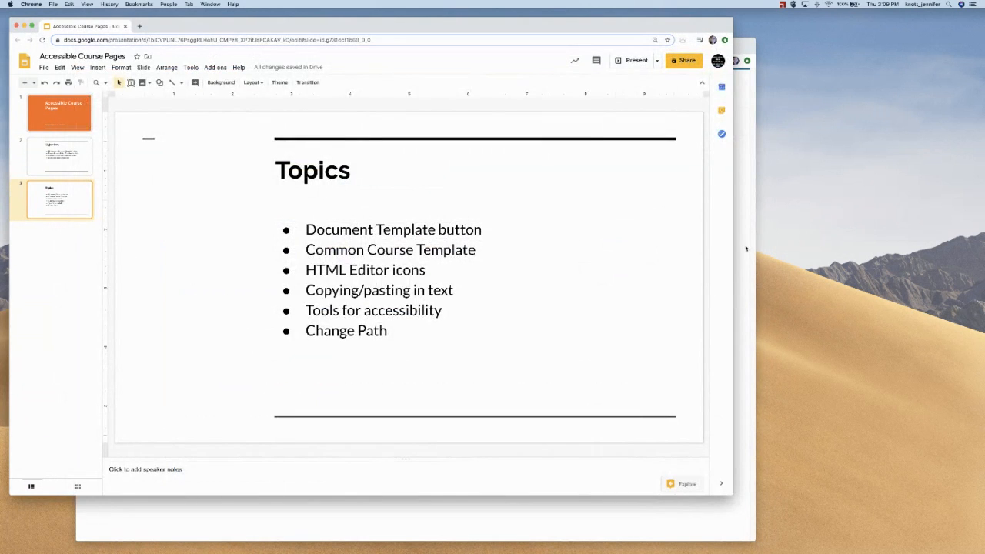
{"action": "left_click", "coordinate": [746, 248]}
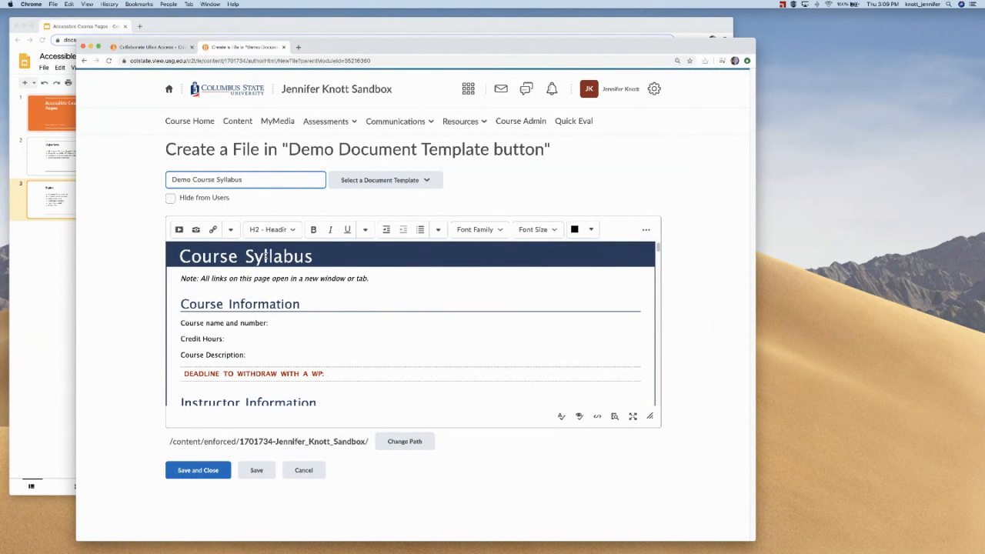
{"action": "left_click", "coordinate": [271, 230]}
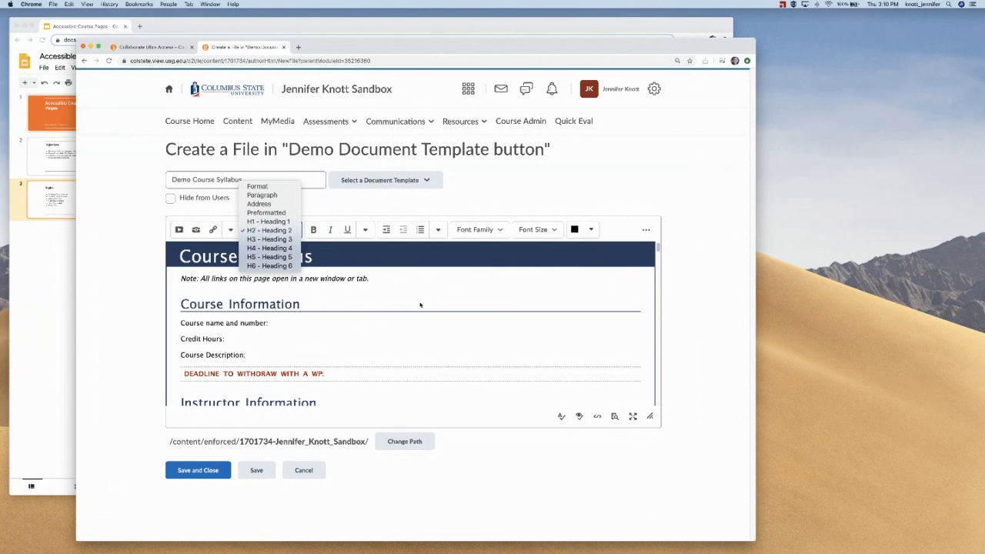
{"action": "left_click", "coordinate": [371, 292]}
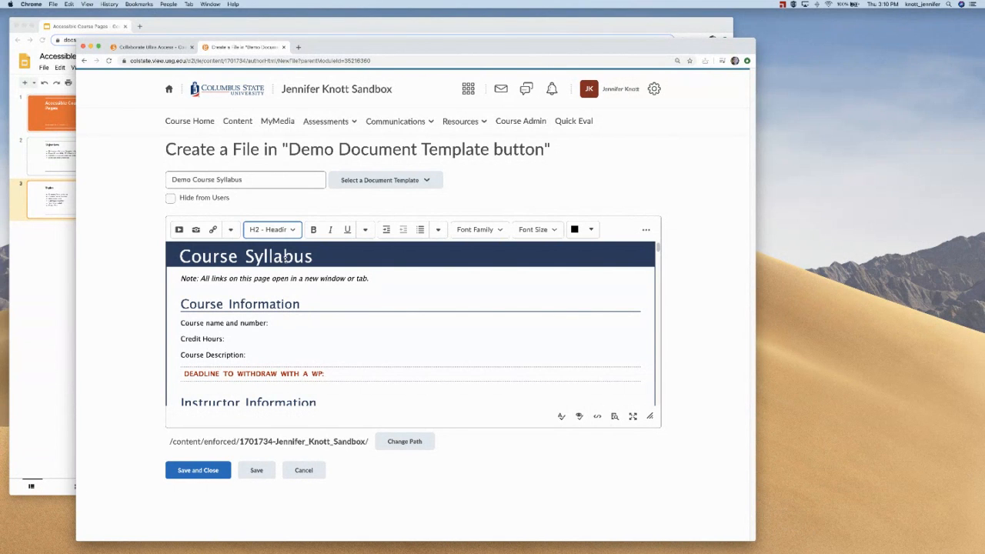
{"action": "left_click", "coordinate": [275, 231]}
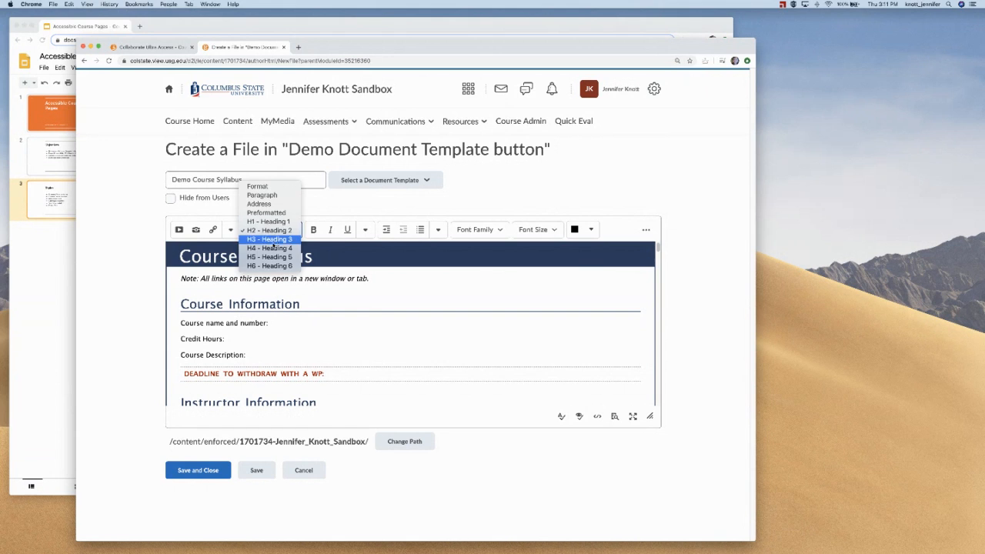
{"action": "left_click", "coordinate": [338, 287]}
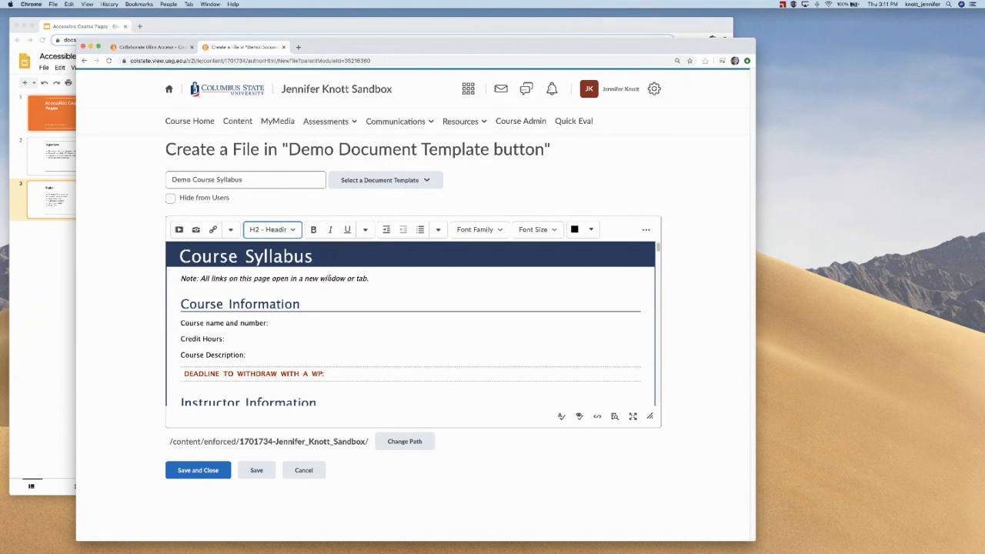
Check which heading formats the Course Syllabus title and the Course Information heading use
{"action": "left_click", "coordinate": [274, 257]}
{"action": "left_click_drag", "start_coordinate": [314, 257], "coordinate": [180, 257]}
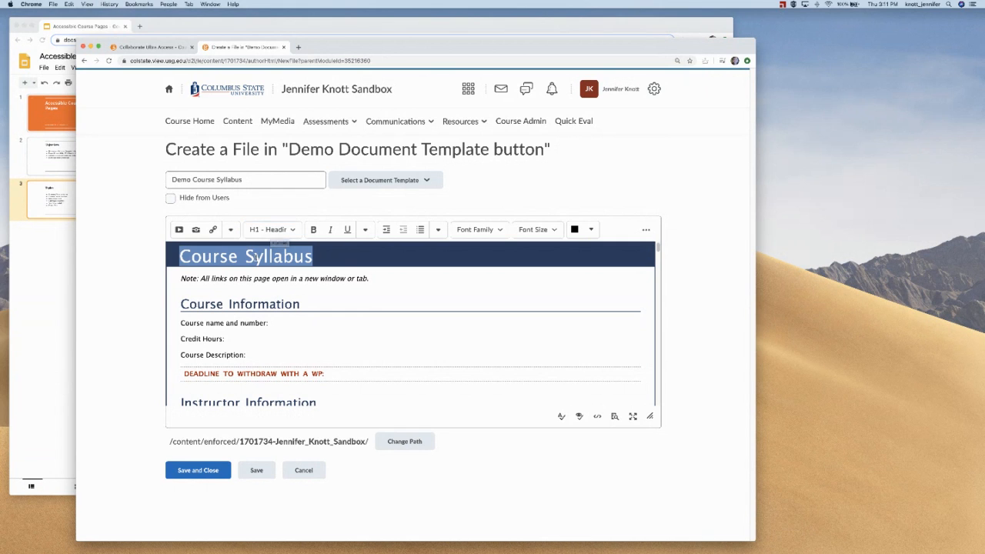
{"action": "left_click", "coordinate": [312, 257]}
{"action": "left_click_drag", "start_coordinate": [313, 257], "coordinate": [182, 257]}
{"action": "left_click_drag", "start_coordinate": [229, 304], "coordinate": [263, 306]}
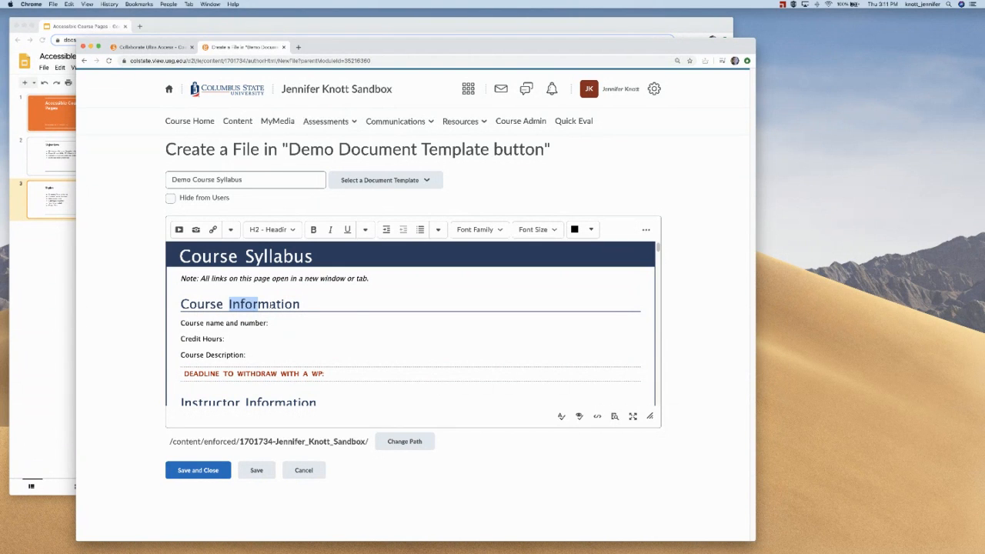
{"action": "left_click", "coordinate": [263, 232]}
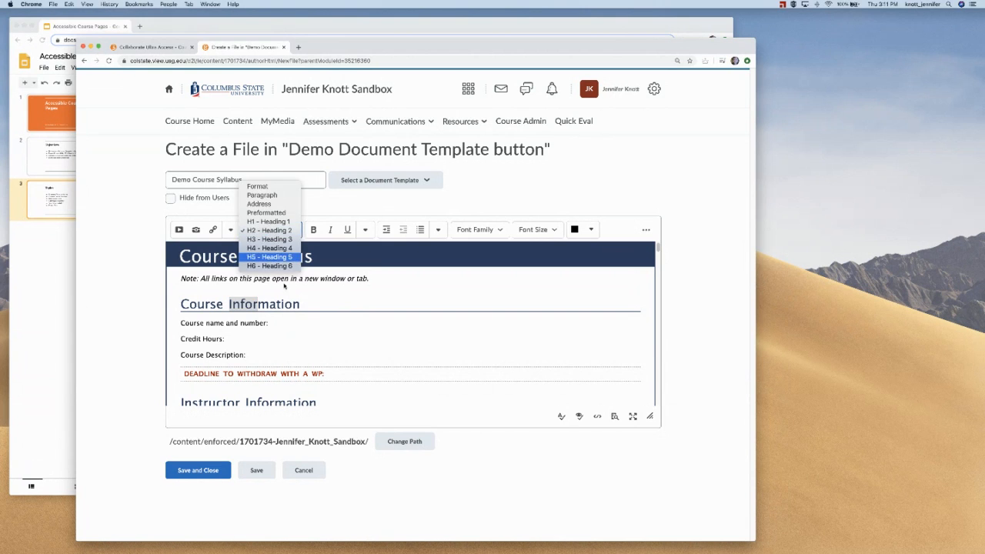
{"action": "left_click", "coordinate": [286, 317]}
{"action": "left_click_drag", "start_coordinate": [301, 305], "coordinate": [182, 305]}
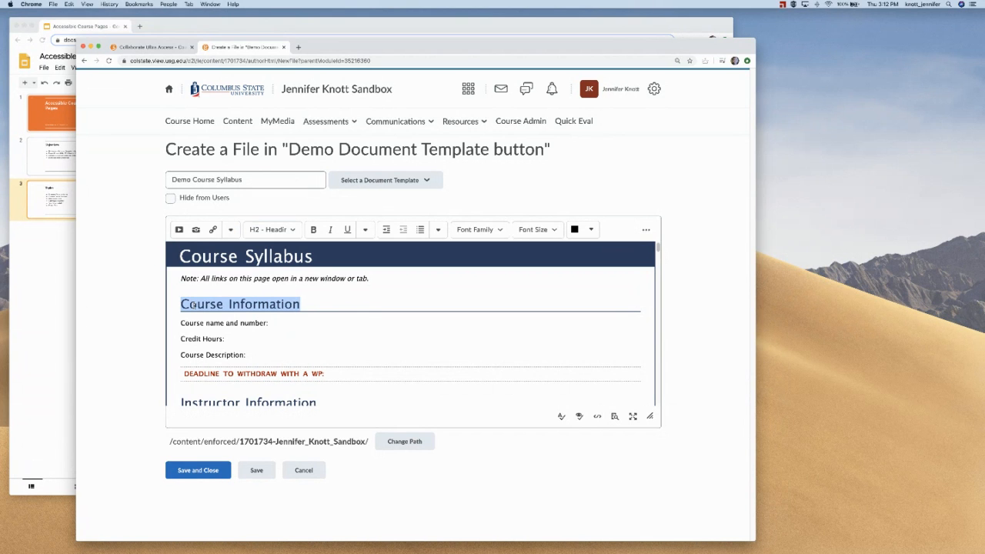
Check the heading formats of the Instructor Information and Required Materials headings in the syllabus
{"action": "scroll", "coordinate": [217, 305], "scroll_direction": "down", "scroll_amount": 3}
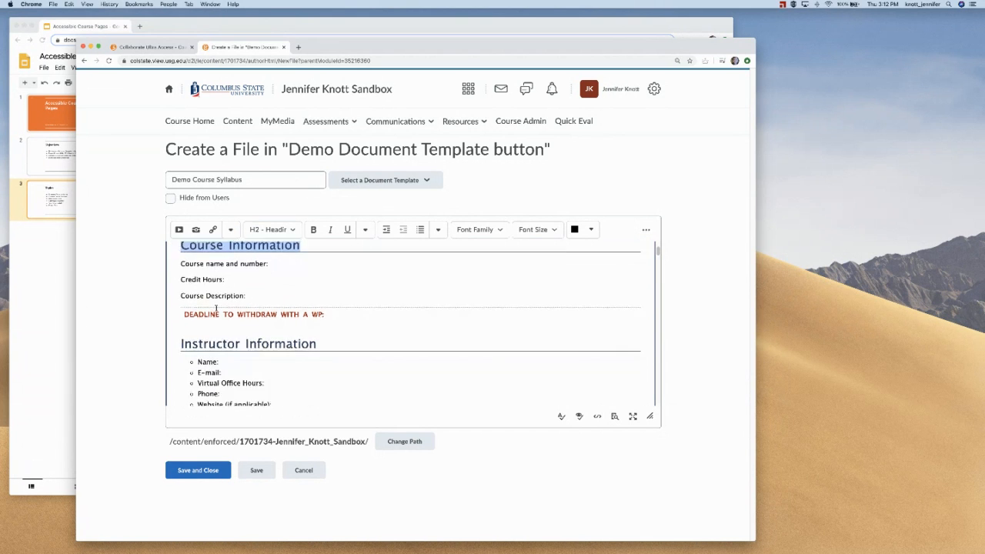
{"action": "left_click_drag", "start_coordinate": [298, 304], "coordinate": [236, 304]}
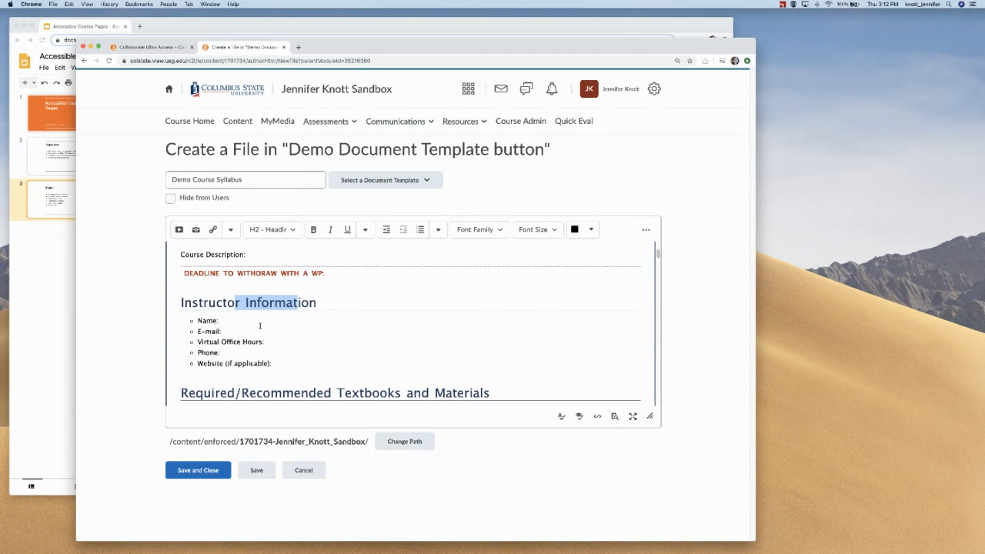
{"action": "scroll", "coordinate": [261, 328], "scroll_direction": "up", "scroll_amount": 2}
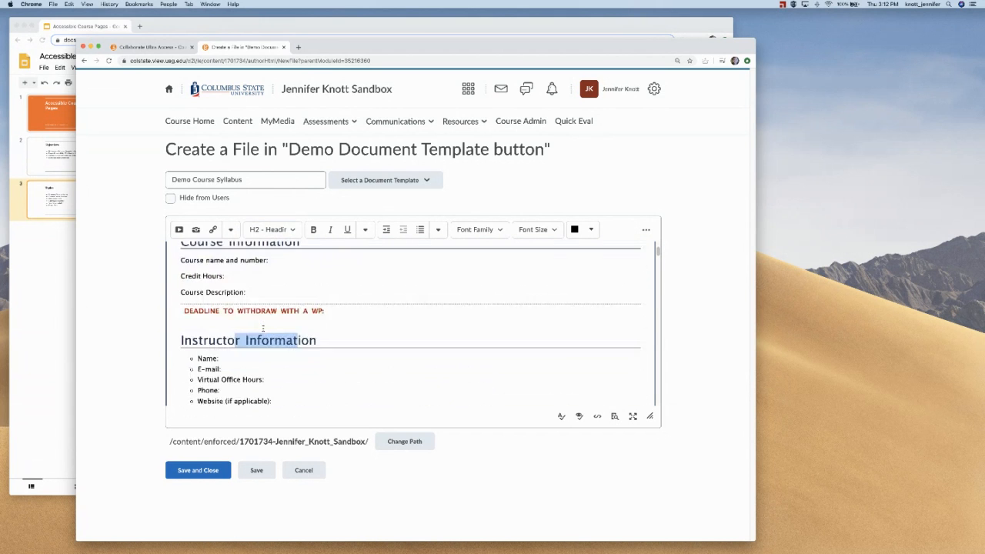
{"action": "scroll", "coordinate": [262, 328], "scroll_direction": "down", "scroll_amount": 5}
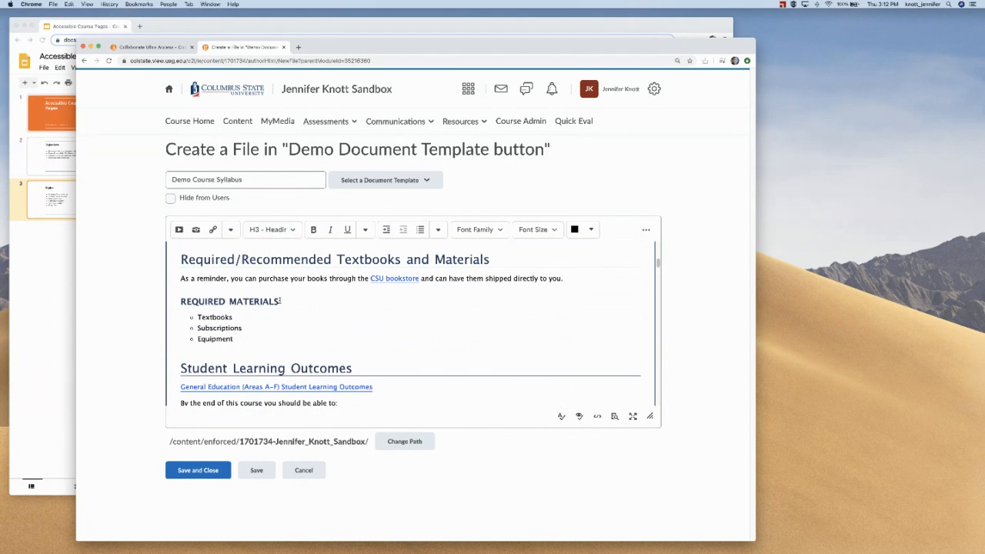
{"action": "left_click_drag", "start_coordinate": [278, 302], "coordinate": [180, 302]}
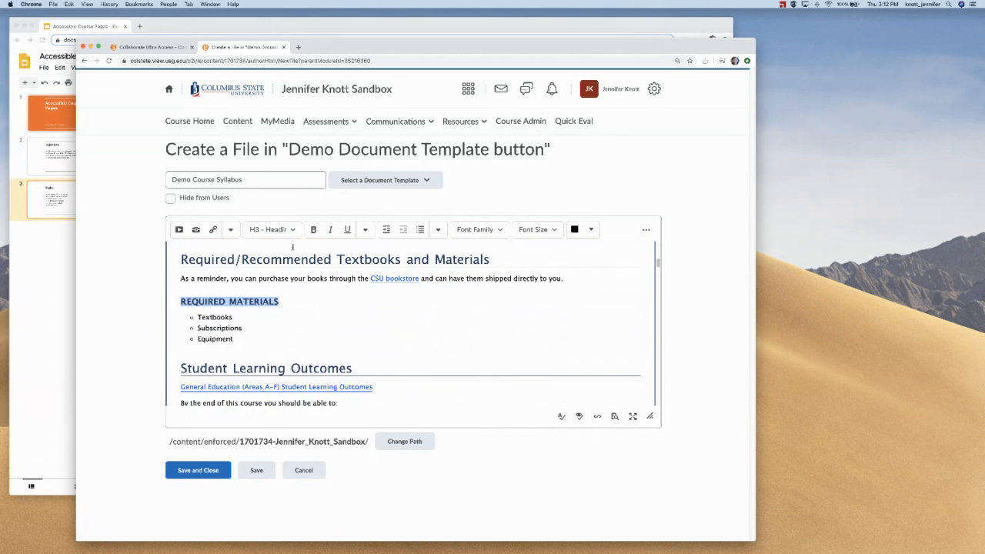
{"action": "left_click", "coordinate": [273, 229]}
{"action": "left_click", "coordinate": [273, 231]}
{"action": "left_click", "coordinate": [336, 310]}
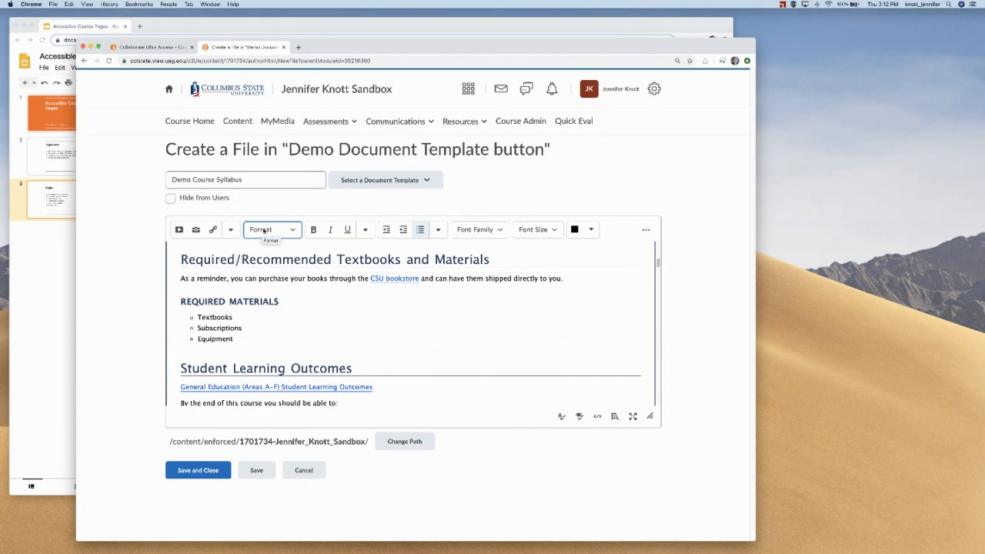
{"action": "left_click_drag", "start_coordinate": [274, 301], "coordinate": [229, 301]}
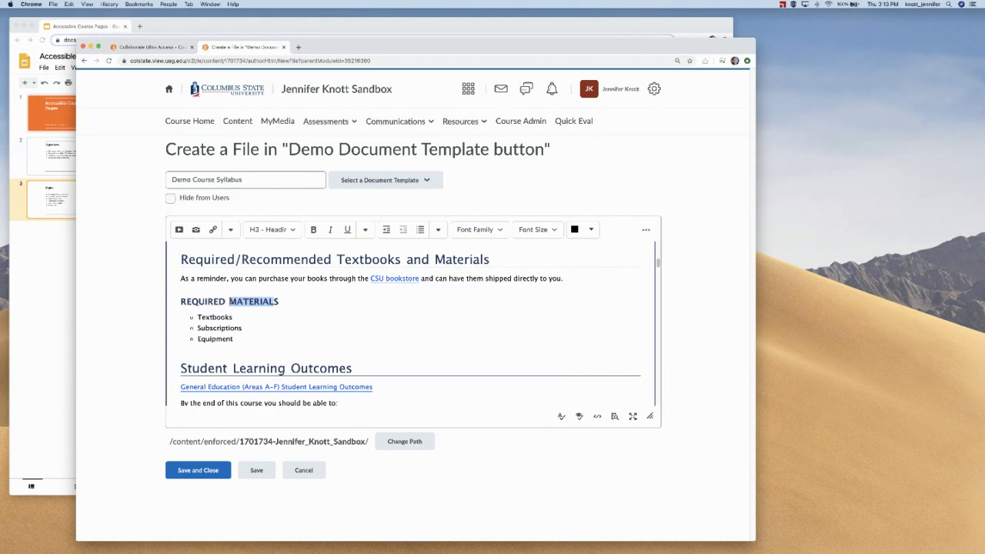
{"action": "left_click", "coordinate": [304, 302]}
Check the formats of the text lines under Course Information and of the bulleted list under Required Materials
{"action": "scroll", "coordinate": [305, 301], "scroll_direction": "up", "scroll_amount": 10}
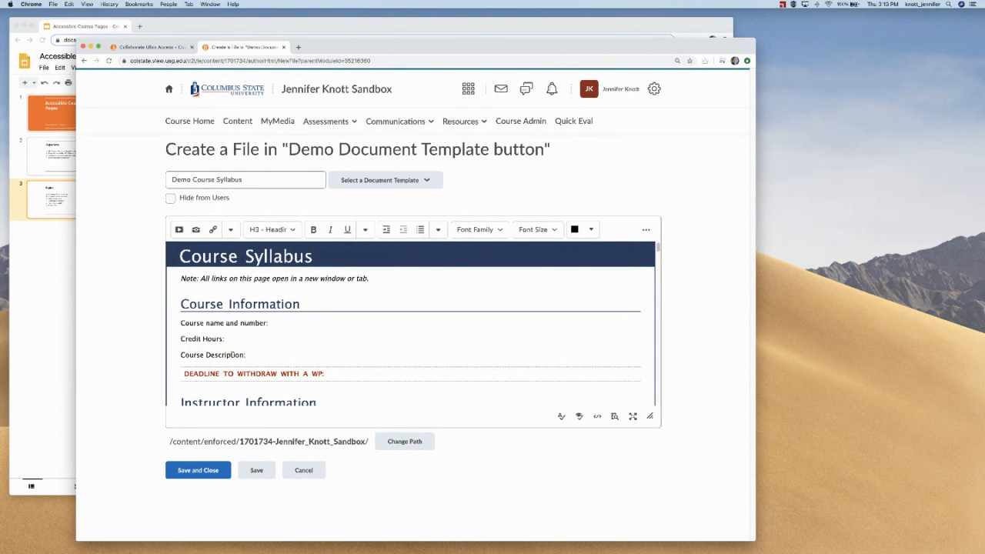
{"action": "left_click_drag", "start_coordinate": [245, 355], "coordinate": [180, 324]}
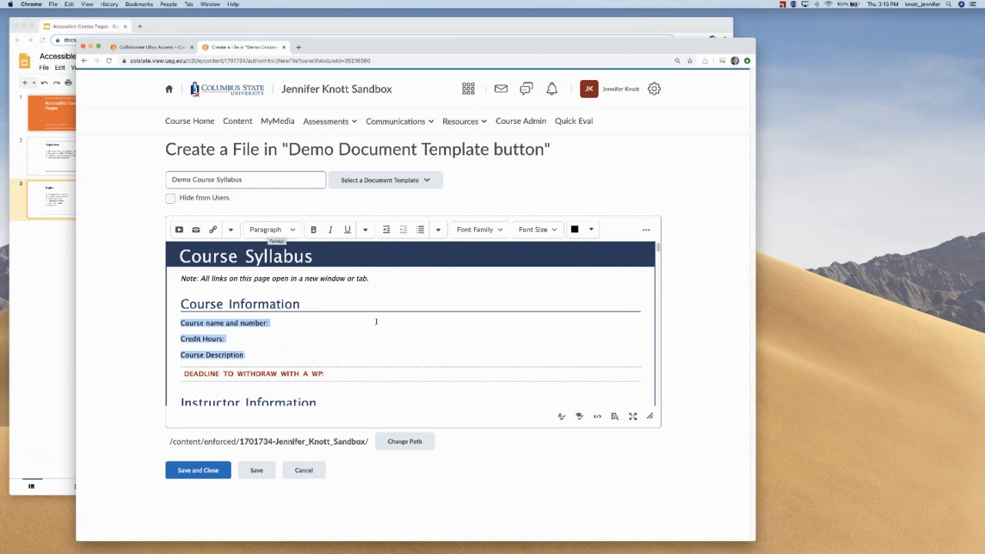
{"action": "scroll", "coordinate": [376, 322], "scroll_direction": "down", "scroll_amount": 2}
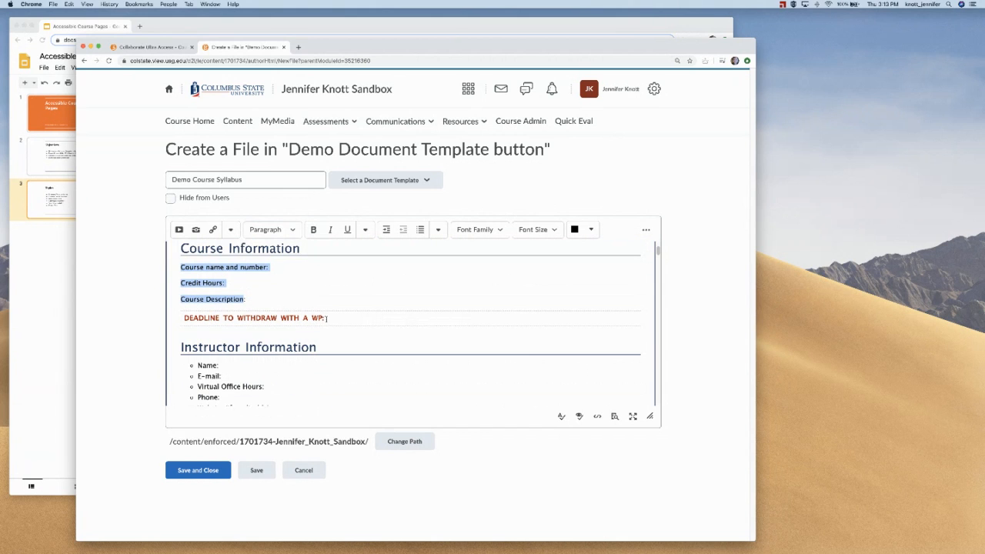
{"action": "scroll", "coordinate": [330, 316], "scroll_direction": "up", "scroll_amount": 1}
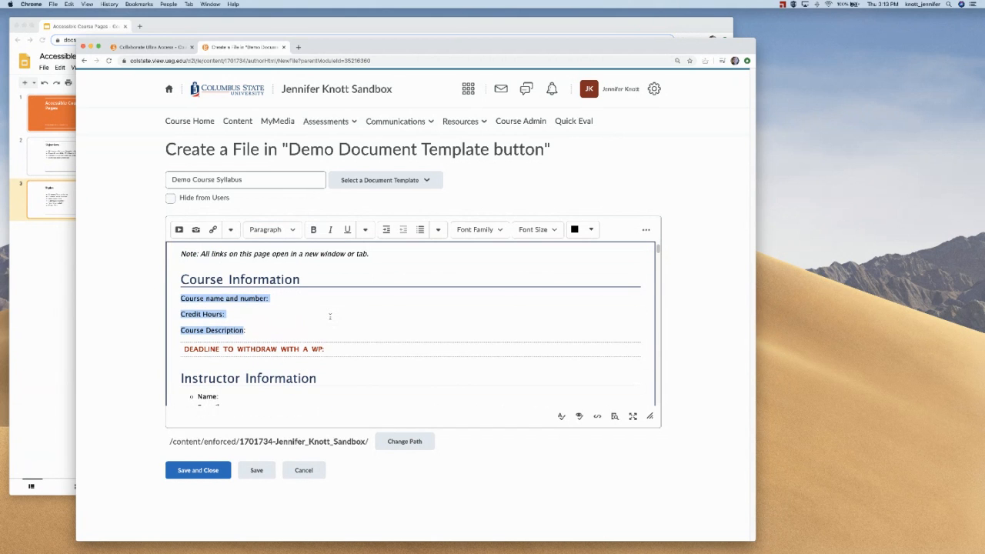
{"action": "left_click", "coordinate": [274, 299]}
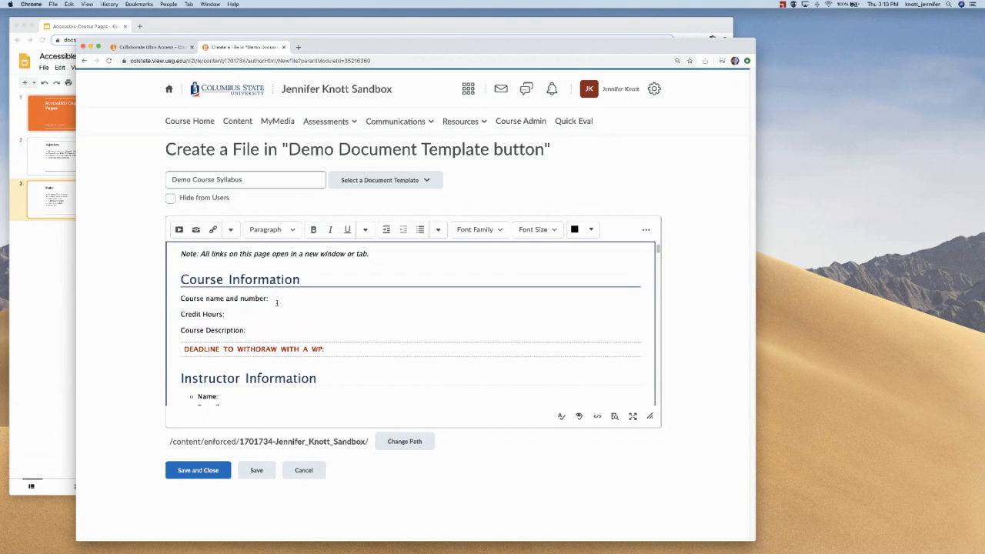
{"action": "scroll", "coordinate": [276, 302], "scroll_direction": "down", "scroll_amount": 1}
{"action": "scroll", "coordinate": [277, 304], "scroll_direction": "down", "scroll_amount": 3}
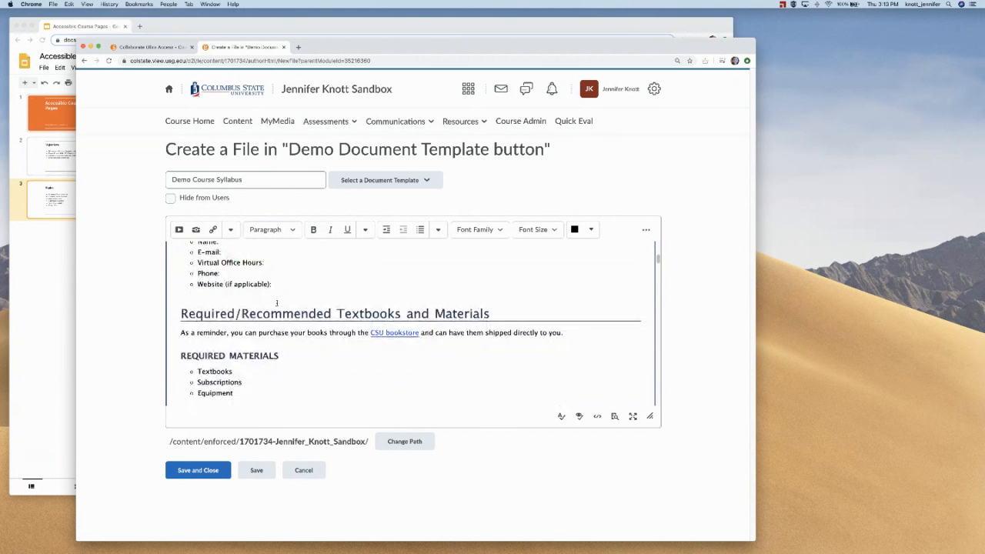
{"action": "scroll", "coordinate": [275, 303], "scroll_direction": "up", "scroll_amount": 1}
{"action": "scroll", "coordinate": [278, 306], "scroll_direction": "down", "scroll_amount": 1}
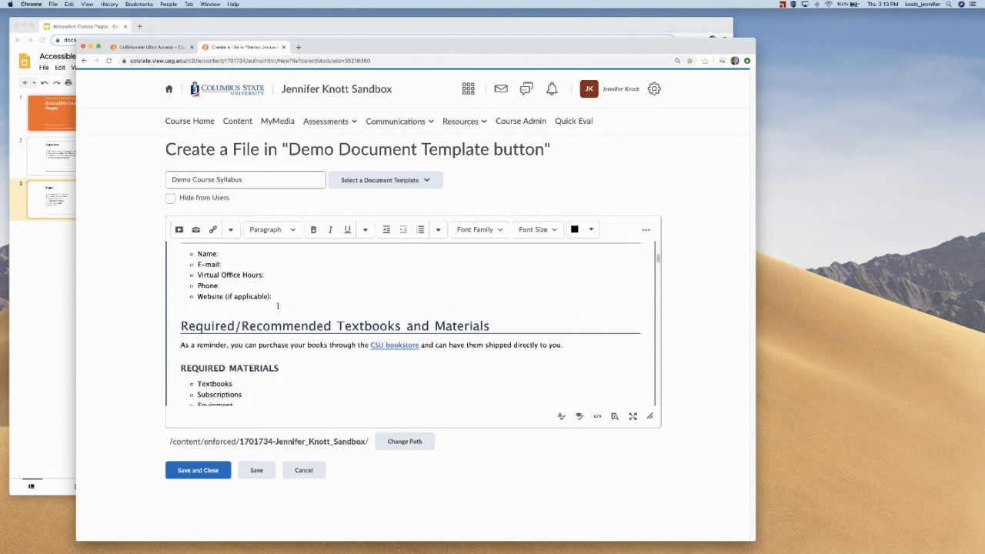
{"action": "scroll", "coordinate": [277, 306], "scroll_direction": "down", "scroll_amount": 2}
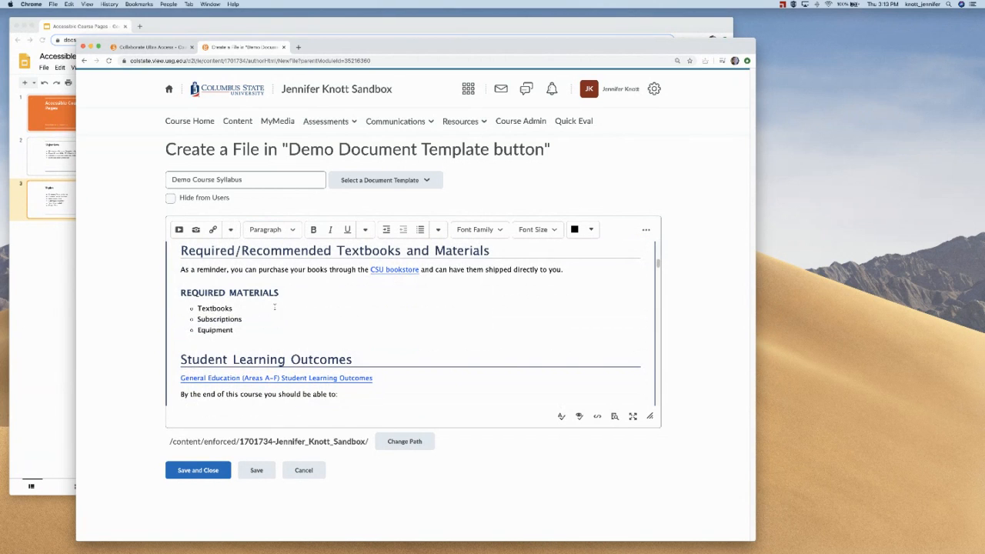
{"action": "left_click_drag", "start_coordinate": [248, 329], "coordinate": [196, 308]}
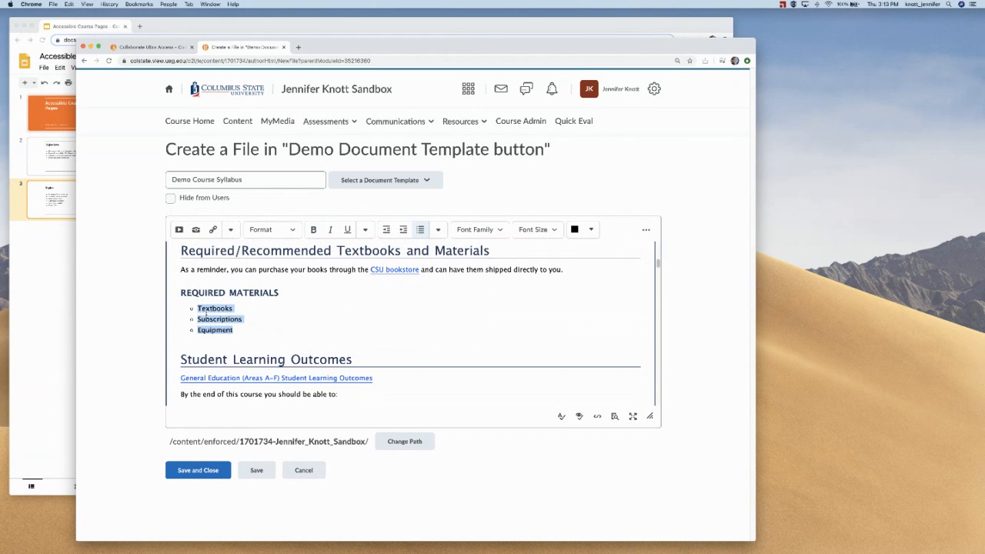
Add the bullets "More", "Click here" and "Find the book on Amazon here" after Equipment in the Required Materials list
{"action": "left_click", "coordinate": [207, 314]}
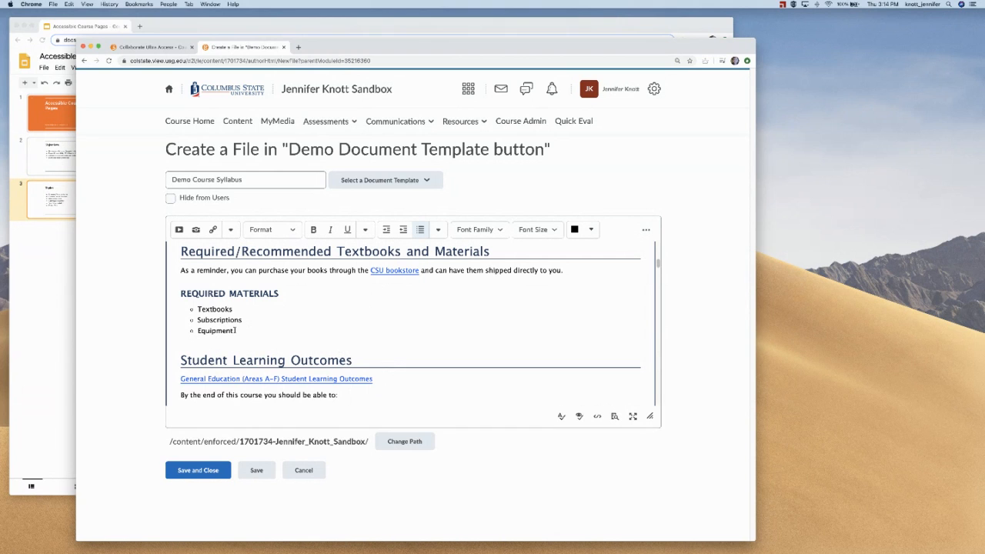
{"action": "key", "text": "Return"}
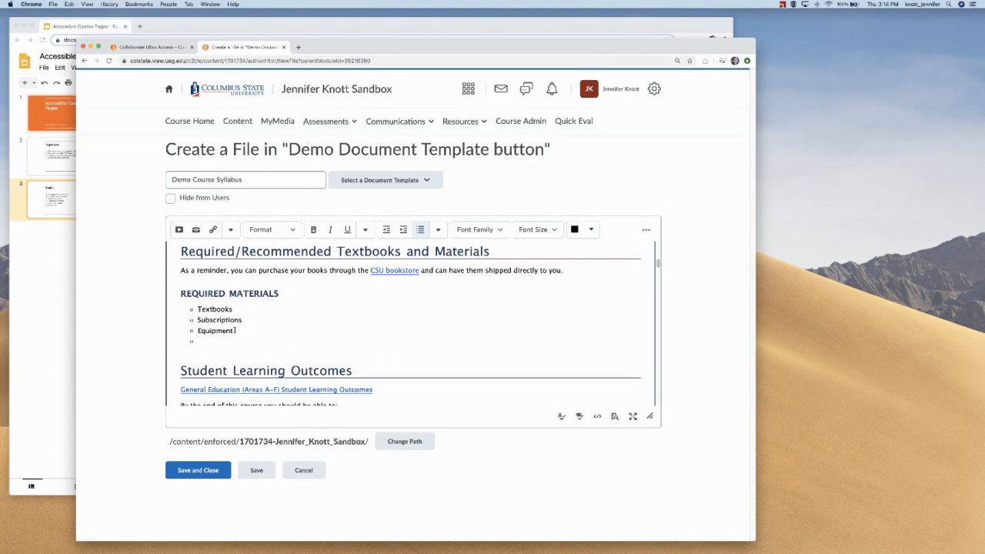
{"action": "type", "text": "More"}
{"action": "key", "text": "Return"}
{"action": "type", "text": "Clic"}
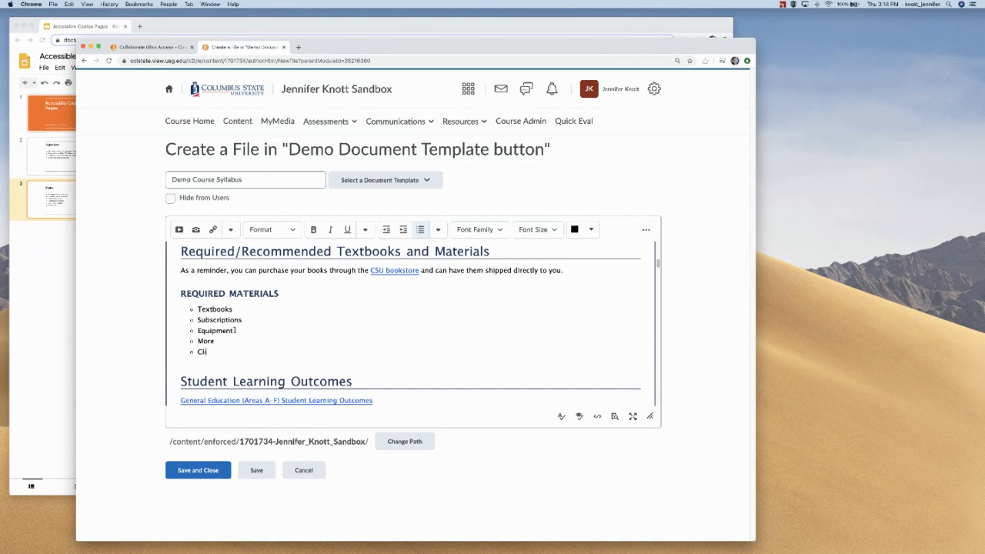
{"action": "key", "text": "BackSpace"}
{"action": "type", "text": "ck here"}
{"action": "key", "text": "Return"}
{"action": "type", "text": "Fin"}
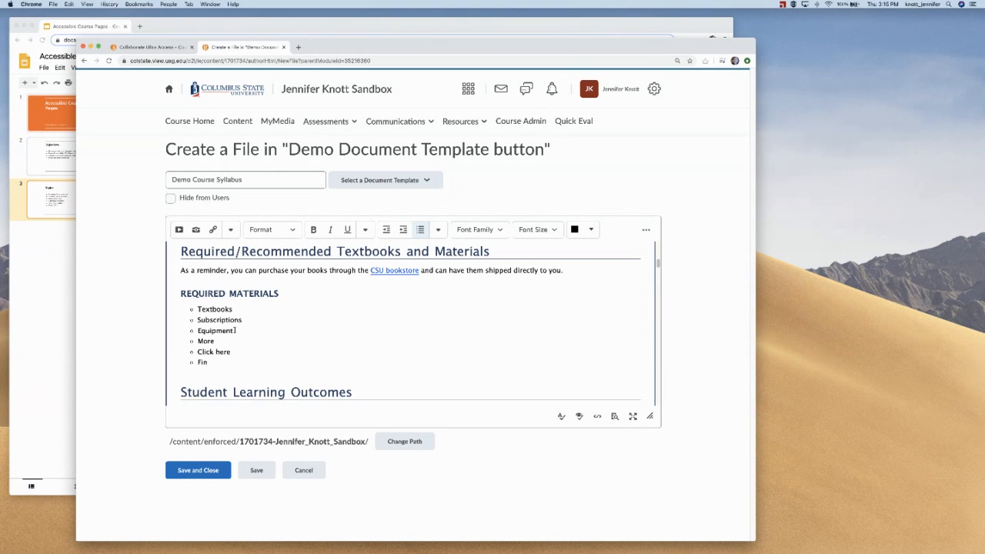
{"action": "type", "text": "d the book on Amazon here."}
{"action": "left_click_drag", "start_coordinate": [301, 362], "coordinate": [196, 366]}
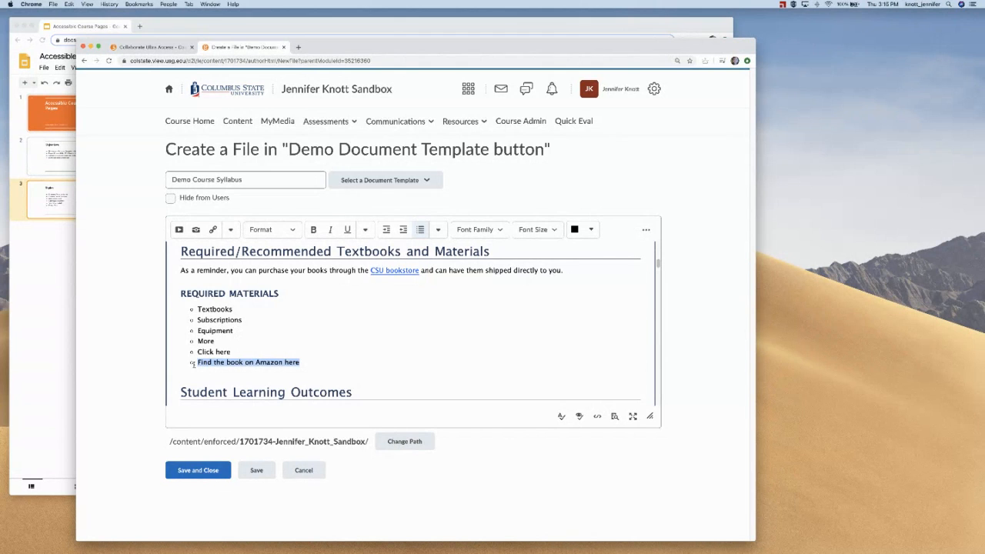
{"action": "left_click", "coordinate": [212, 230]}
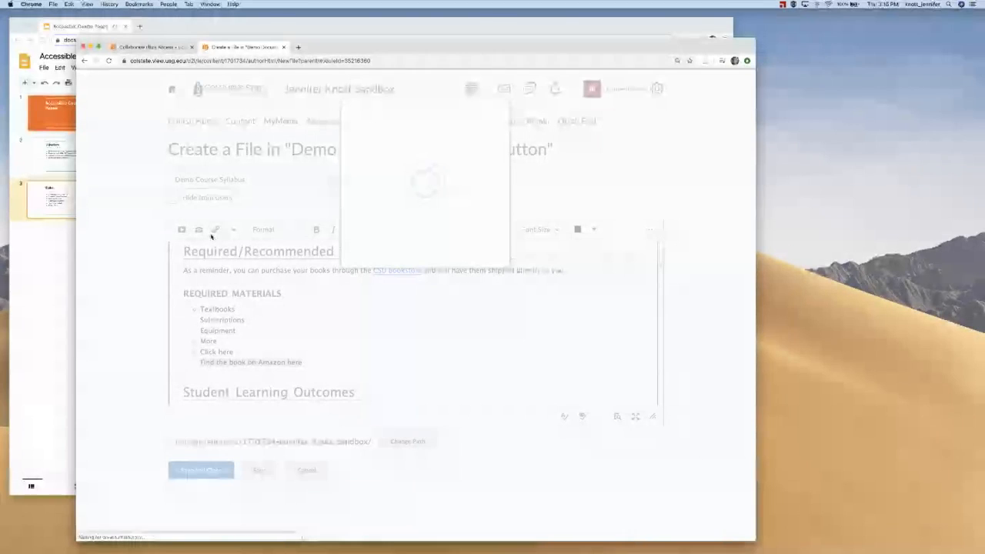
{"action": "scroll", "coordinate": [437, 202], "scroll_direction": "down", "scroll_amount": 5}
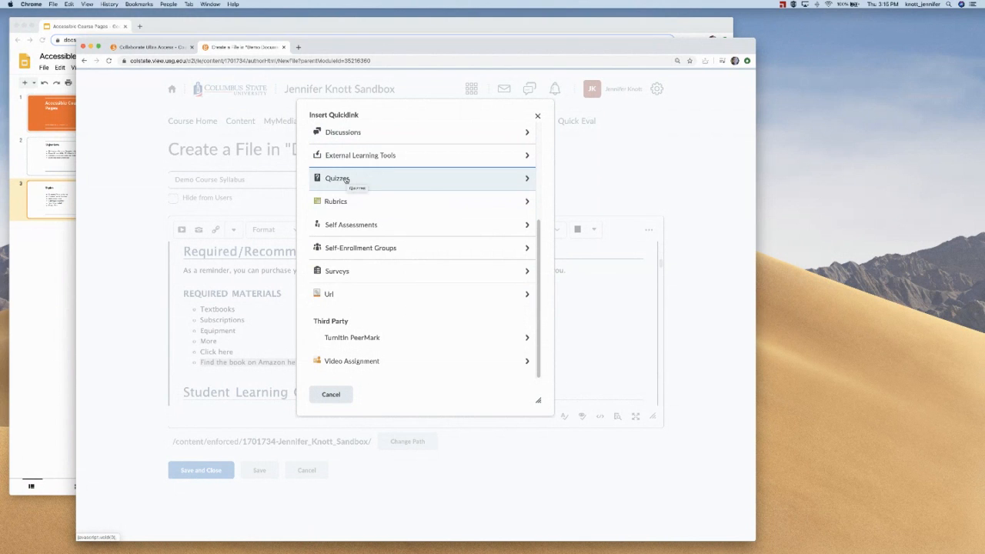
{"action": "left_click", "coordinate": [357, 298]}
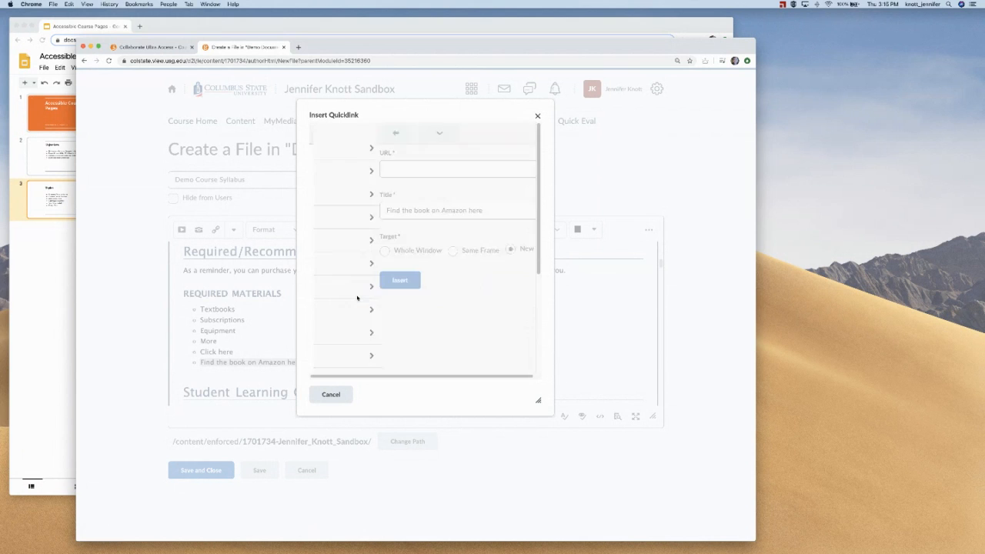
{"action": "left_click", "coordinate": [356, 166]}
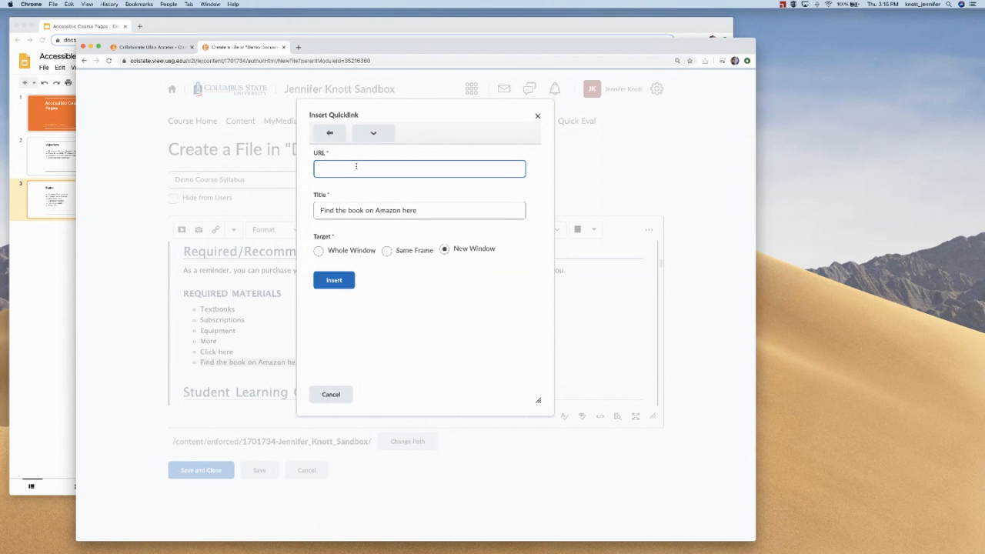
{"action": "type", "text": "www.amazon.com"}
Append "(new window)" to the quicklink's title, after "Find the book on Amazon here"
{"action": "left_click", "coordinate": [400, 211]}
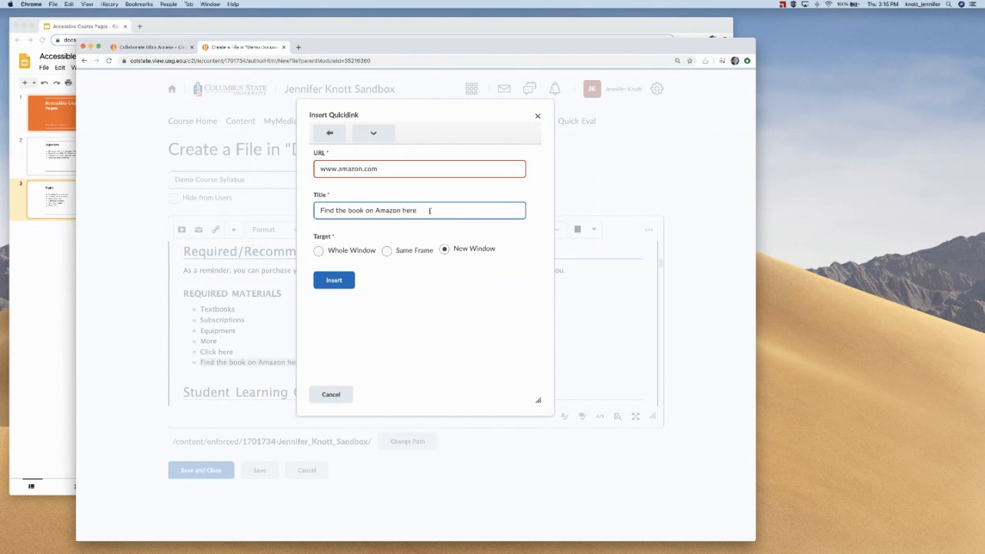
{"action": "left_click_drag", "start_coordinate": [429, 211], "coordinate": [315, 210]}
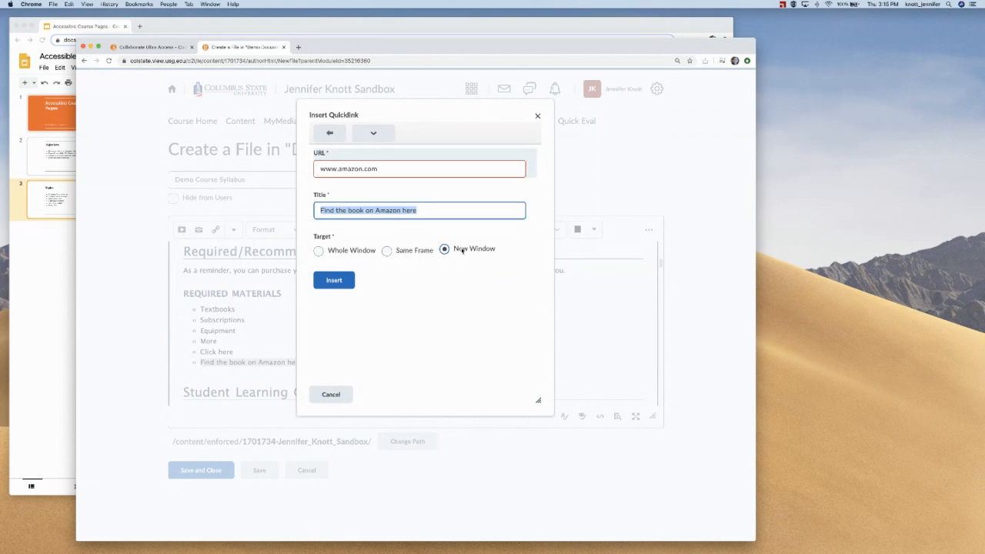
{"action": "left_click", "coordinate": [455, 209]}
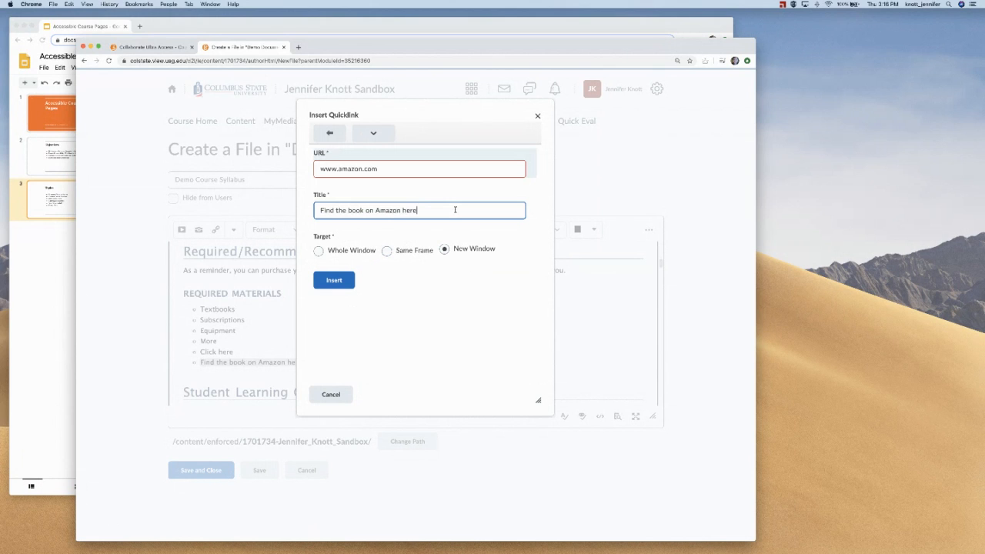
{"action": "left_click_drag", "start_coordinate": [437, 209], "coordinate": [314, 209]}
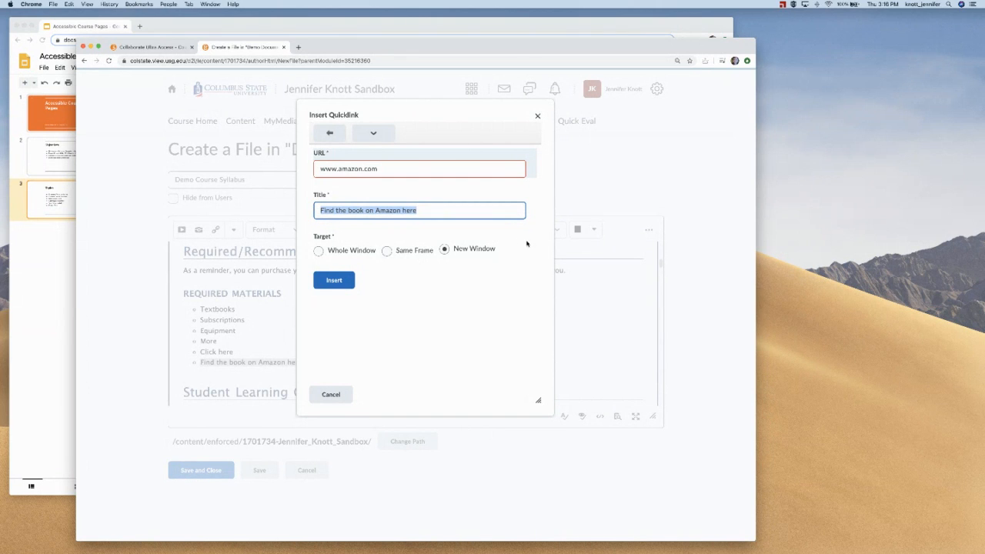
{"action": "left_click", "coordinate": [435, 210]}
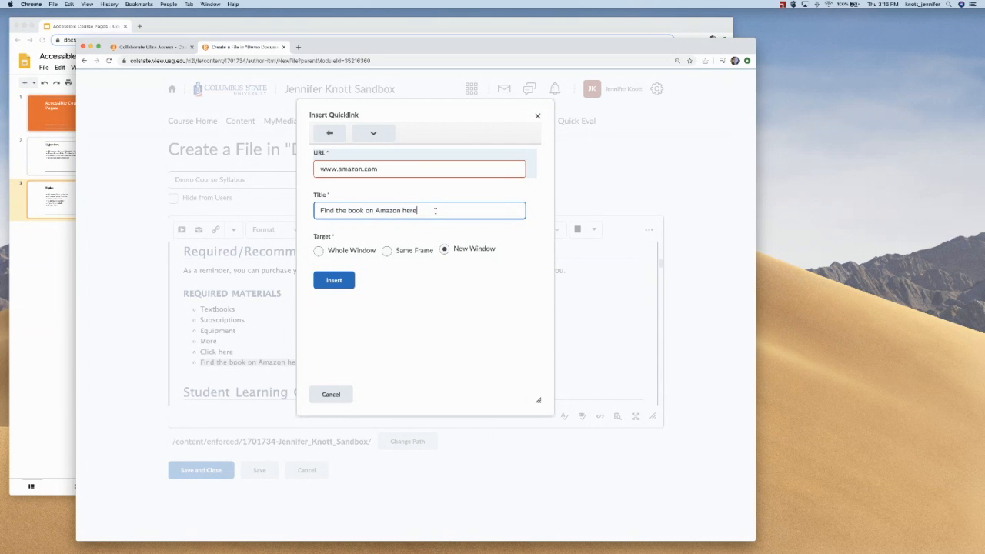
{"action": "type", "text": "(new window"}
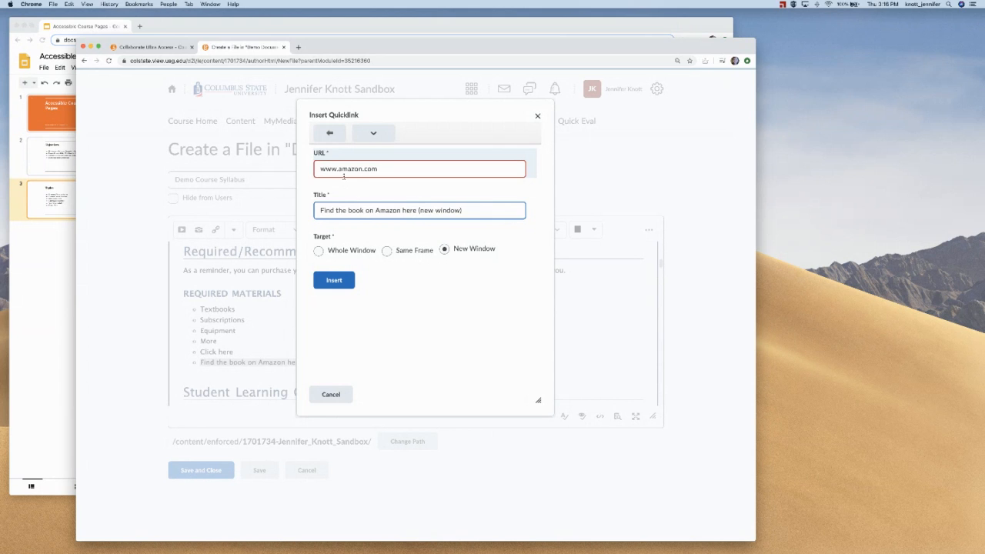
{"action": "left_click", "coordinate": [336, 284]}
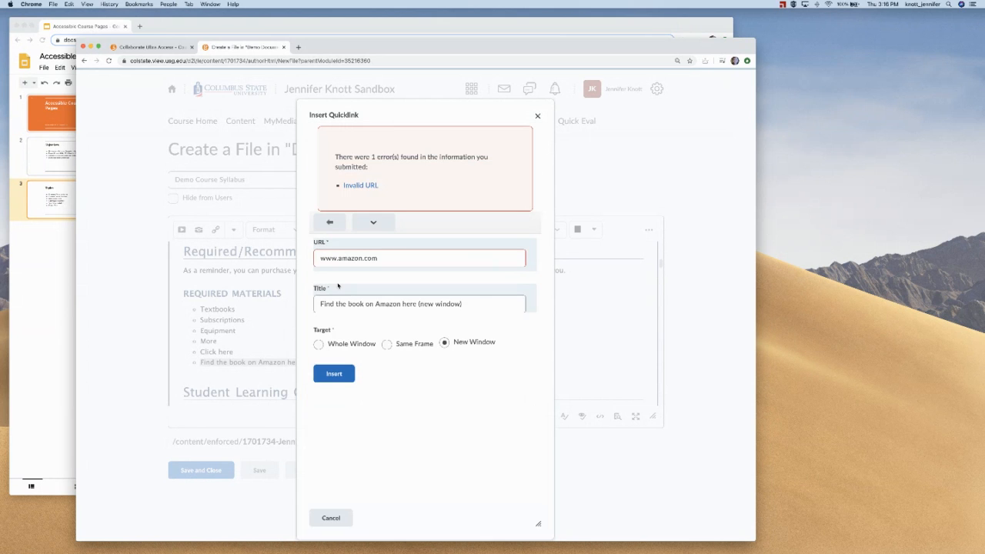
{"action": "left_click", "coordinate": [338, 285]}
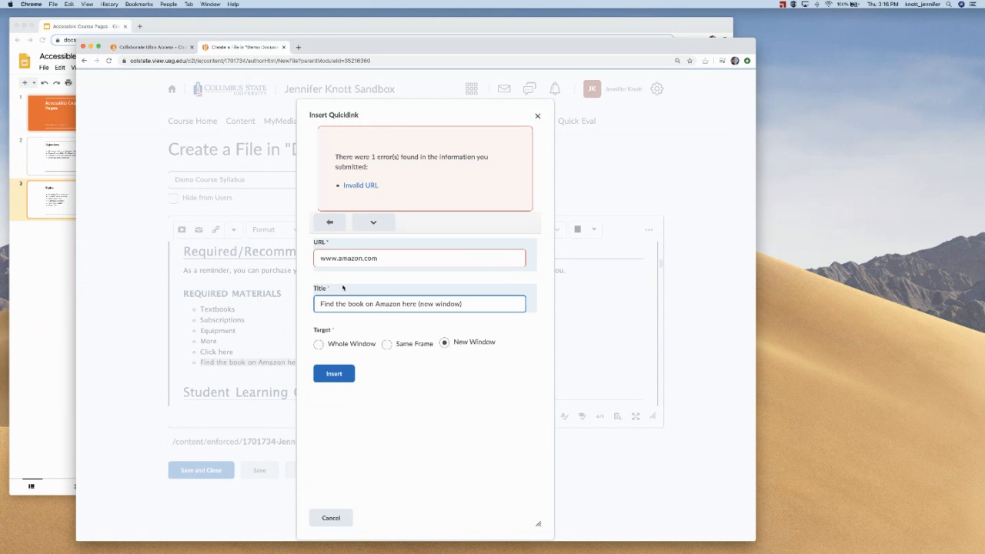
{"action": "left_click", "coordinate": [349, 239]}
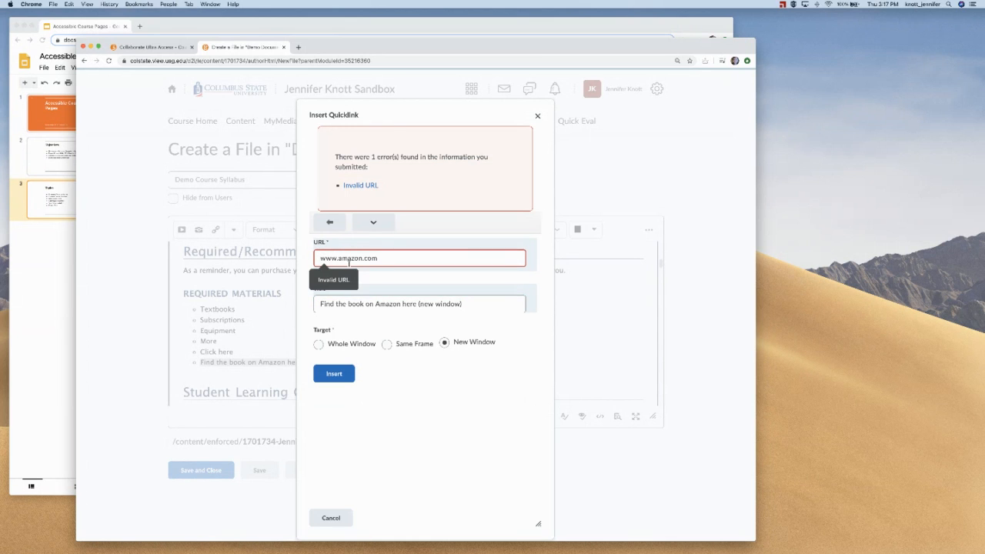
{"action": "type", "text": "http://"}
{"action": "type", "text": "//"}
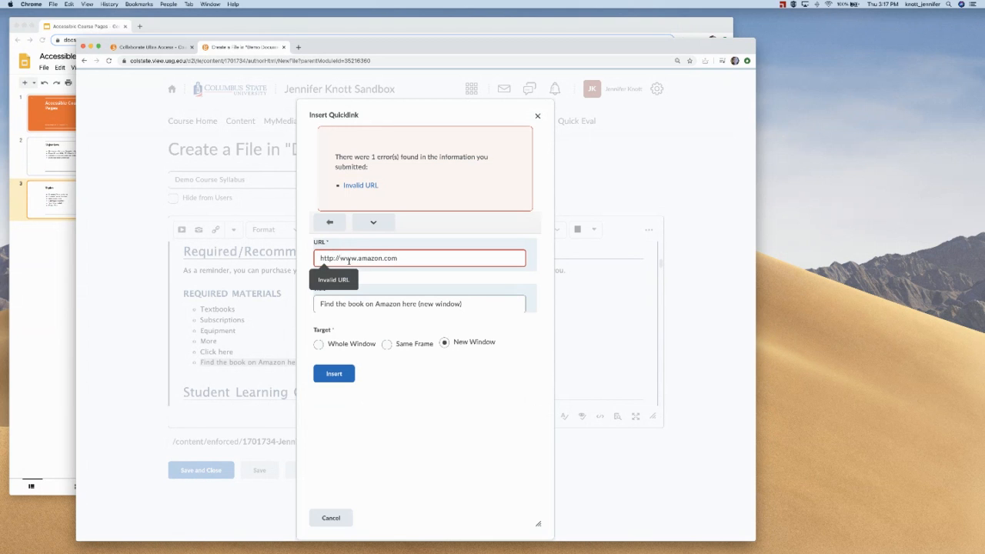
{"action": "left_click", "coordinate": [334, 373]}
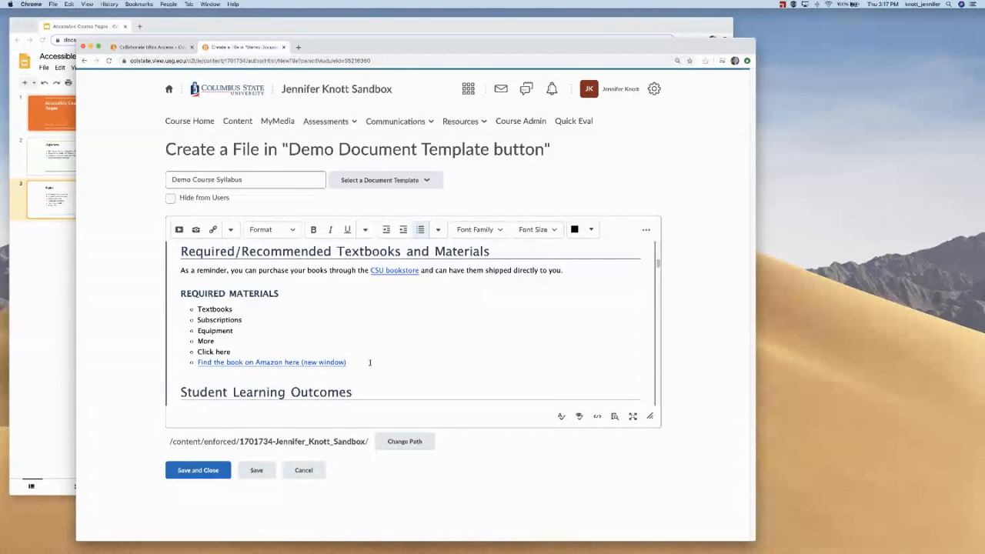
Delete the "More" and "Click here" bullets from the Required Materials list, keeping the Amazon link bullet
{"action": "left_click_drag", "start_coordinate": [348, 362], "coordinate": [193, 362]}
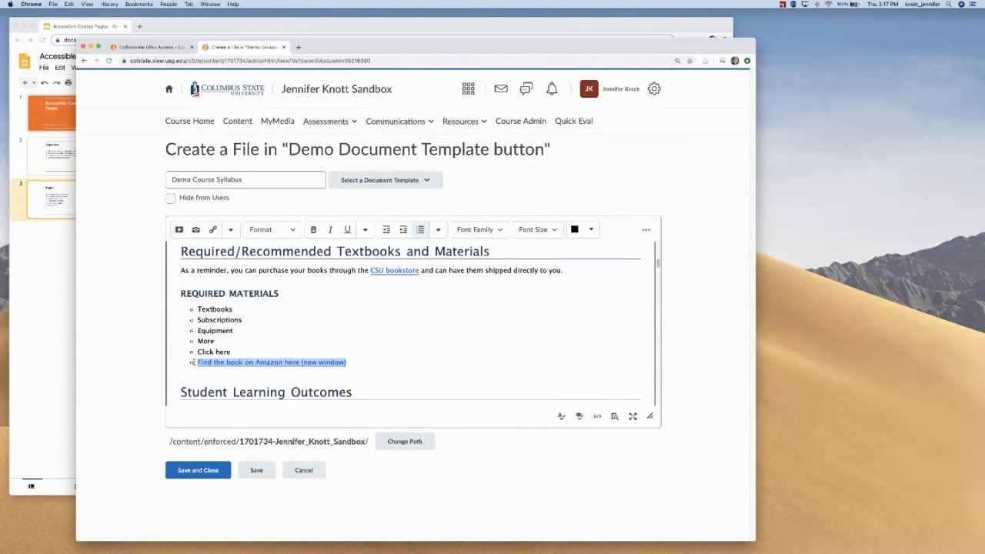
{"action": "left_click", "coordinate": [355, 362]}
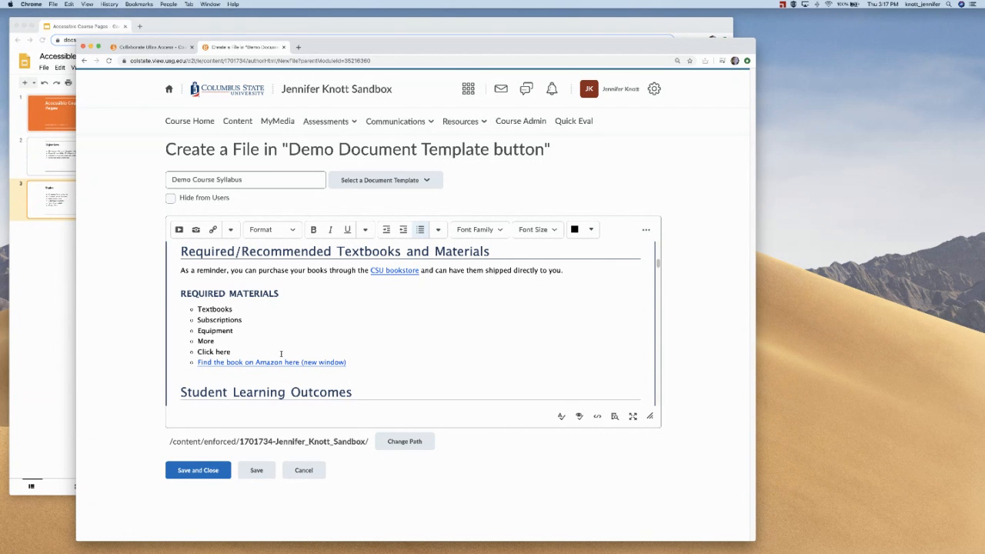
{"action": "left_click_drag", "start_coordinate": [250, 351], "coordinate": [182, 342]}
{"action": "key", "text": "BackSpace"}
{"action": "key", "text": "BackSpace"}
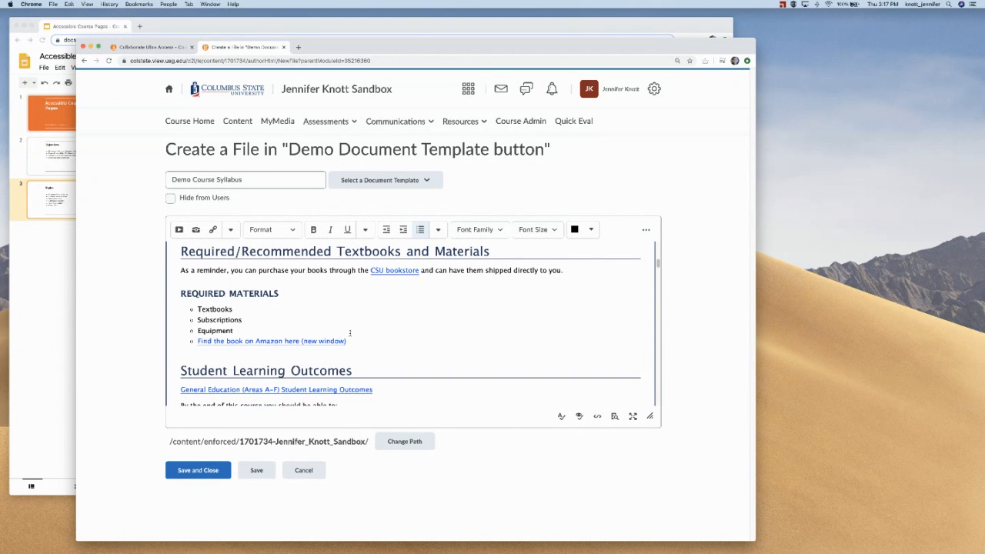
Try turning the Required Materials heading into an item of the bulleted list below it, and undo that change
{"action": "left_click_drag", "start_coordinate": [357, 339], "coordinate": [190, 309]}
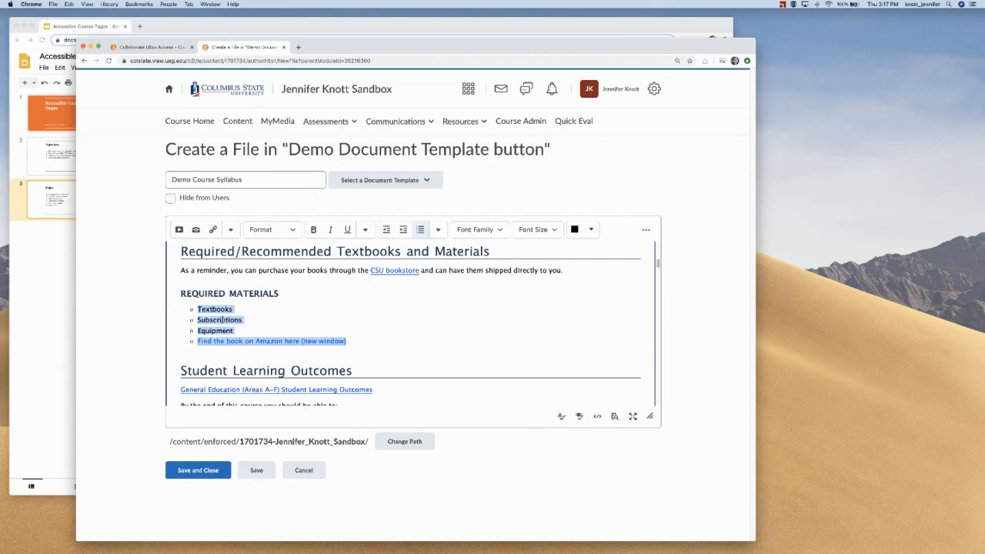
{"action": "left_click", "coordinate": [222, 320]}
{"action": "left_click", "coordinate": [303, 294]}
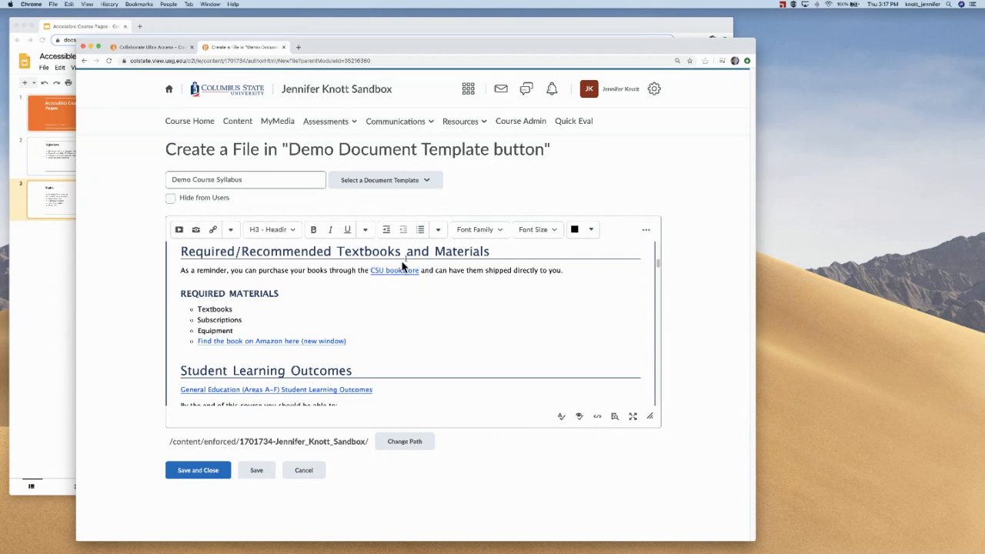
{"action": "left_click", "coordinate": [420, 230]}
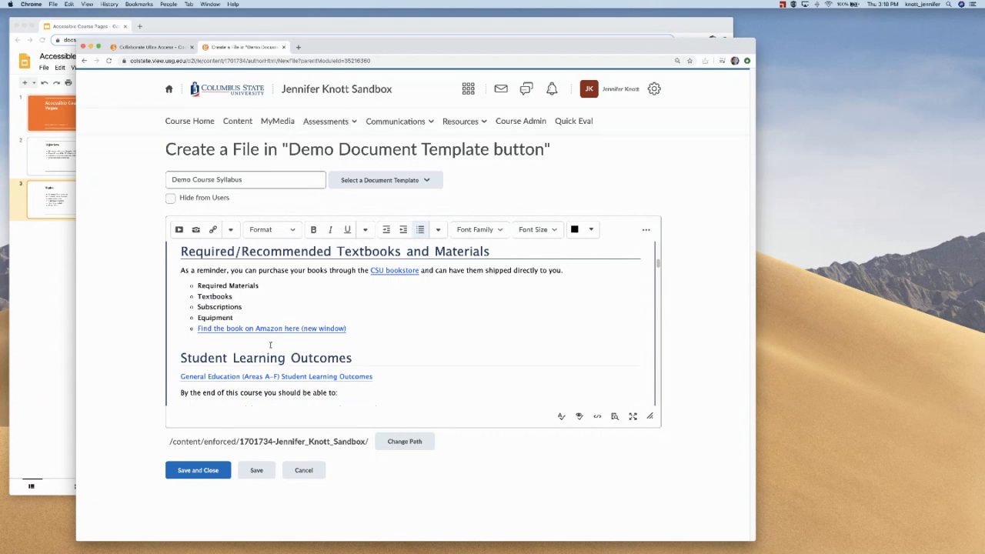
{"action": "key", "text": "super+z"}
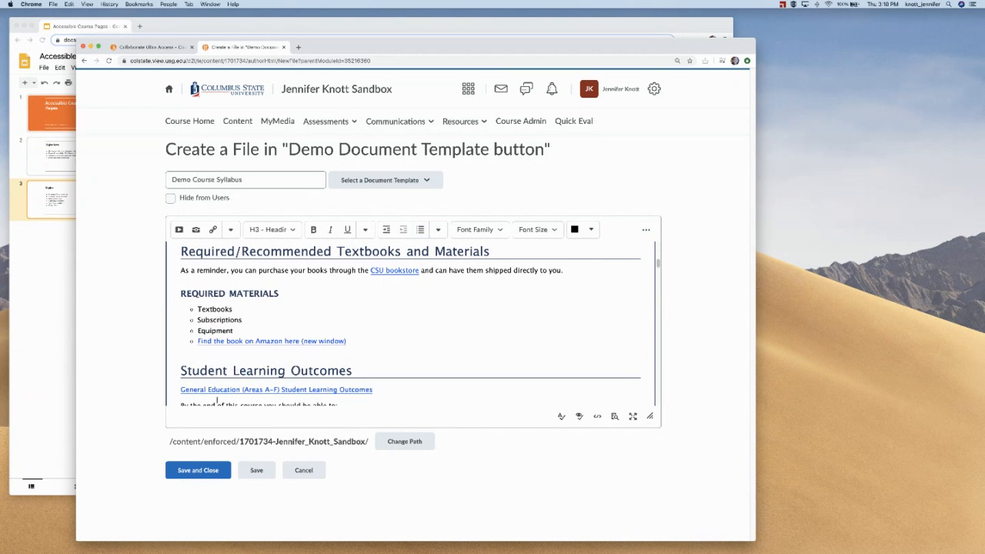
{"action": "left_click_drag", "start_coordinate": [278, 293], "coordinate": [229, 293]}
{"action": "left_click", "coordinate": [230, 293]}
Examine the numbered list under Student Learning Outcomes and the Ordered List option available for it
{"action": "scroll", "coordinate": [377, 343], "scroll_direction": "down", "scroll_amount": 2}
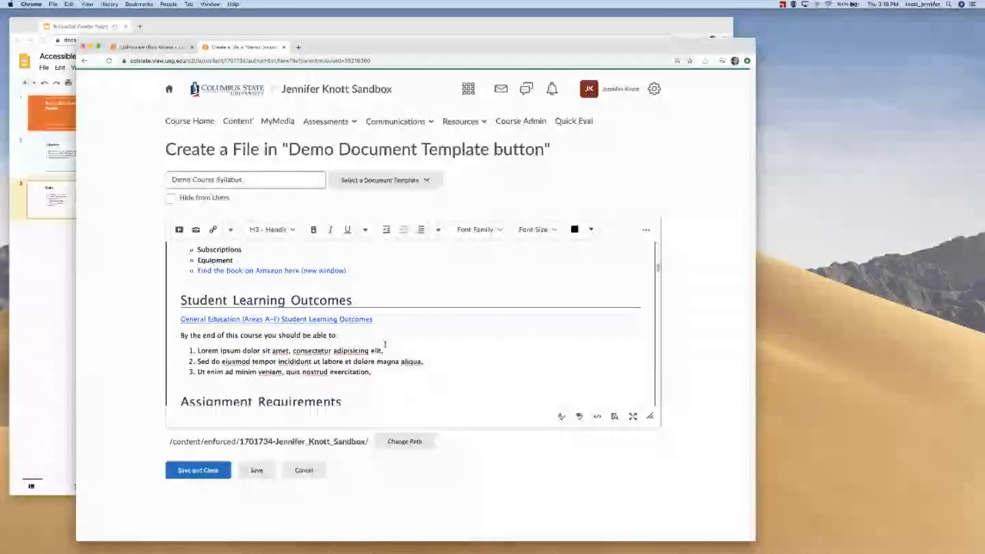
{"action": "scroll", "coordinate": [384, 344], "scroll_direction": "down", "scroll_amount": 1}
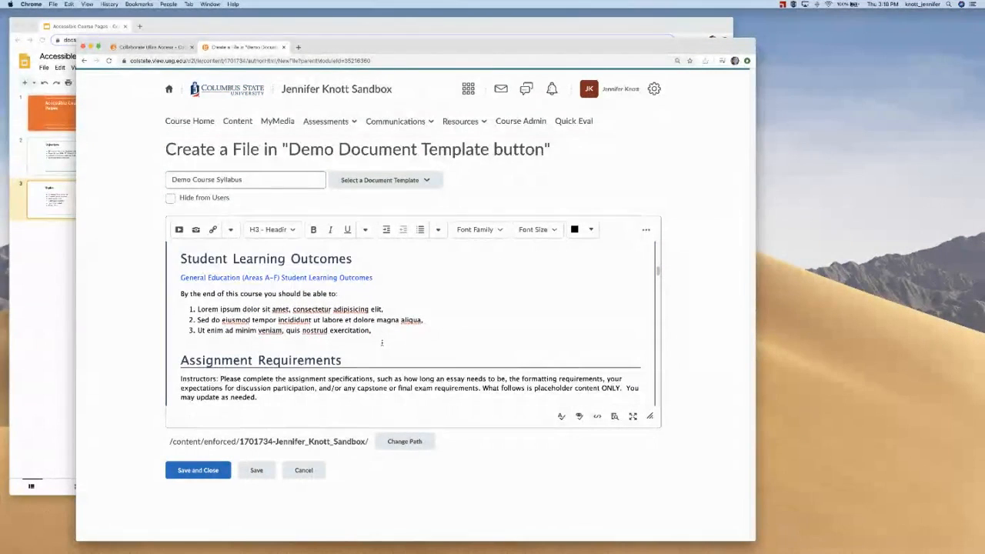
{"action": "left_click_drag", "start_coordinate": [382, 341], "coordinate": [115, 308]}
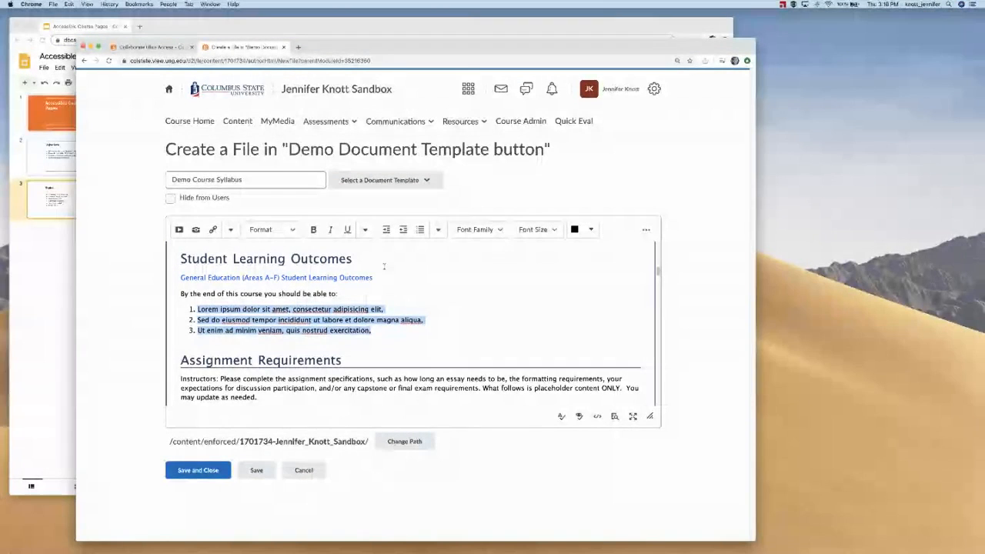
{"action": "left_click", "coordinate": [438, 230]}
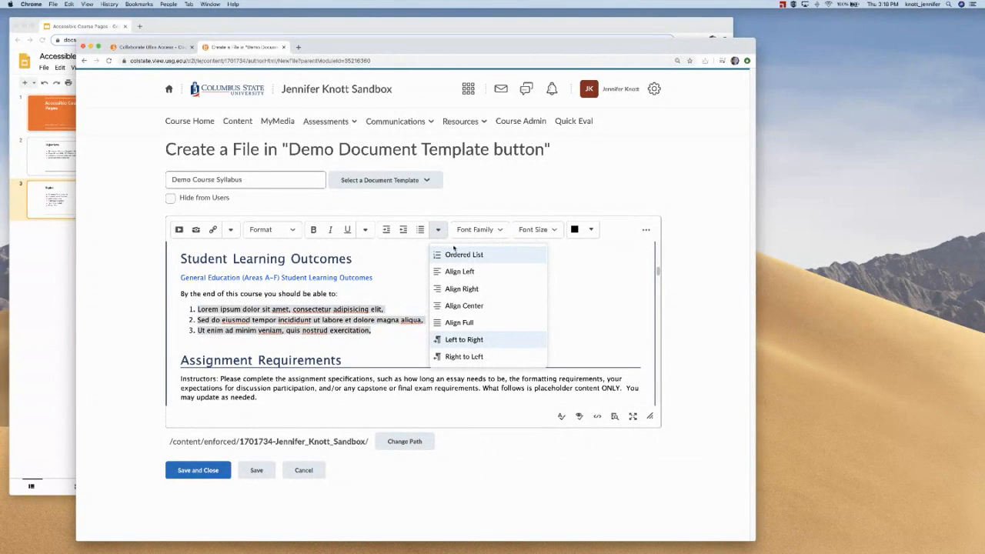
{"action": "left_click", "coordinate": [378, 335]}
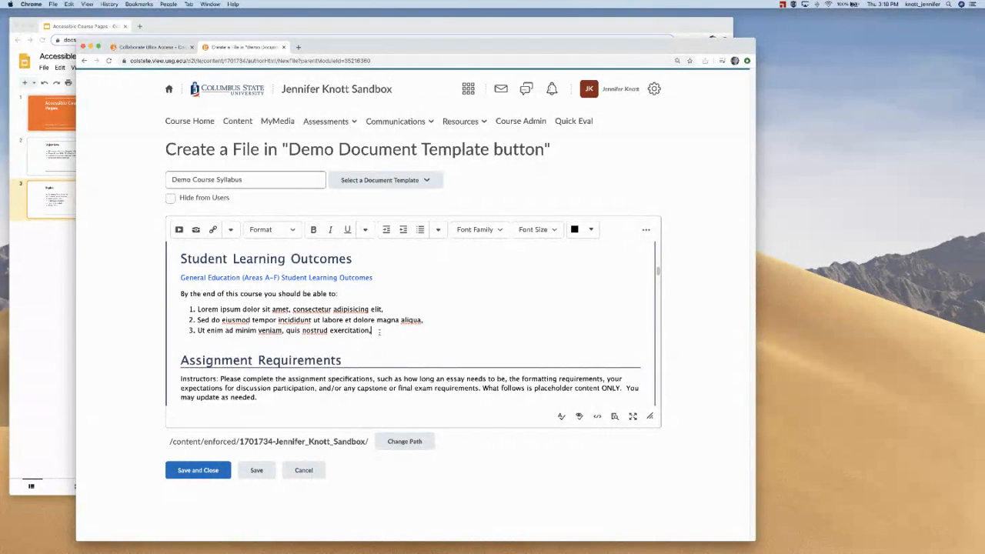
{"action": "left_click_drag", "start_coordinate": [379, 331], "coordinate": [184, 300]}
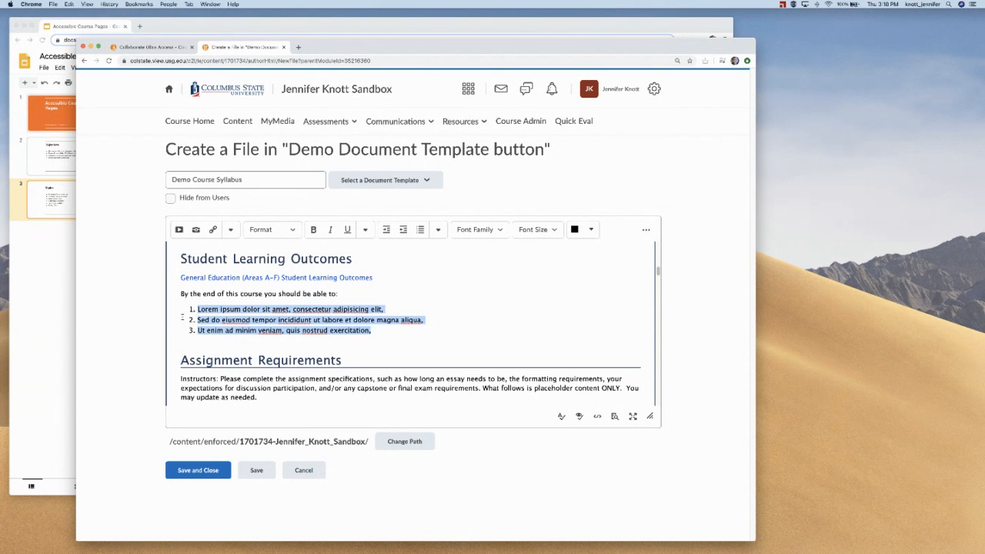
{"action": "left_click", "coordinate": [320, 320]}
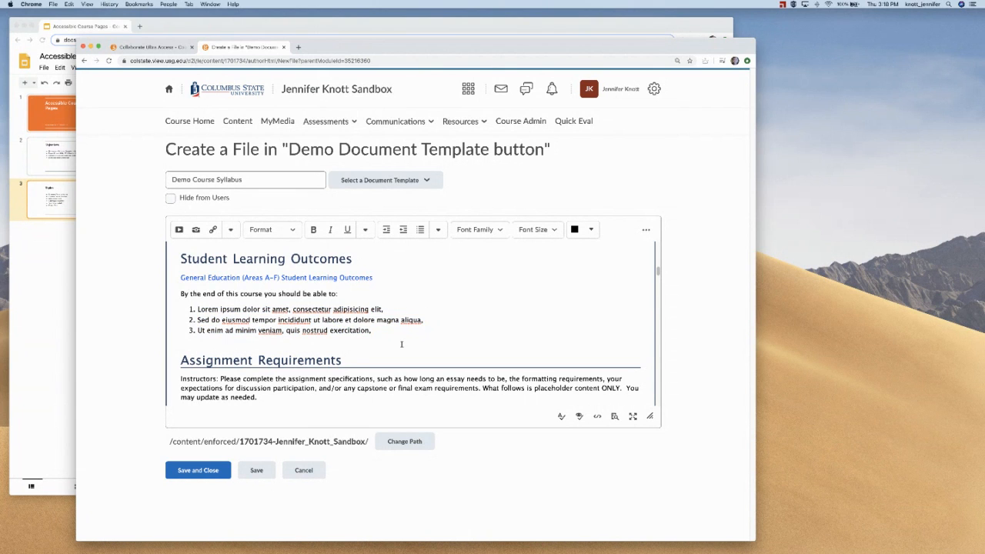
Place the image file AbpkDwAAQBAJ.jpg on the desktop beside the browser window and return to the syllabus editor
{"action": "left_click", "coordinate": [44, 264]}
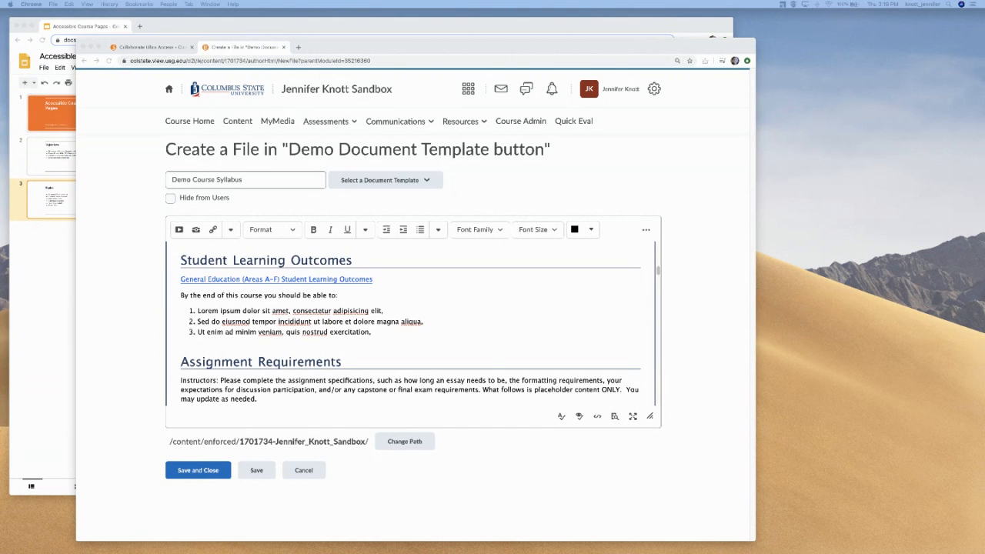
{"action": "left_click_drag", "start_coordinate": [2, 223], "coordinate": [788, 274]}
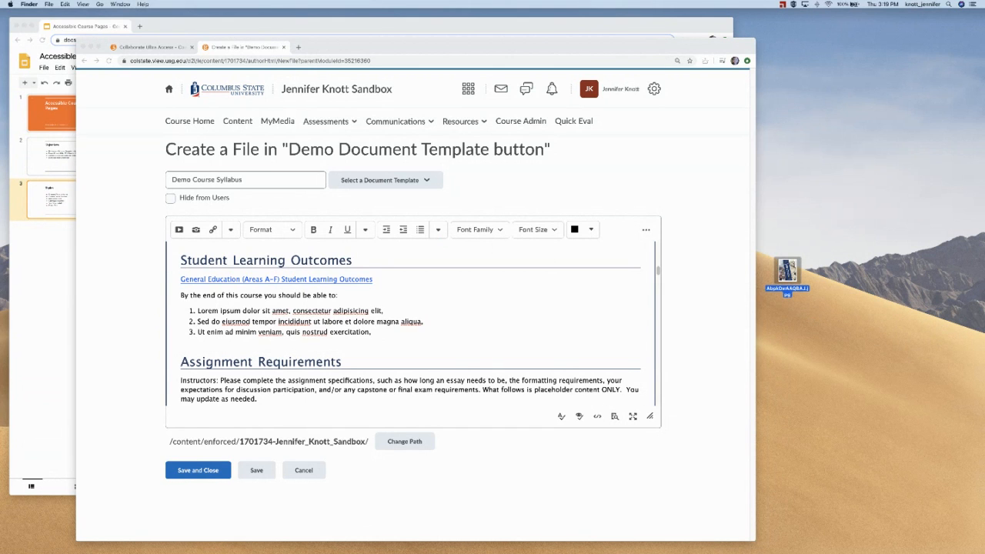
{"action": "left_click", "coordinate": [383, 122]}
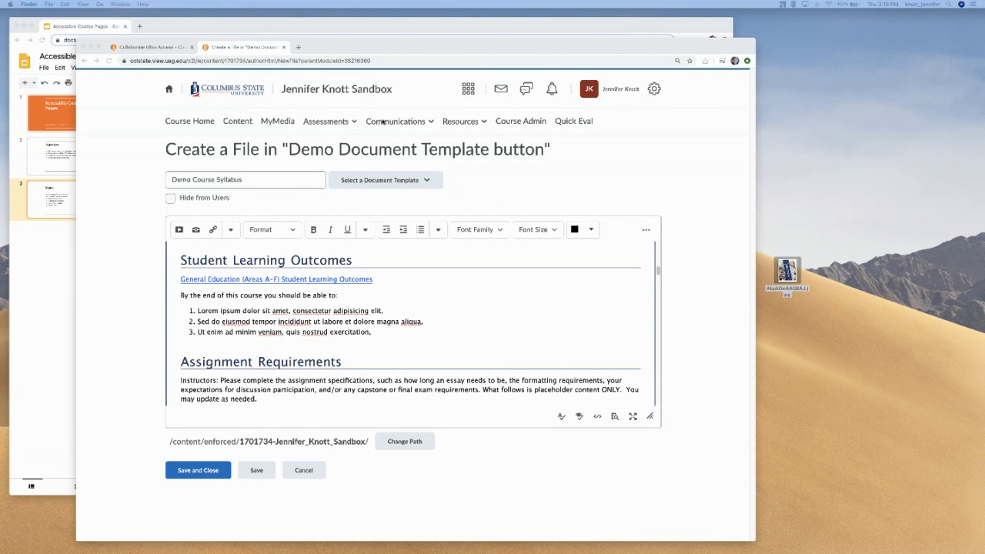
{"action": "left_click", "coordinate": [333, 336]}
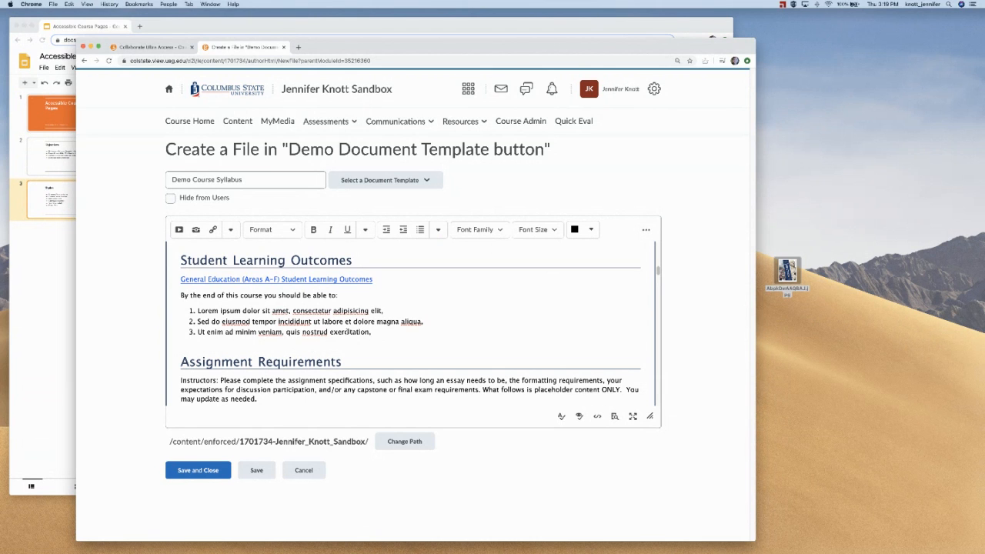
Add an empty line below the CSU bookstore sentence and upload AbpkDwAAQBAJ.jpg from the computer as an image there
{"action": "scroll", "coordinate": [347, 331], "scroll_direction": "up", "scroll_amount": 5}
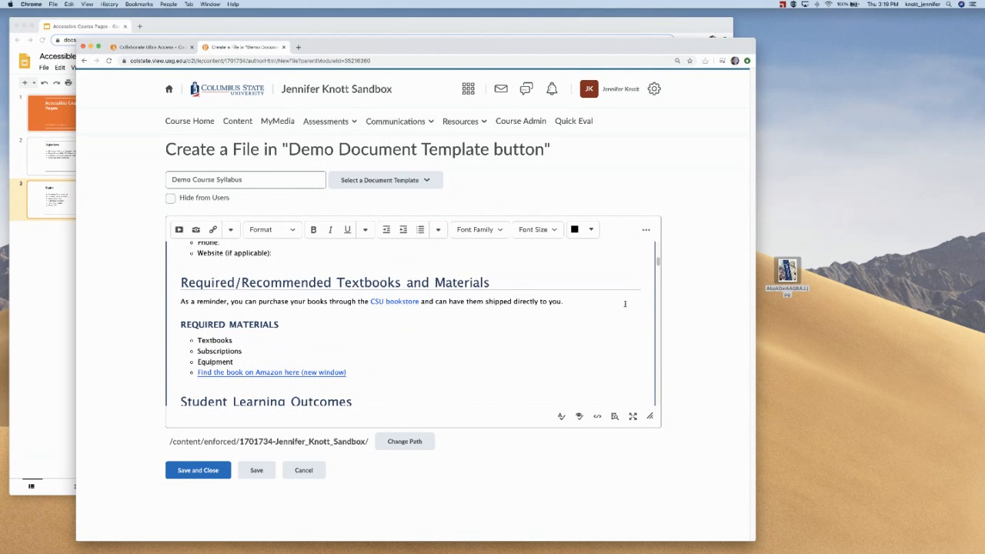
{"action": "left_click", "coordinate": [575, 301]}
{"action": "key", "text": "Return"}
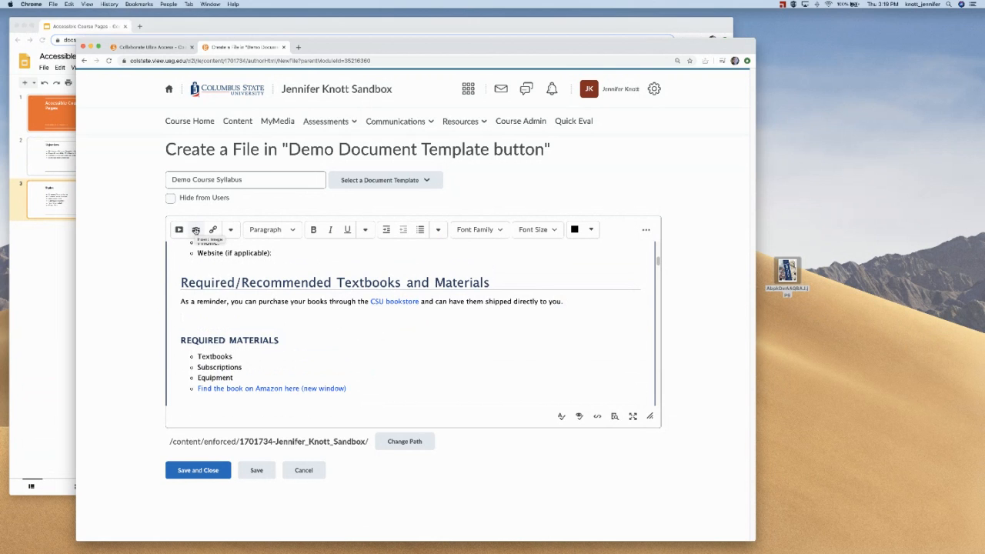
{"action": "left_click", "coordinate": [196, 230]}
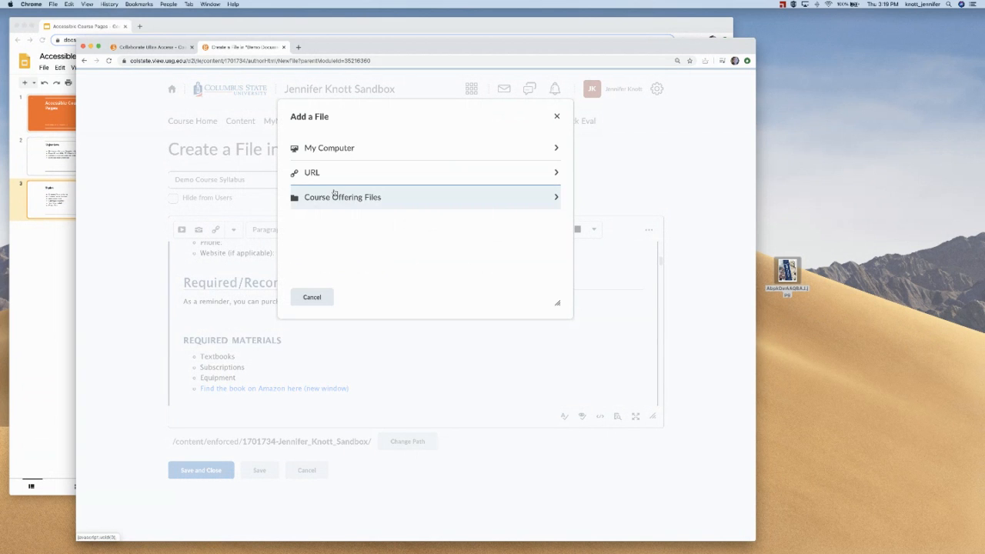
{"action": "left_click", "coordinate": [339, 150]}
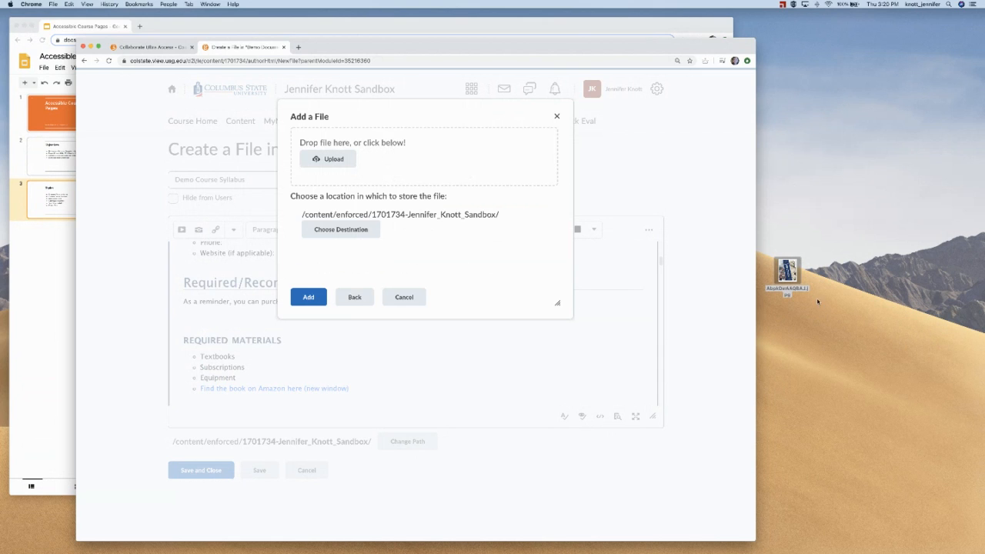
{"action": "left_click_drag", "start_coordinate": [787, 271], "coordinate": [462, 149]}
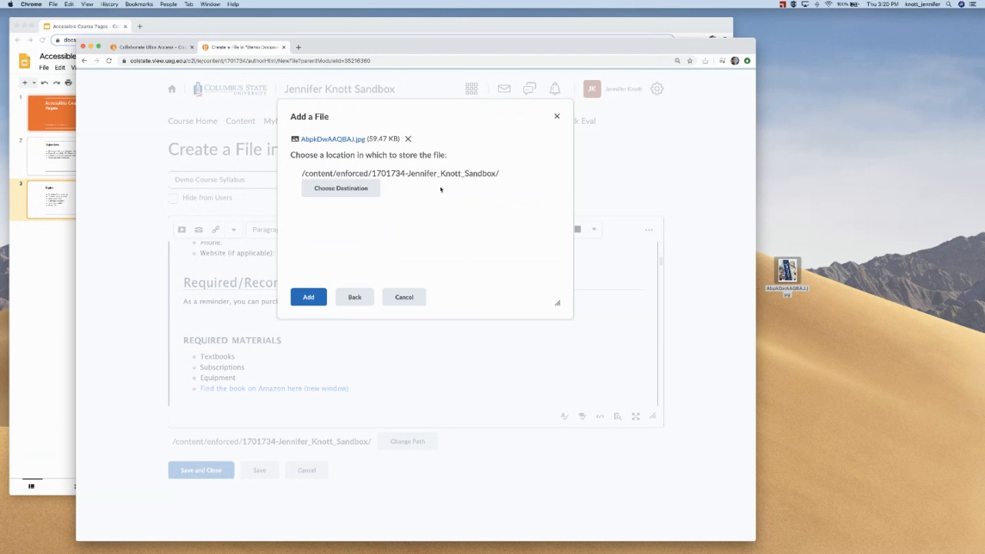
Choose the sandbox's Images folder as the storage location for the uploaded image and add the file
{"action": "left_click", "coordinate": [350, 190]}
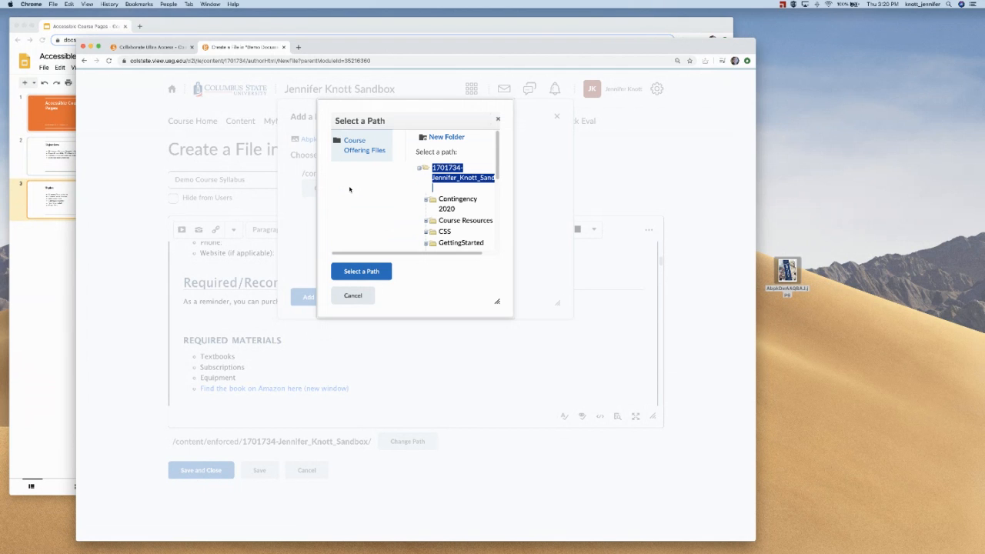
{"action": "scroll", "coordinate": [451, 201], "scroll_direction": "down", "scroll_amount": 3}
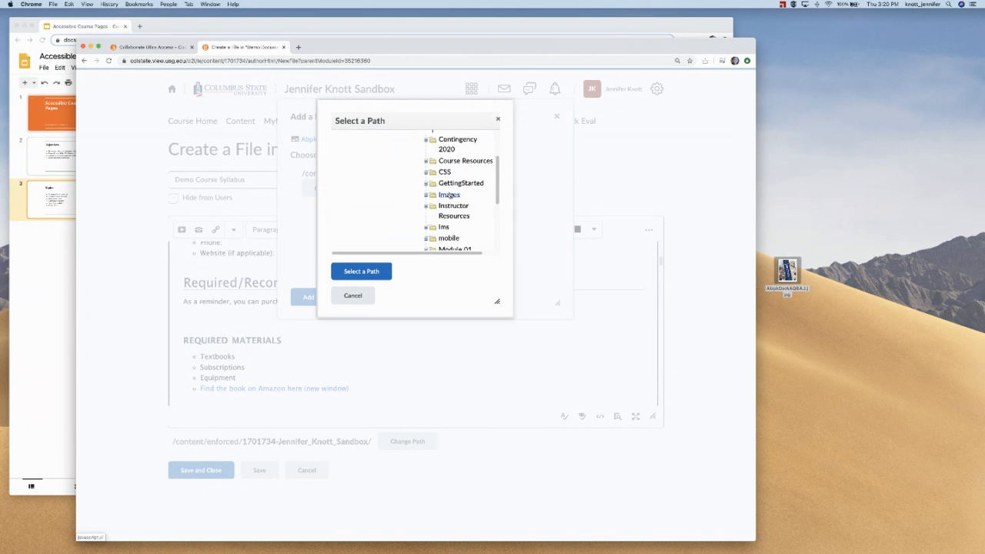
{"action": "left_click", "coordinate": [450, 194]}
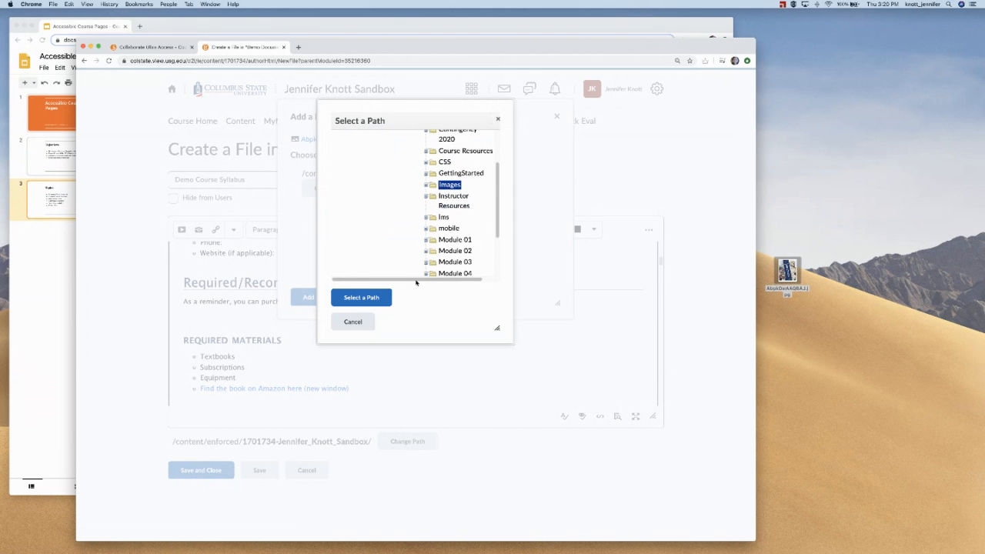
{"action": "left_click", "coordinate": [355, 298]}
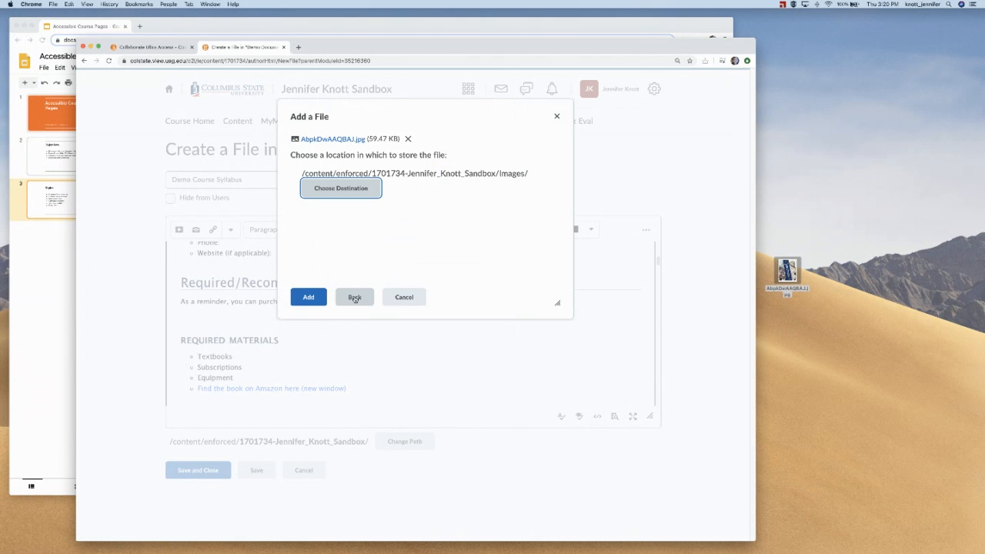
{"action": "left_click", "coordinate": [305, 301]}
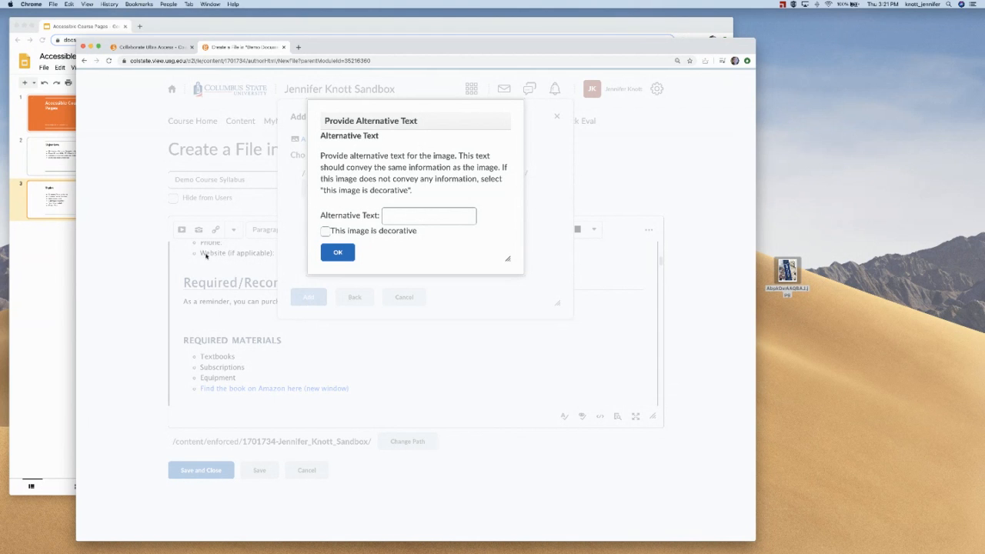
Open AbpkDwAAQBAJ.jpg in Preview and position it so the book cover is visible alongside the Alternative Text field
{"action": "left_click", "coordinate": [418, 216]}
{"action": "double_click", "coordinate": [789, 273]}
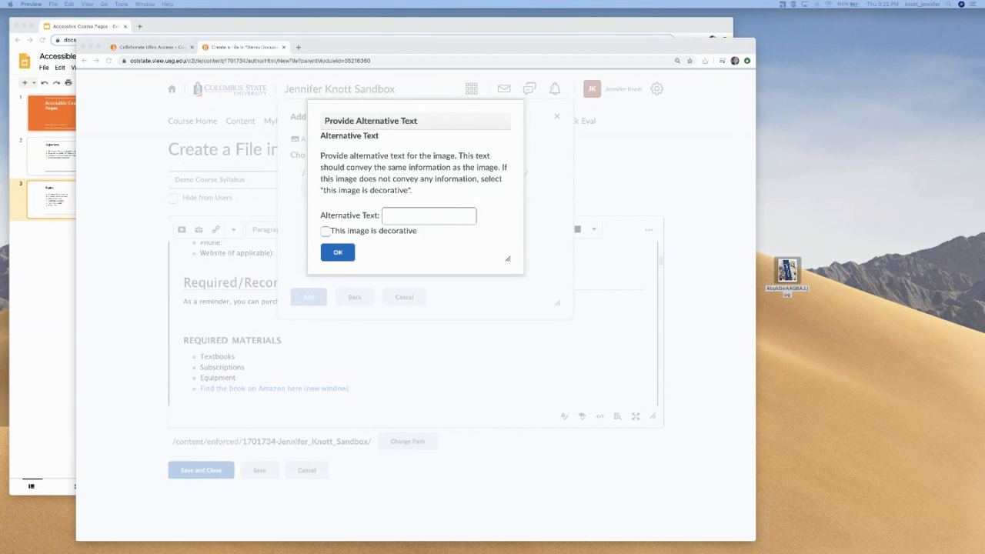
{"action": "left_click_drag", "start_coordinate": [194, 75], "coordinate": [289, 137]}
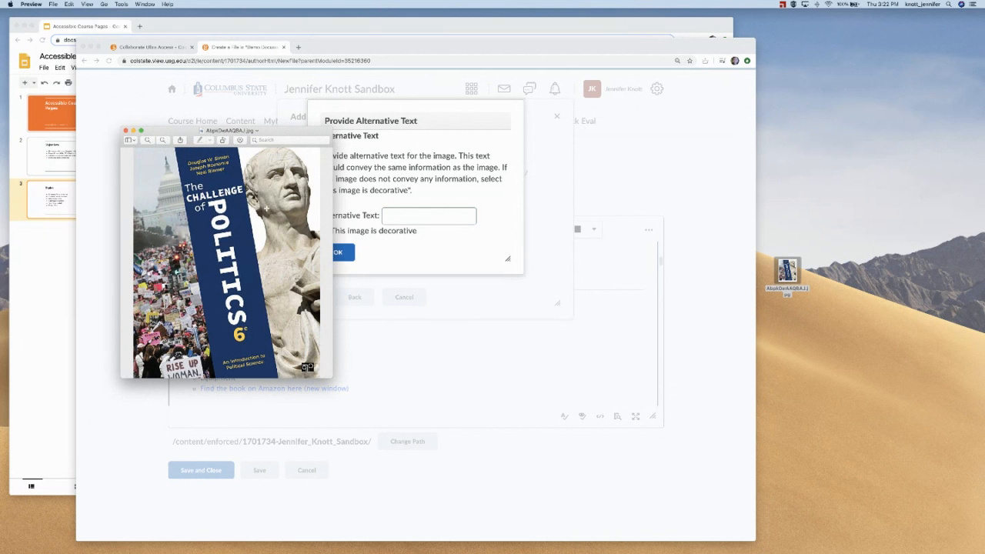
Move the cover preview beside the browser and set the image's alternative text to "Cover of the textbook The Challenge of Politics"
{"action": "left_click_drag", "start_coordinate": [288, 131], "coordinate": [942, 186]}
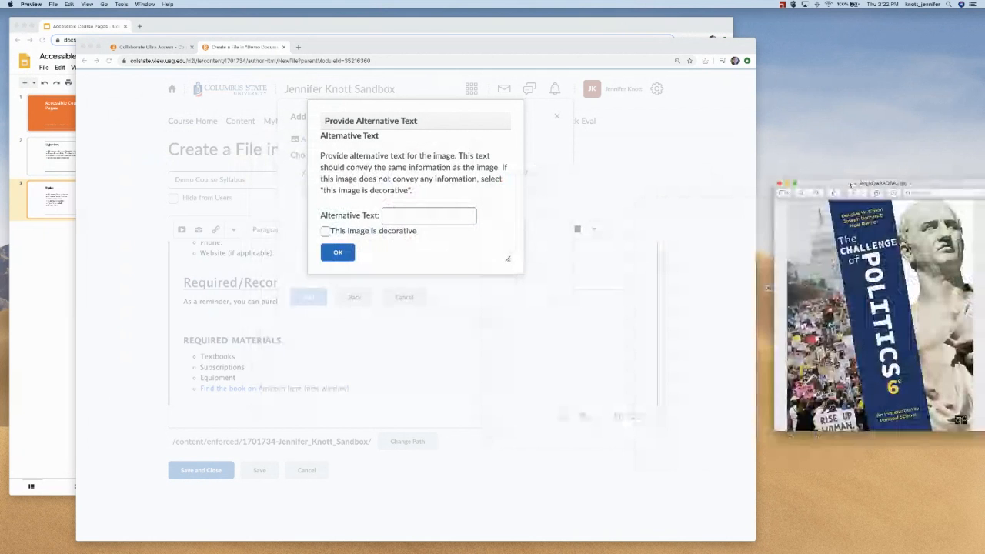
{"action": "left_click", "coordinate": [427, 215]}
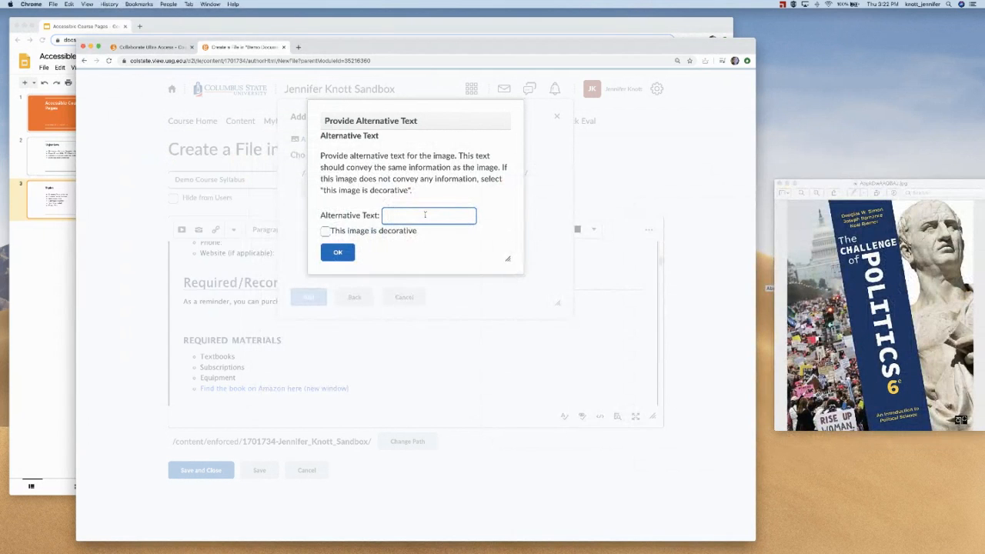
{"action": "type", "text": "Cover of the textbook The Challenge of"}
{"action": "key", "text": "BackSpace"}
{"action": "key", "text": "BackSpace"}
{"action": "type", "text": "is"}
{"action": "key", "text": "BackSpace"}
{"action": "key", "text": "BackSpace"}
{"action": "type", "text": "of Politics"}
{"action": "left_click", "coordinate": [338, 252]}
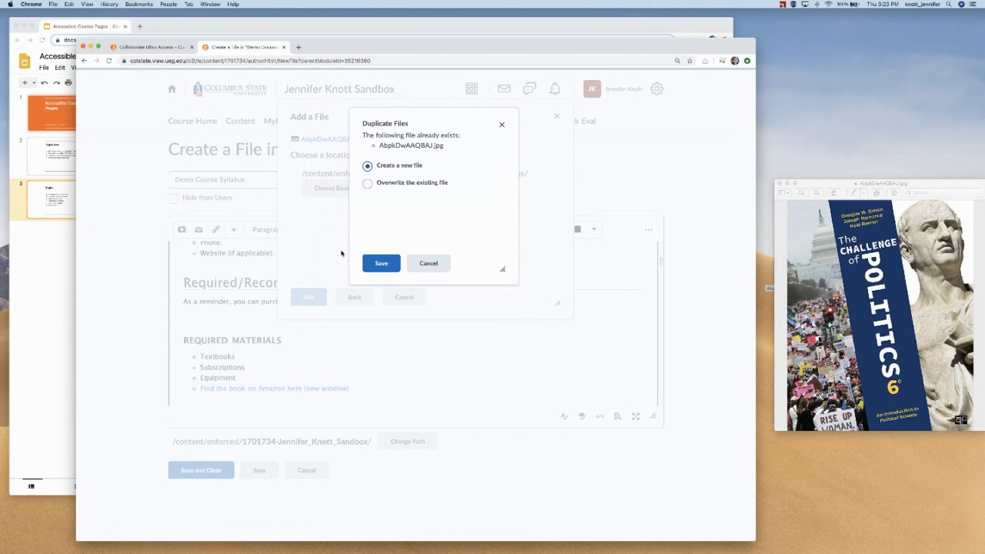
Overwrite the existing AbpkDwAAQBAJ.jpg with the uploaded file and insert the cover image below the CSU bookstore sentence
{"action": "left_click", "coordinate": [367, 185]}
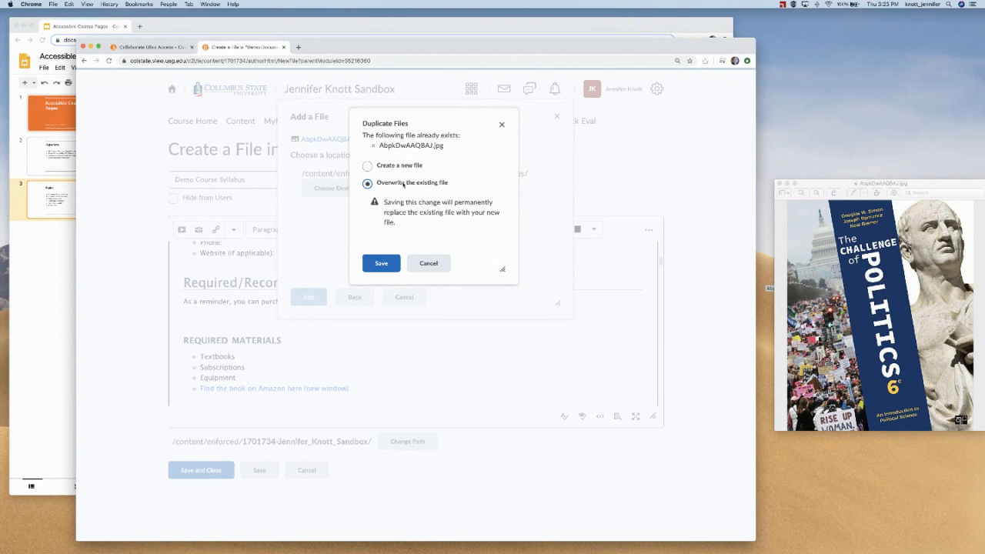
{"action": "left_click", "coordinate": [383, 262]}
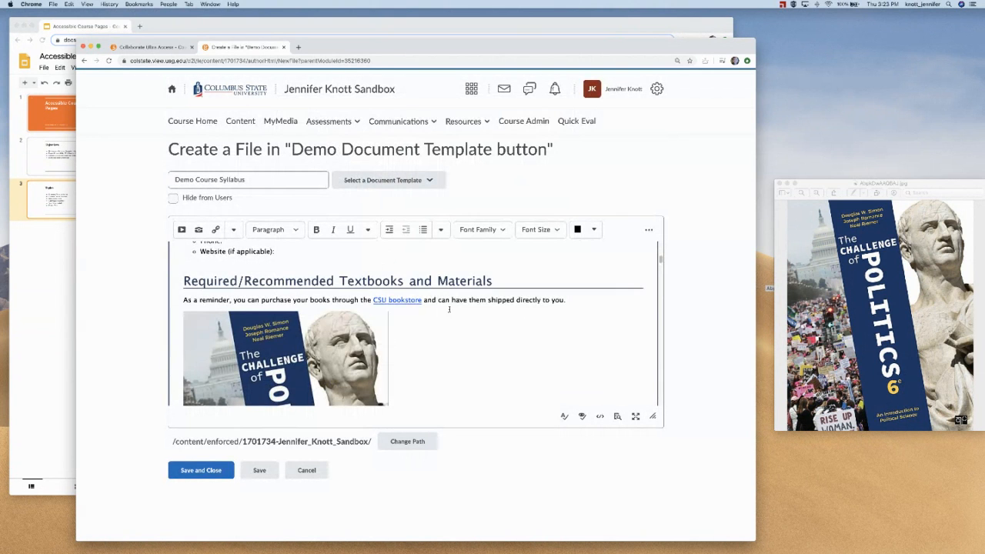
{"action": "scroll", "coordinate": [483, 312], "scroll_direction": "down", "scroll_amount": 5}
{"action": "scroll", "coordinate": [484, 314], "scroll_direction": "down", "scroll_amount": 4}
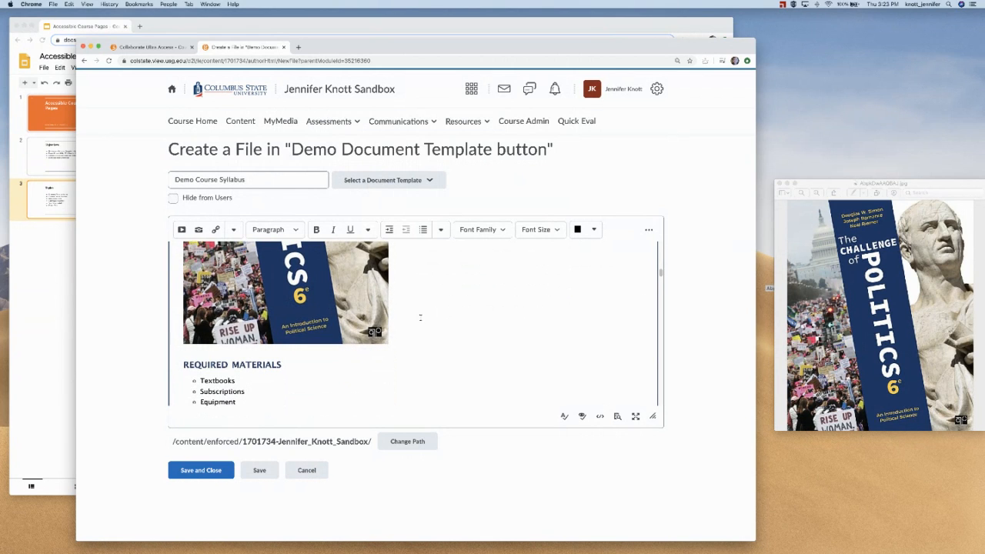
Check the Topics slide and review the syllabus sections from Course Information through Grading
{"action": "left_click", "coordinate": [61, 294]}
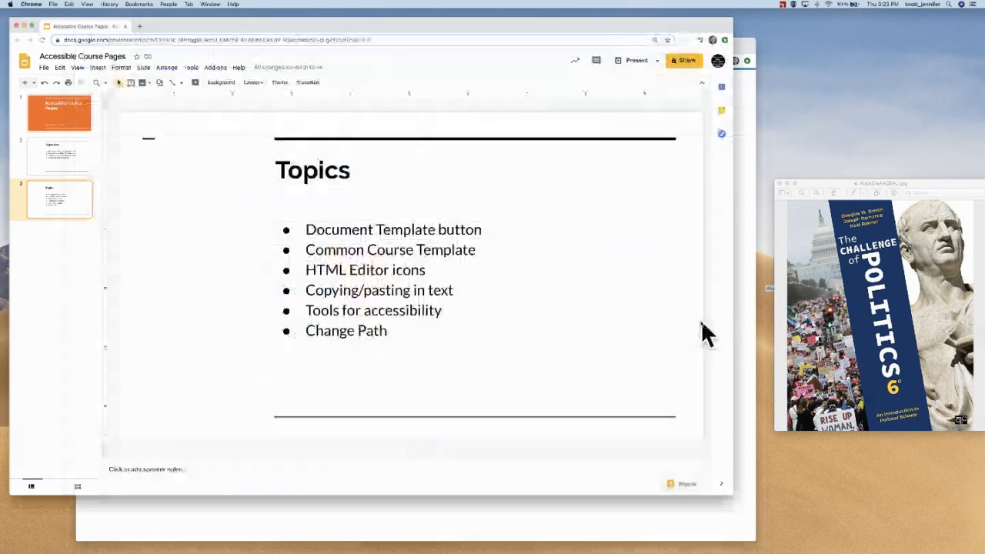
{"action": "left_click", "coordinate": [740, 320]}
{"action": "scroll", "coordinate": [531, 308], "scroll_direction": "down", "scroll_amount": 5}
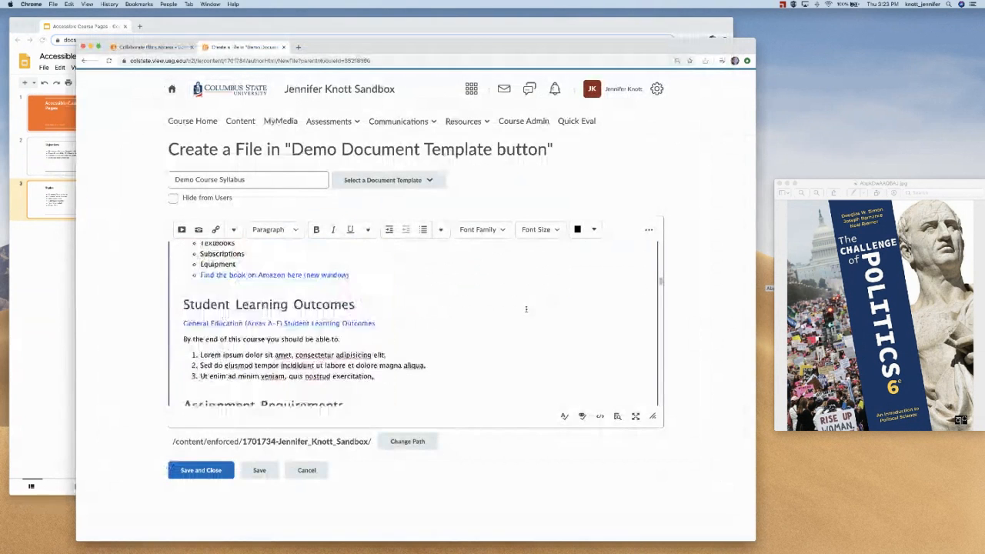
{"action": "scroll", "coordinate": [526, 309], "scroll_direction": "down", "scroll_amount": 2}
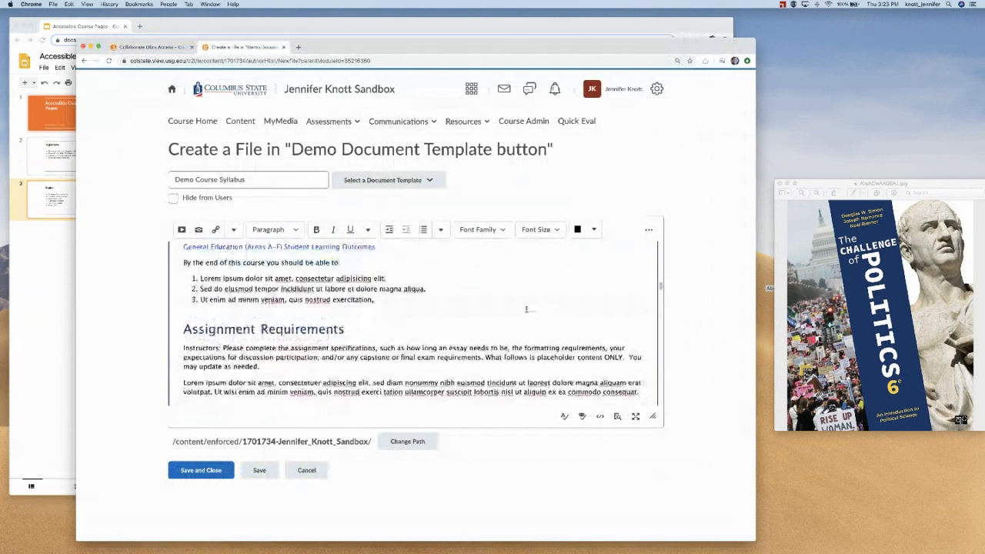
{"action": "scroll", "coordinate": [527, 309], "scroll_direction": "down", "scroll_amount": 2}
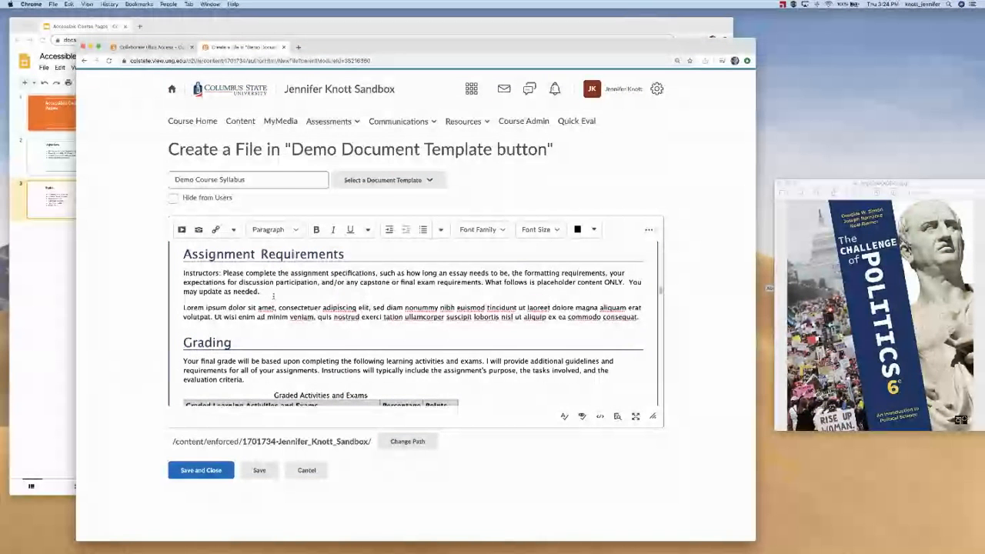
{"action": "scroll", "coordinate": [273, 295], "scroll_direction": "up", "scroll_amount": 10}
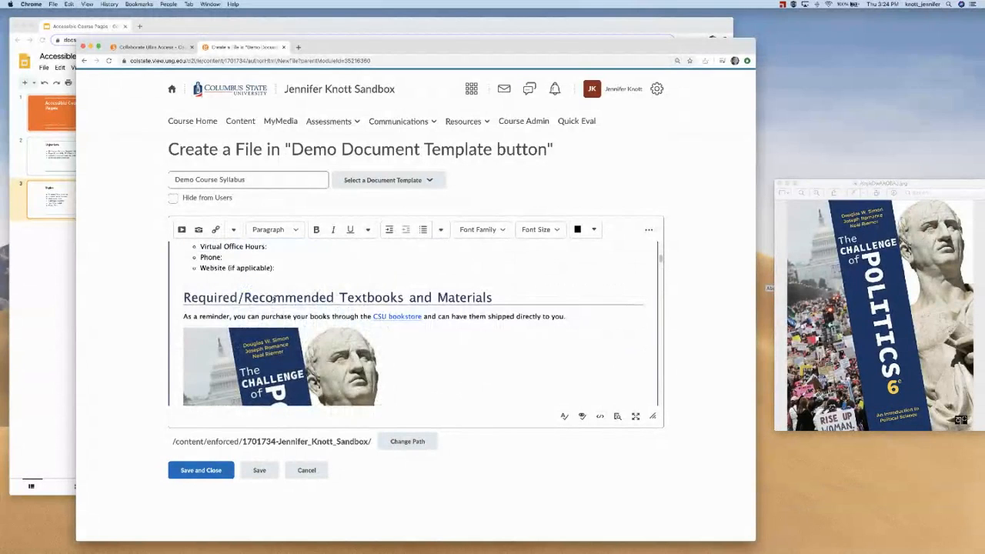
{"action": "scroll", "coordinate": [273, 299], "scroll_direction": "up", "scroll_amount": 3}
{"action": "scroll", "coordinate": [274, 300], "scroll_direction": "up", "scroll_amount": 3}
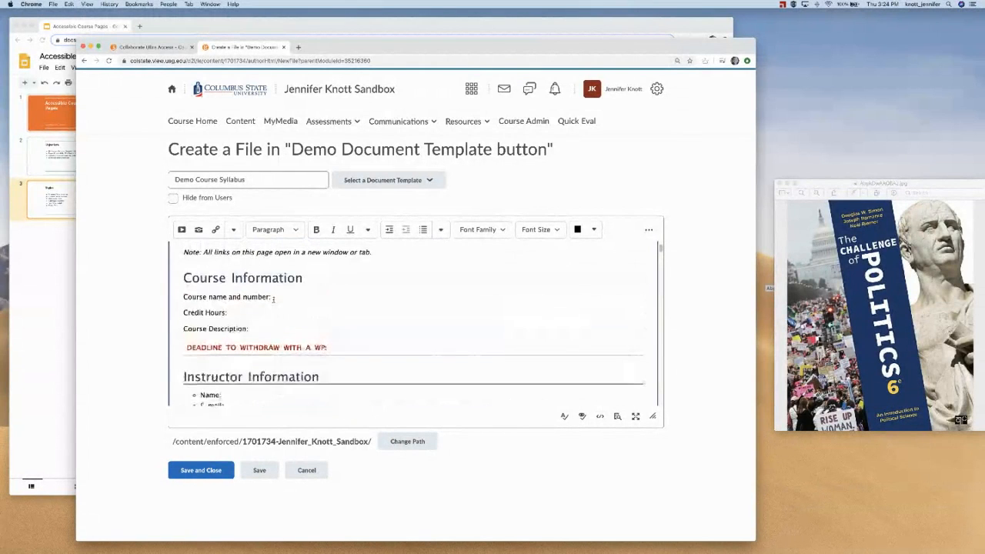
Fill in the Course Information section with course name and number POLS1101 and 3 credit hours
{"action": "scroll", "coordinate": [282, 280], "scroll_direction": "down", "scroll_amount": 1}
{"action": "left_click", "coordinate": [280, 280]}
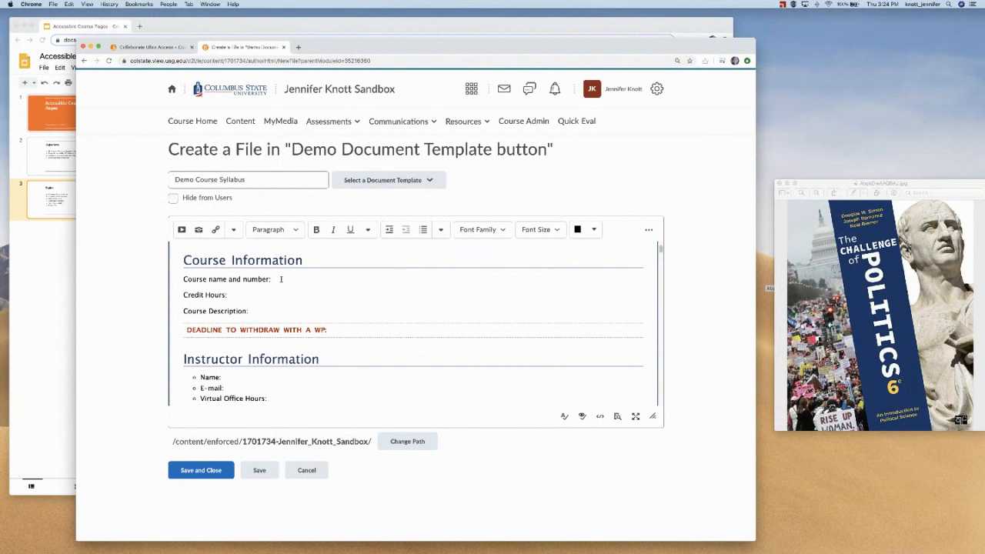
{"action": "type", "text": "POLS1101"}
{"action": "left_click", "coordinate": [246, 296]}
{"action": "type", "text": "3"}
Search Google for "political science" in a new browser window
{"action": "key", "text": "super+n"}
{"action": "type", "text": "pol"}
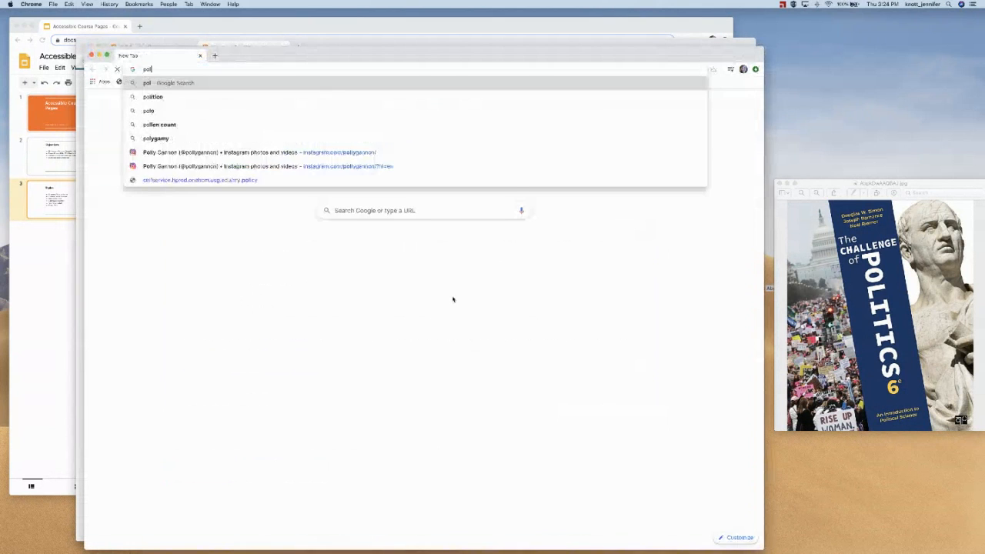
{"action": "type", "text": "itical science"}
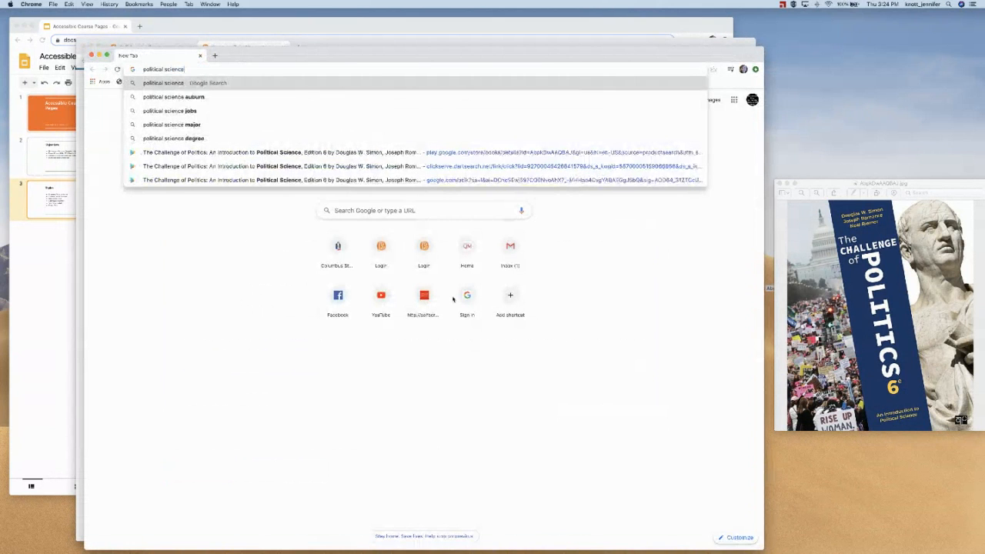
{"action": "key", "text": "Return"}
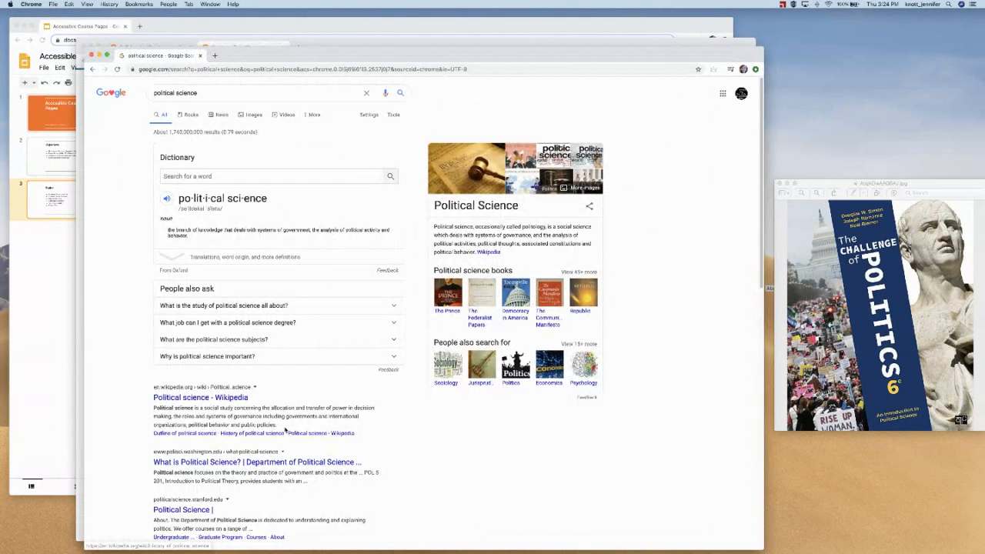
Copy the Wikipedia result's summary of political science, close the search window and paste the text after "Course Description:" in the syllabus
{"action": "left_click_drag", "start_coordinate": [285, 428], "coordinate": [153, 406]}
{"action": "key", "text": "super+c"}
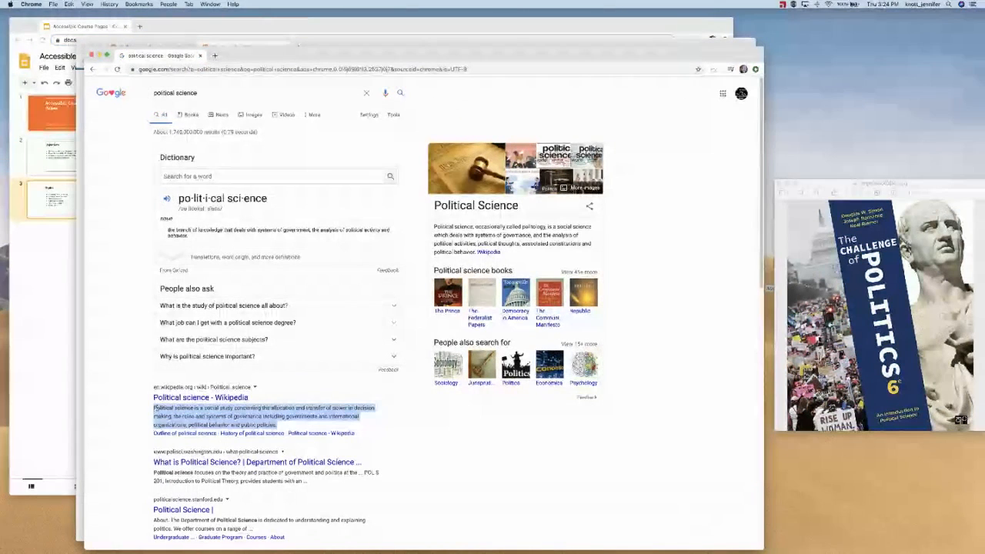
{"action": "left_click", "coordinate": [90, 55]}
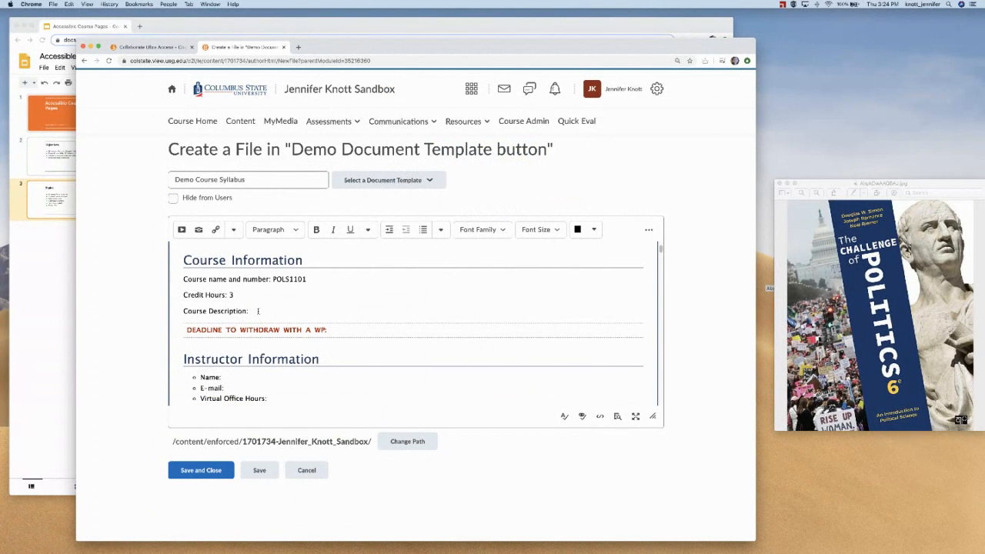
{"action": "key", "text": "super+v"}
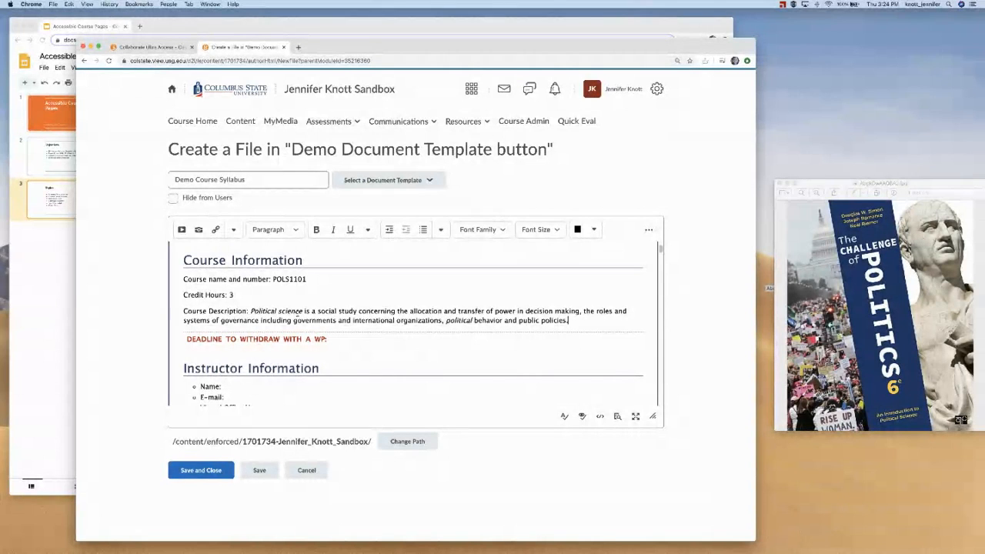
Select the "Course Description:" label and view the available paragraph and heading formats without applying one
{"action": "triple_click", "coordinate": [232, 306]}
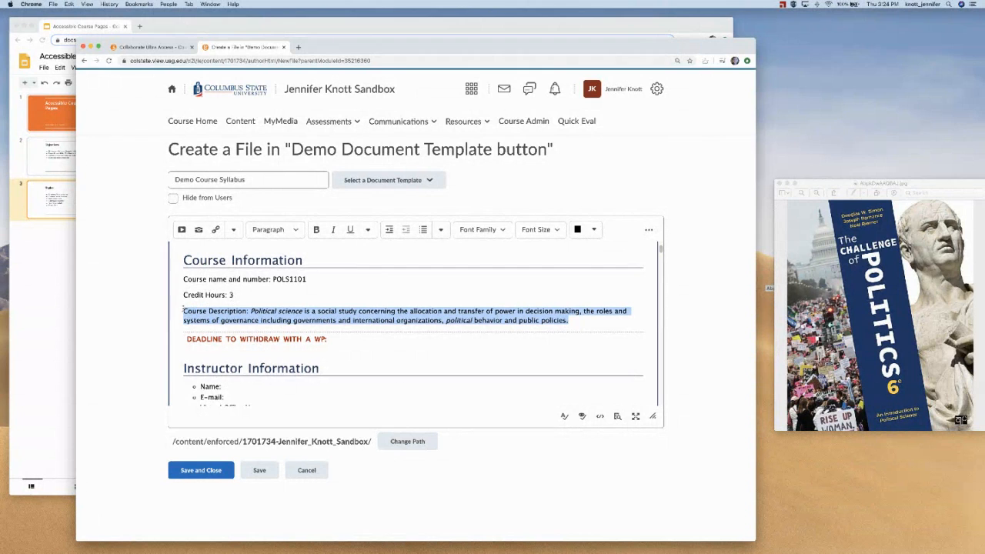
{"action": "left_click", "coordinate": [207, 311]}
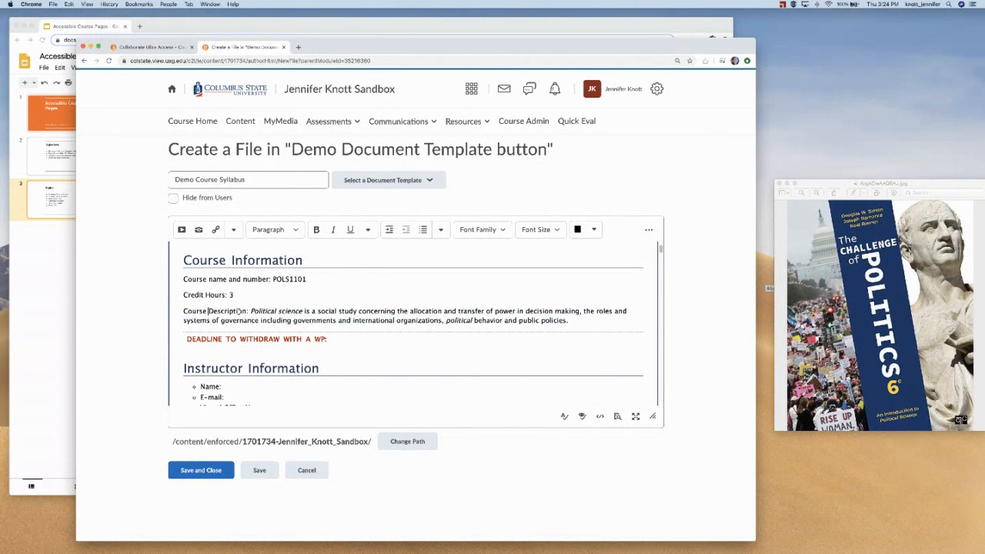
{"action": "left_click_drag", "start_coordinate": [184, 311], "coordinate": [250, 311]}
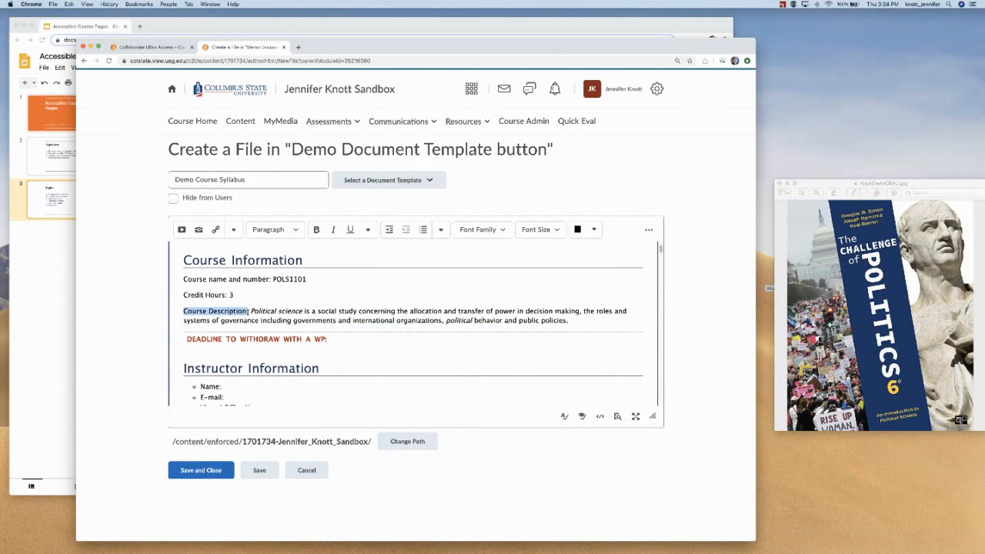
{"action": "left_click", "coordinate": [272, 229]}
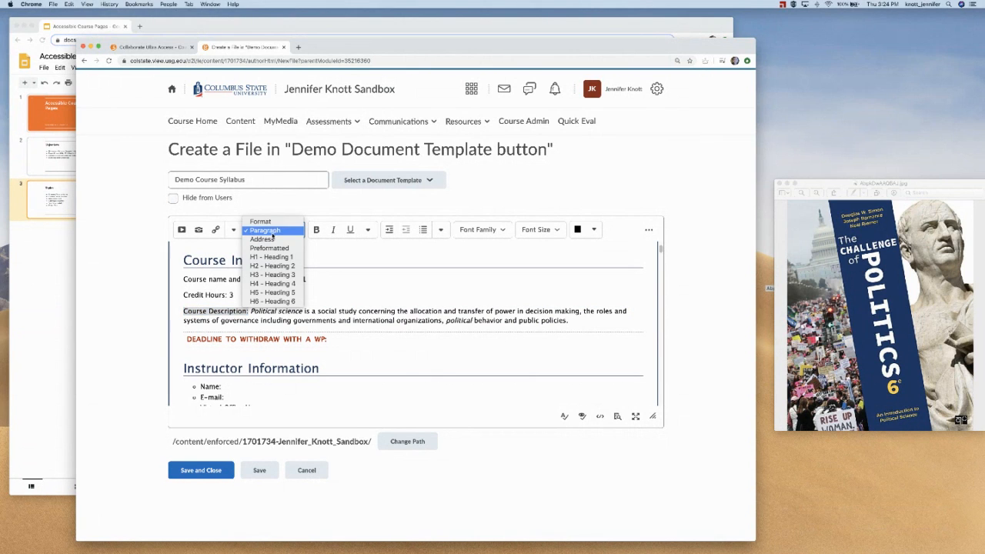
{"action": "left_click", "coordinate": [376, 315]}
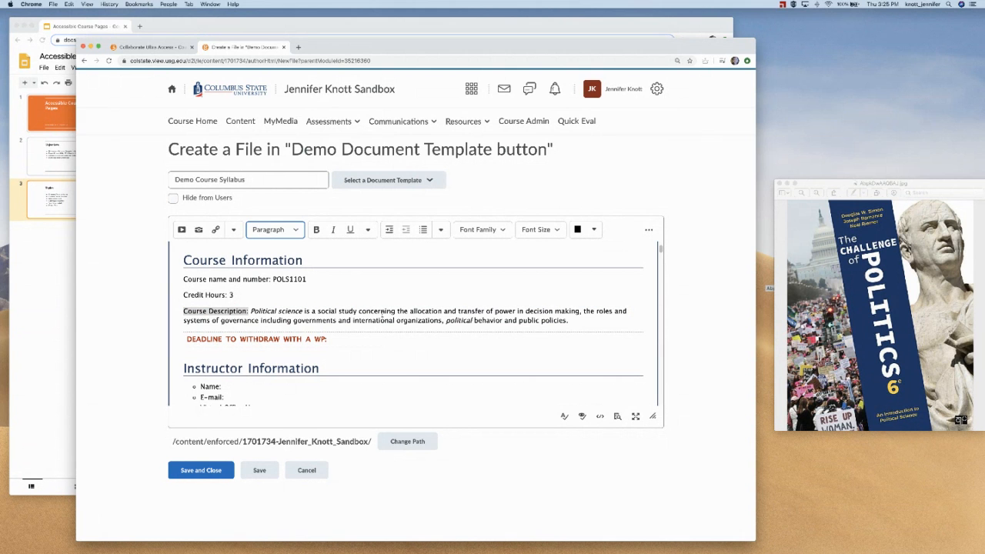
Check the Topics slide again and examine the storage path shown below the syllabus editor
{"action": "left_click", "coordinate": [41, 300]}
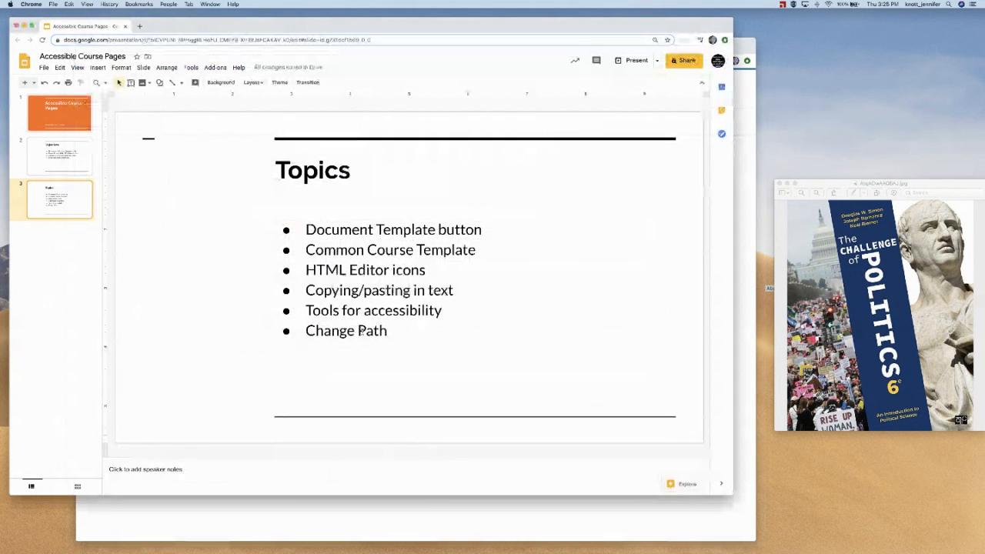
{"action": "left_click", "coordinate": [745, 324]}
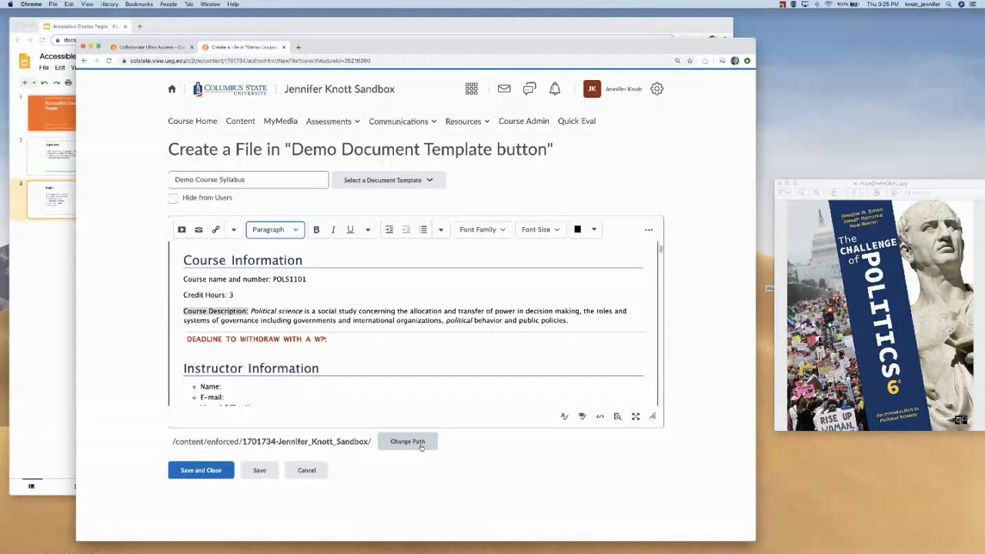
{"action": "left_click_drag", "start_coordinate": [371, 441], "coordinate": [171, 441]}
{"action": "left_click", "coordinate": [157, 441]}
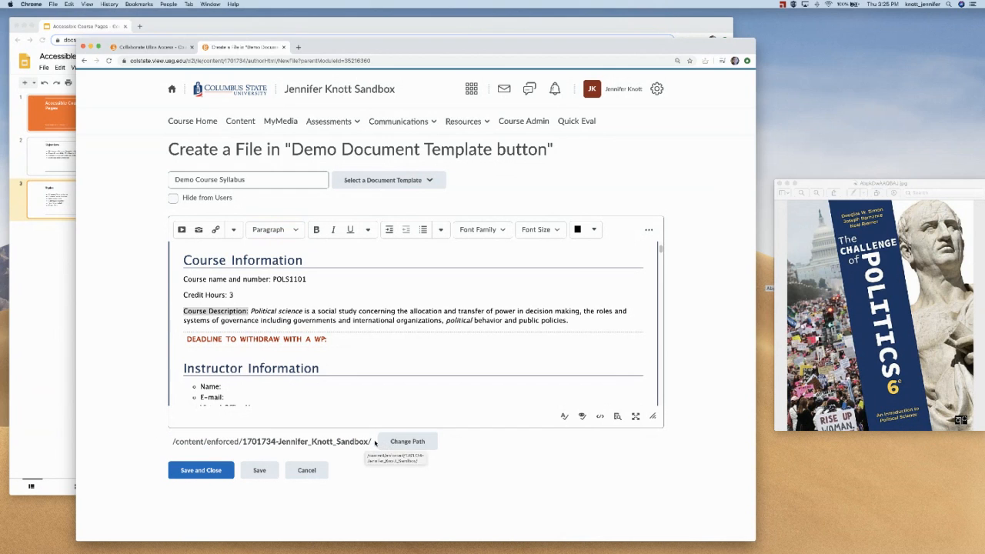
{"action": "left_click_drag", "start_coordinate": [368, 441], "coordinate": [277, 442]}
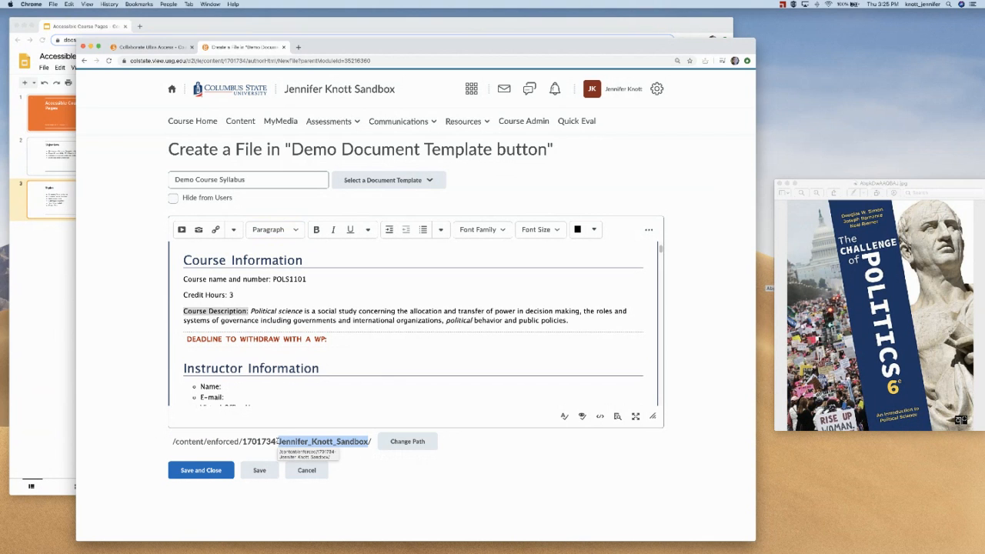
Change the syllabus file's storage path to the GettingStarted folder of the sandbox and check the new path
{"action": "left_click", "coordinate": [413, 444]}
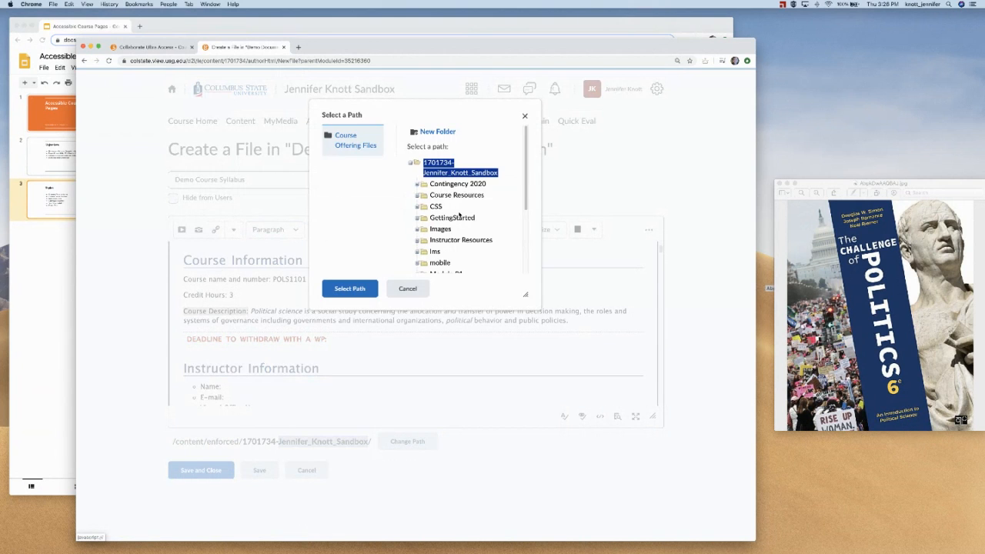
{"action": "left_click_drag", "start_coordinate": [525, 170], "coordinate": [524, 187]}
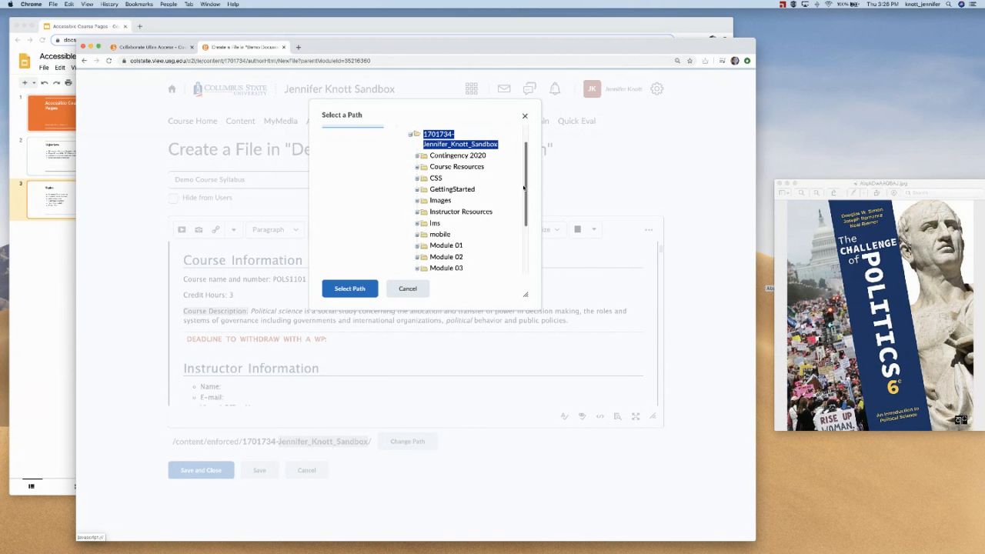
{"action": "scroll", "coordinate": [526, 182], "scroll_direction": "down", "scroll_amount": 1}
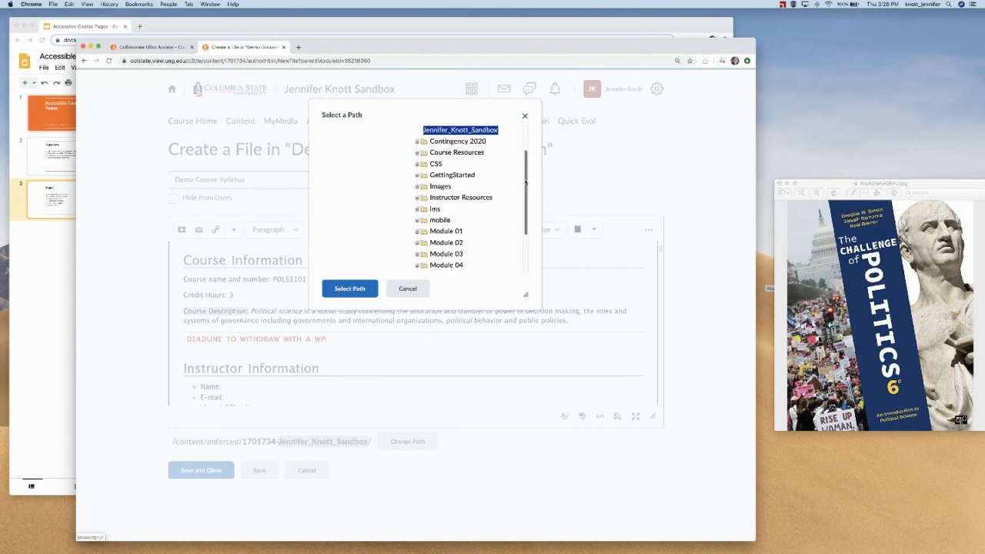
{"action": "scroll", "coordinate": [525, 182], "scroll_direction": "down", "scroll_amount": 1}
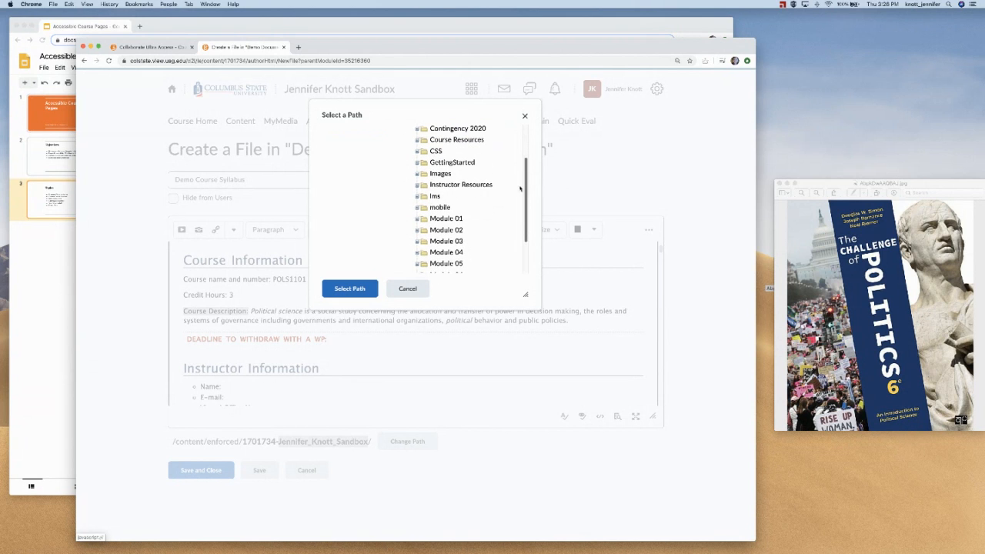
{"action": "left_click", "coordinate": [455, 162]}
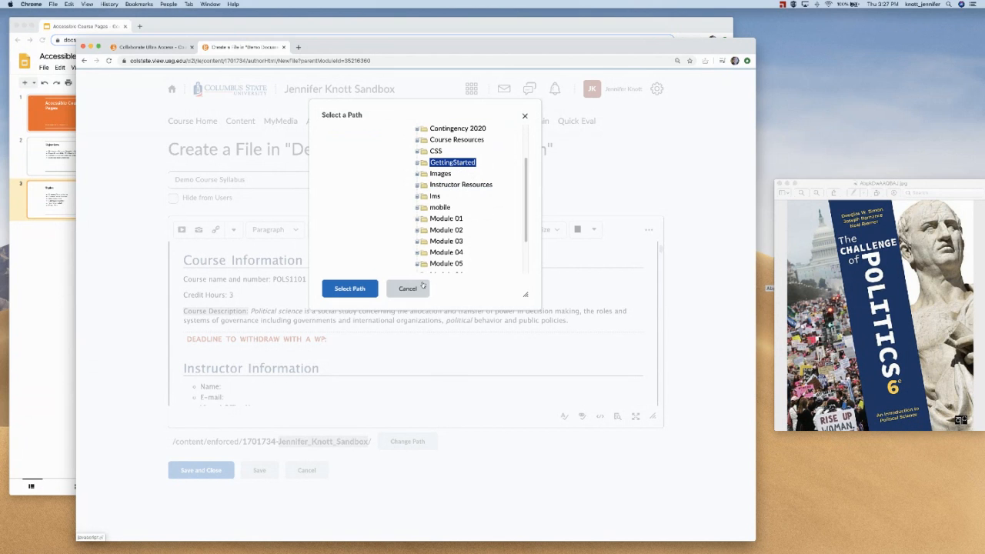
{"action": "left_click", "coordinate": [365, 290]}
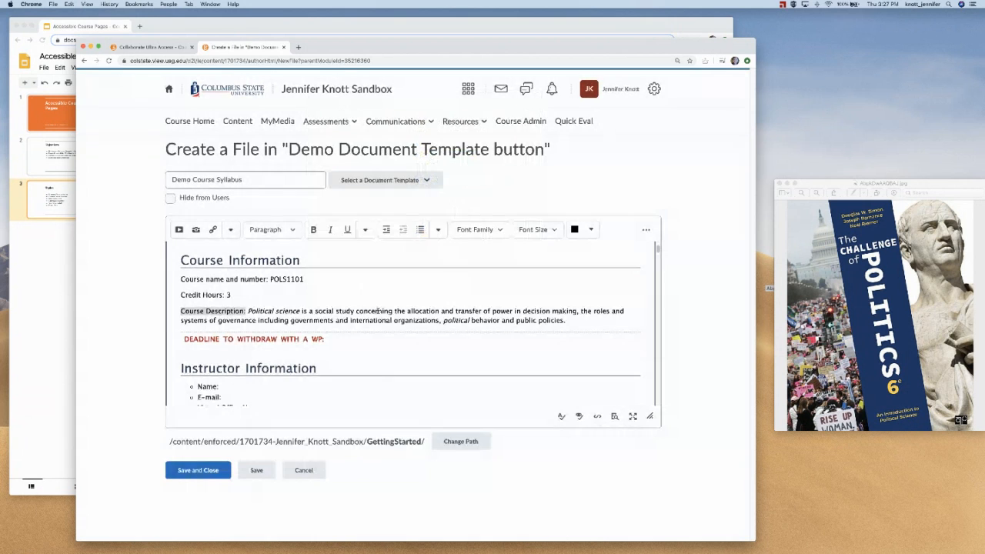
{"action": "left_click_drag", "start_coordinate": [426, 441], "coordinate": [362, 442]}
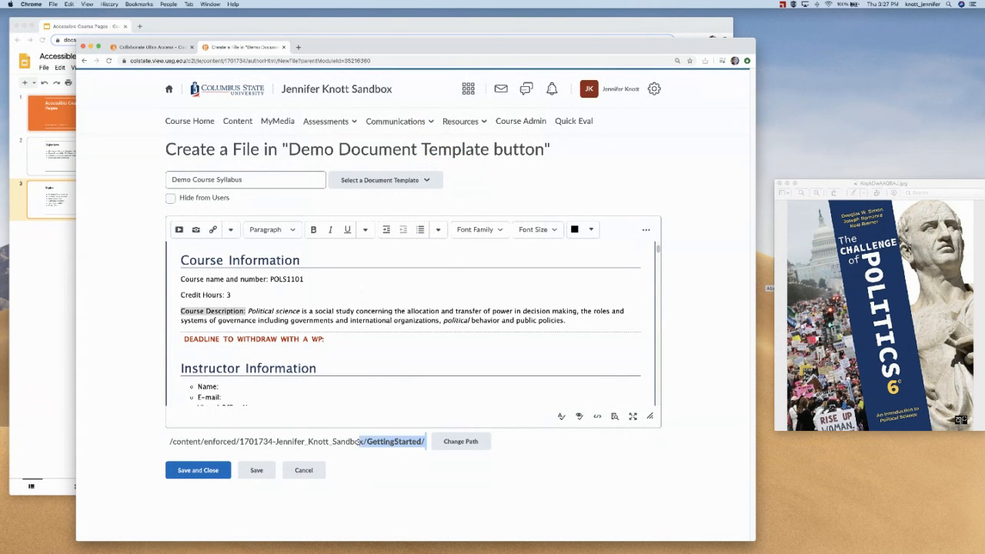
Look over the available document templates without applying one, and save and close the Demo Course Syllabus file
{"action": "left_click", "coordinate": [390, 484]}
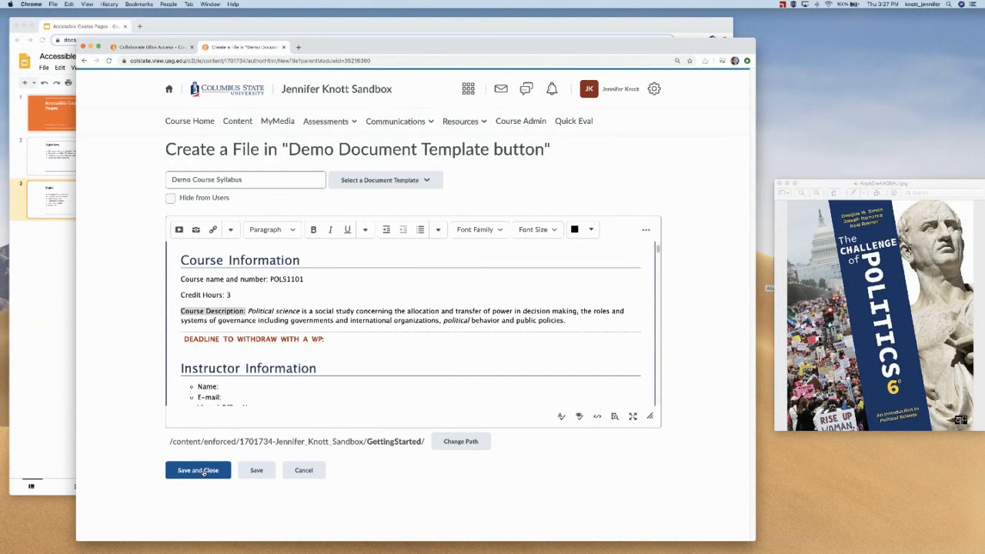
{"action": "left_click", "coordinate": [400, 182]}
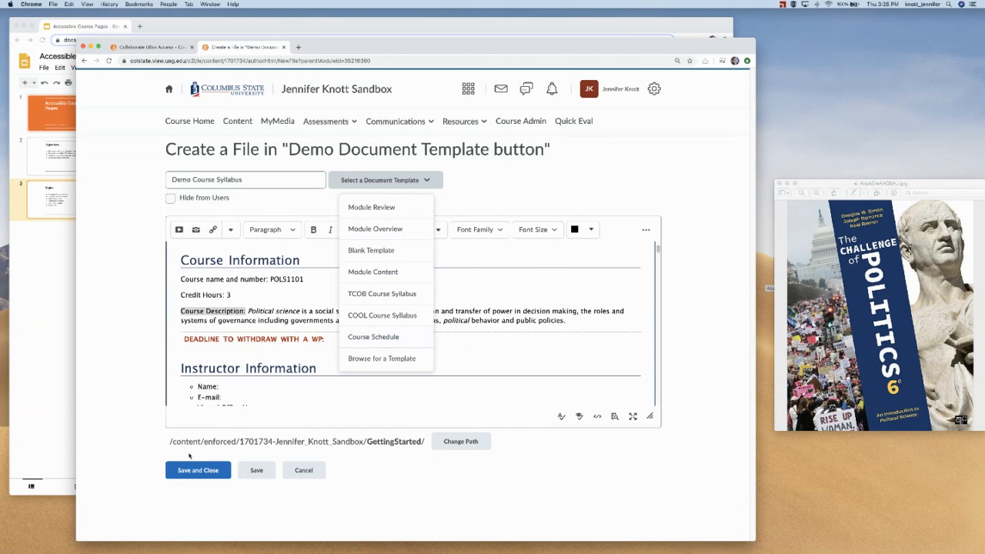
{"action": "left_click", "coordinate": [154, 454]}
{"action": "left_click", "coordinate": [180, 472]}
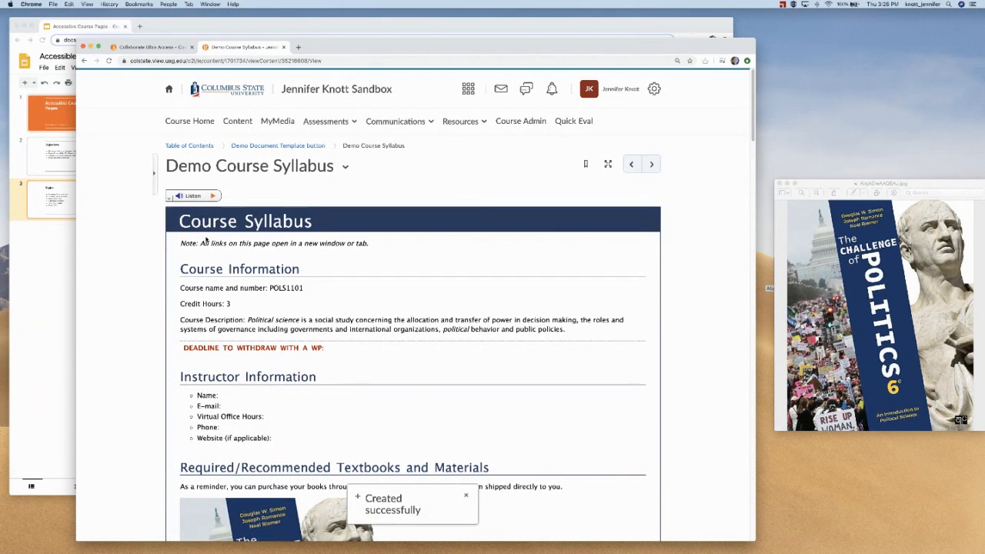
Check the syllabus topic's editing options and review the published page's cover image, links, numbered outcomes list and grading tables
{"action": "left_click", "coordinate": [346, 168]}
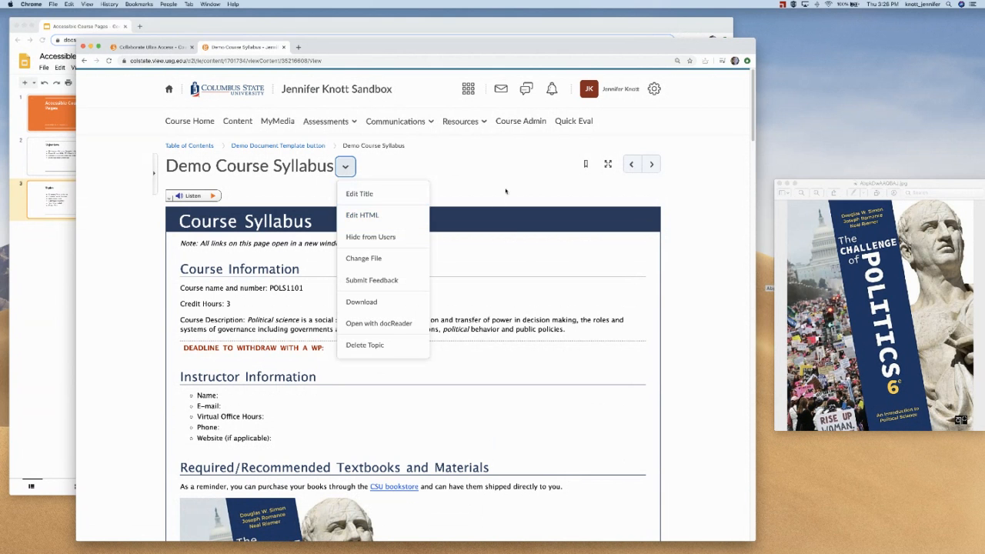
{"action": "left_click", "coordinate": [352, 217]}
{"action": "scroll", "coordinate": [481, 204], "scroll_direction": "down", "scroll_amount": 5}
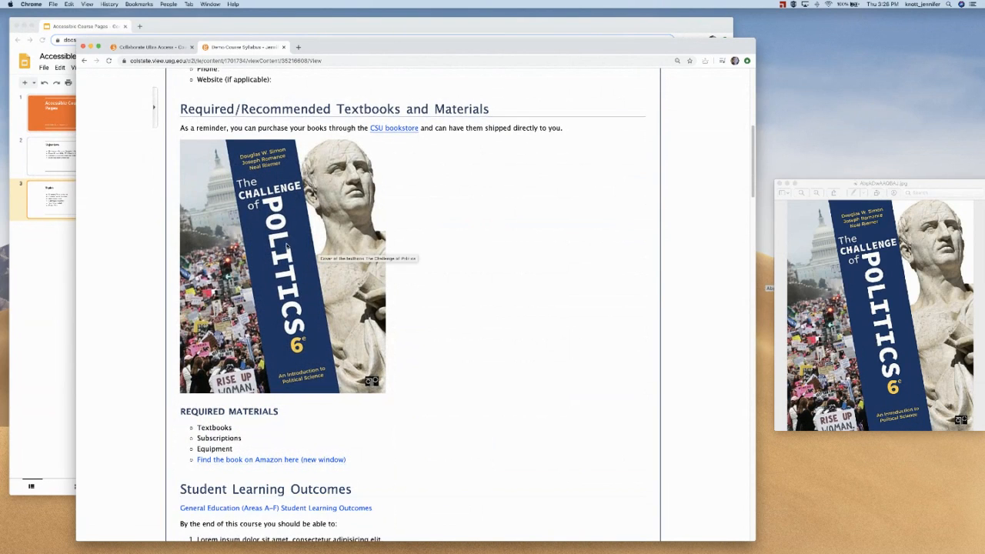
{"action": "scroll", "coordinate": [286, 244], "scroll_direction": "down", "scroll_amount": 4}
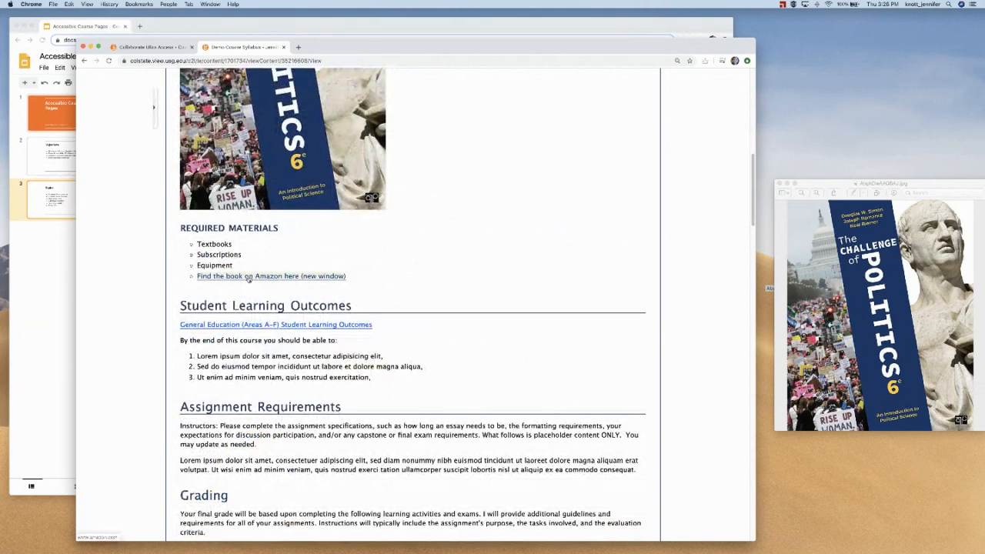
{"action": "scroll", "coordinate": [248, 279], "scroll_direction": "down", "scroll_amount": 2}
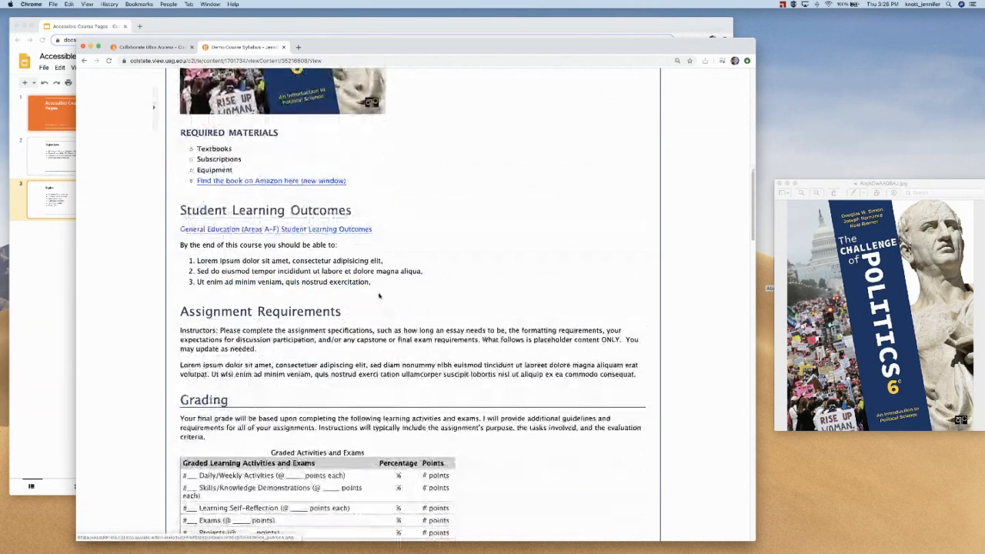
{"action": "left_click_drag", "start_coordinate": [372, 283], "coordinate": [163, 266]}
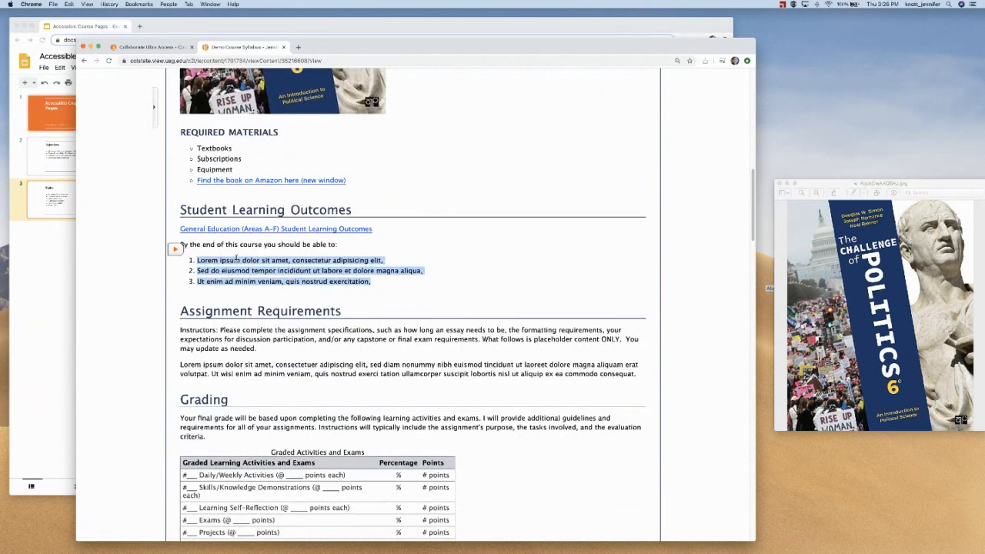
{"action": "scroll", "coordinate": [252, 259], "scroll_direction": "down", "scroll_amount": 1}
{"action": "scroll", "coordinate": [252, 259], "scroll_direction": "down", "scroll_amount": 4}
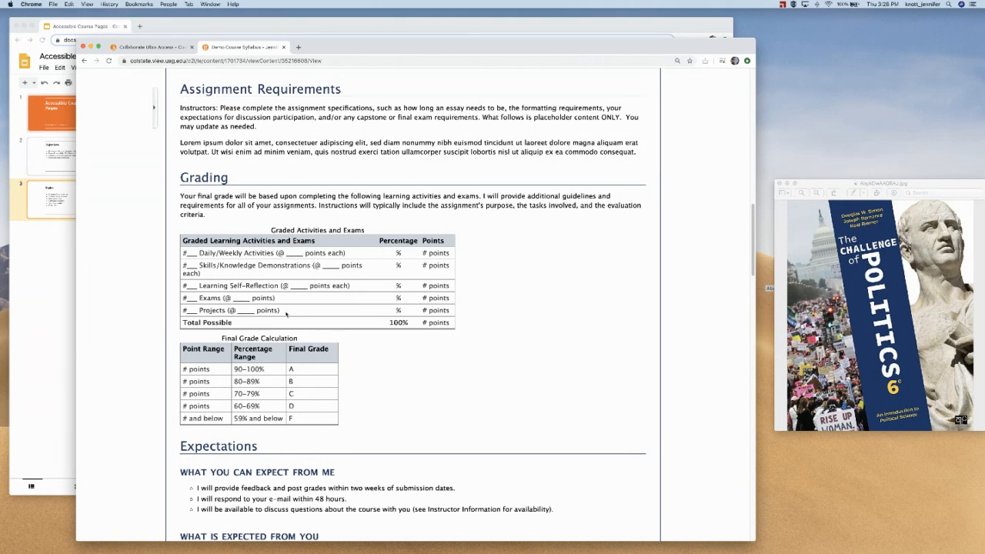
{"action": "left_click_drag", "start_coordinate": [285, 311], "coordinate": [181, 310]}
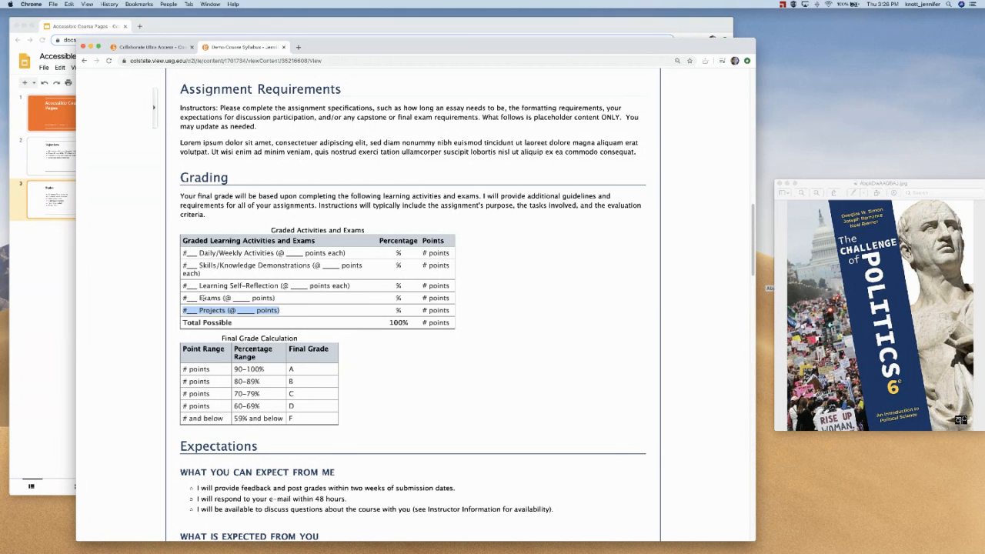
{"action": "left_click", "coordinate": [288, 312]}
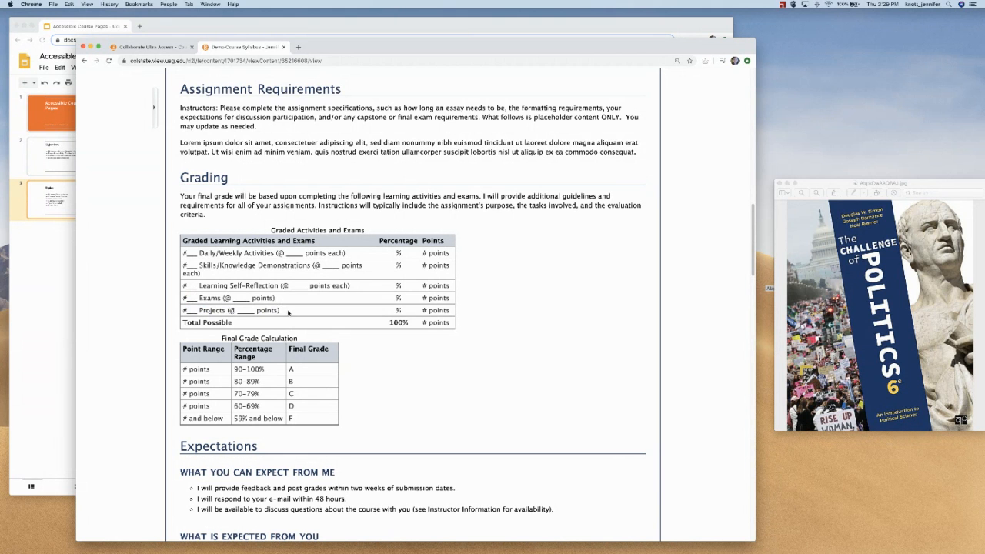
Review the headings, lists and links from Expectations down to Technical Requirements, and return to the start of the syllabus
{"action": "scroll", "coordinate": [288, 312], "scroll_direction": "down", "scroll_amount": 5}
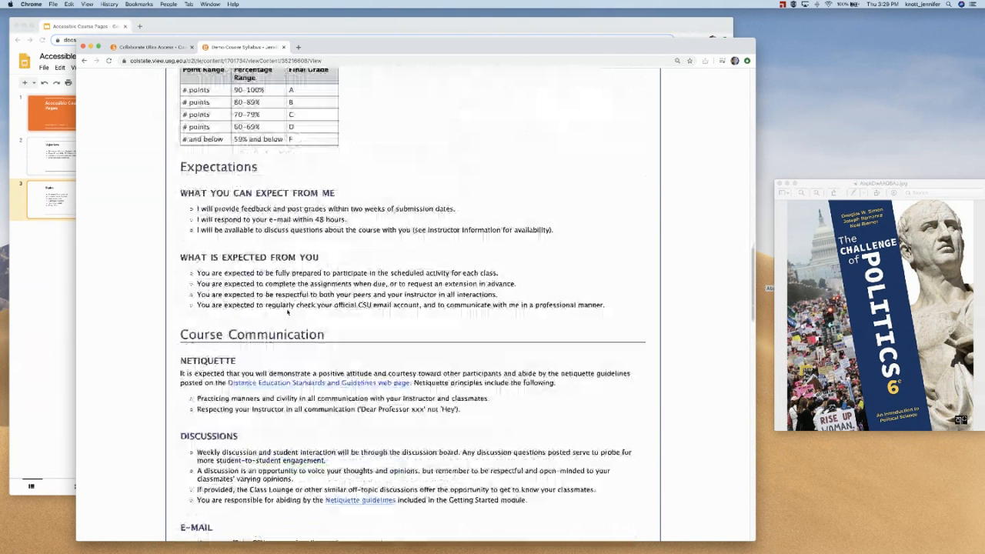
{"action": "scroll", "coordinate": [288, 312], "scroll_direction": "down", "scroll_amount": 8}
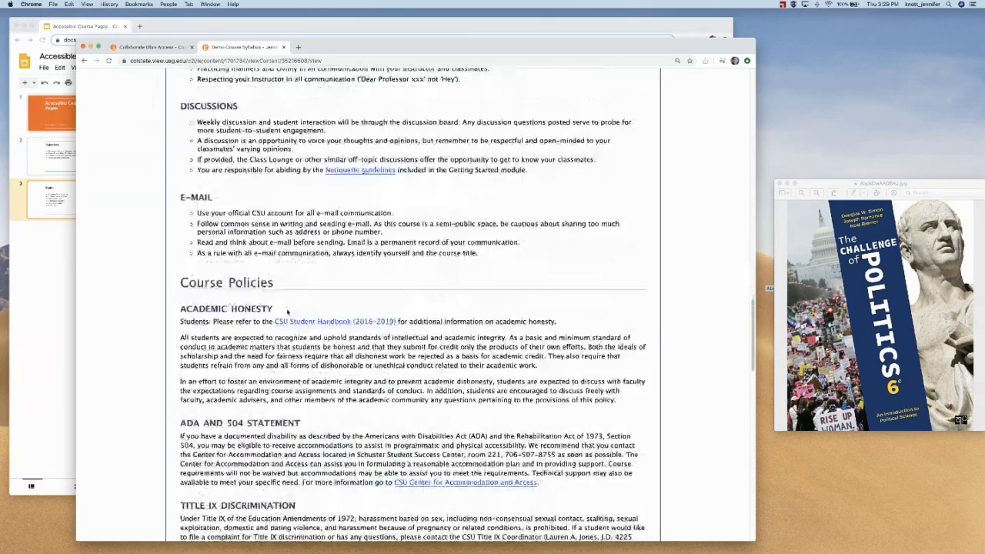
{"action": "scroll", "coordinate": [287, 309], "scroll_direction": "down", "scroll_amount": 1}
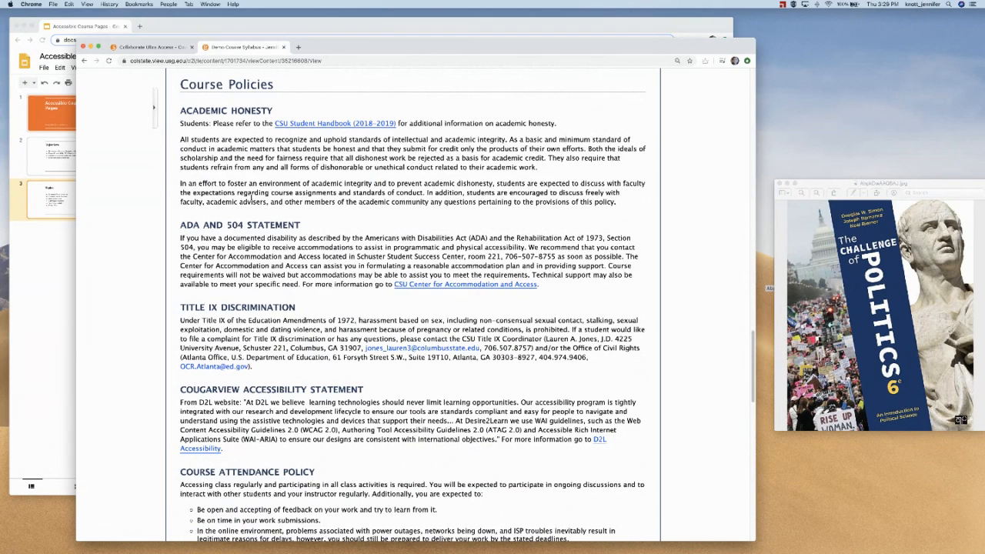
{"action": "scroll", "coordinate": [251, 197], "scroll_direction": "down", "scroll_amount": 5}
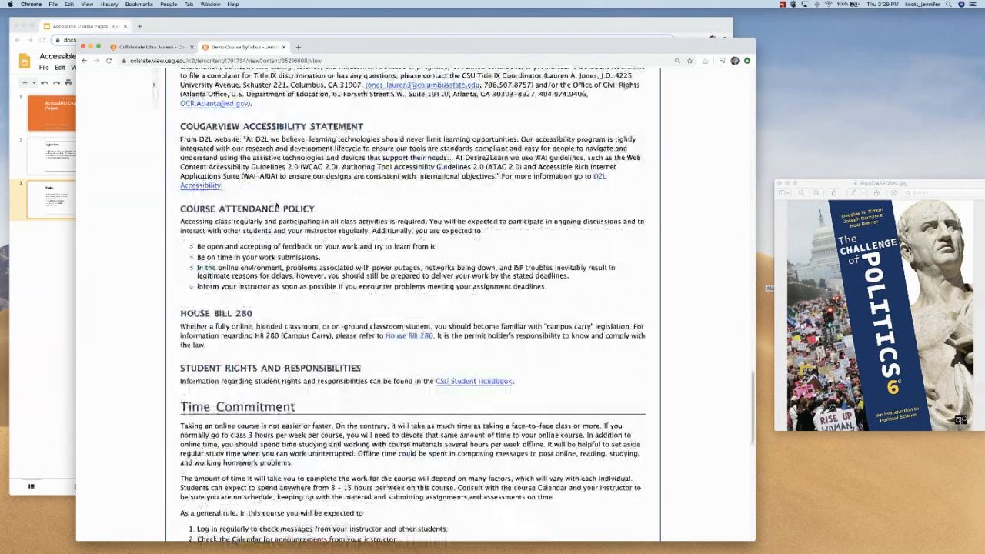
{"action": "scroll", "coordinate": [275, 204], "scroll_direction": "down", "scroll_amount": 6}
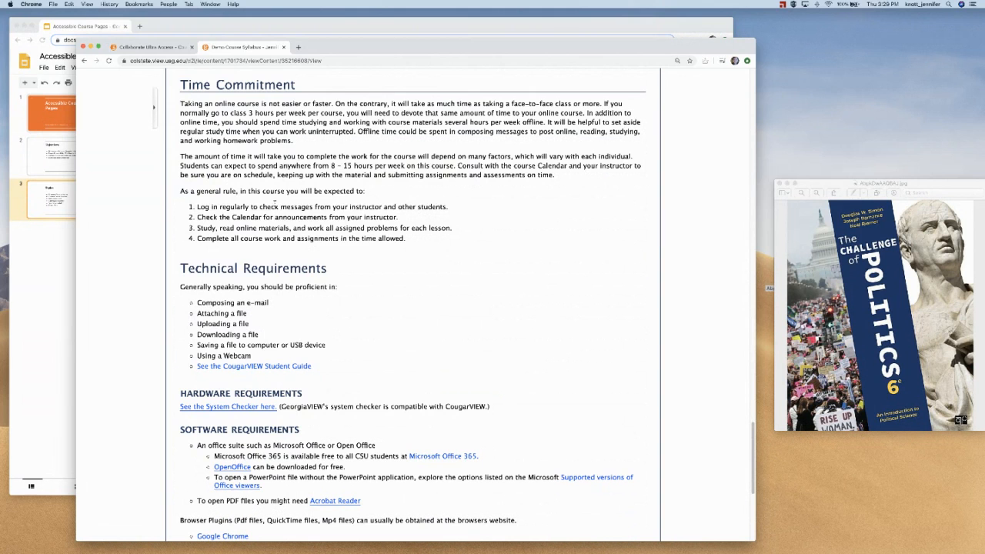
{"action": "scroll", "coordinate": [331, 217], "scroll_direction": "down", "scroll_amount": 2}
{"action": "scroll", "coordinate": [331, 217], "scroll_direction": "up", "scroll_amount": 8}
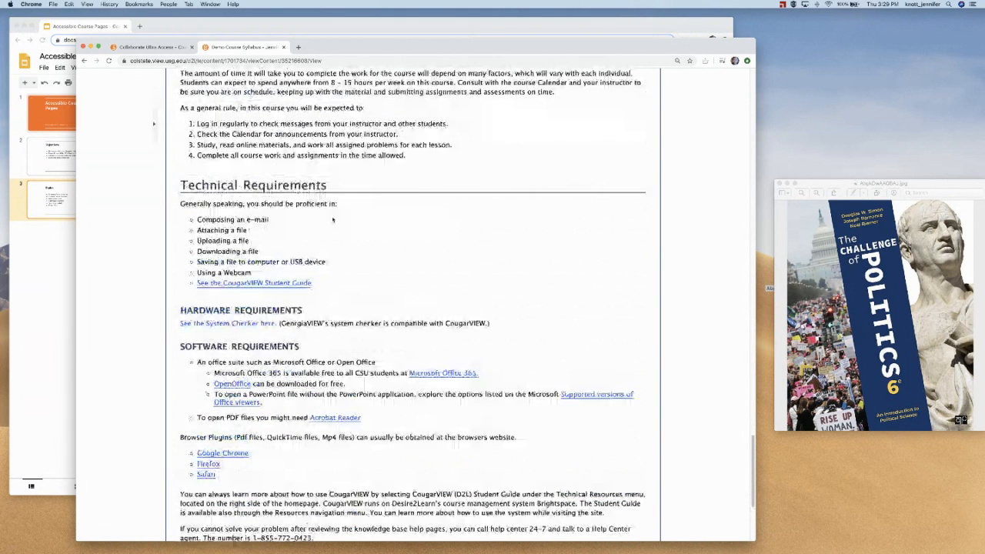
{"action": "scroll", "coordinate": [332, 219], "scroll_direction": "up", "scroll_amount": 10}
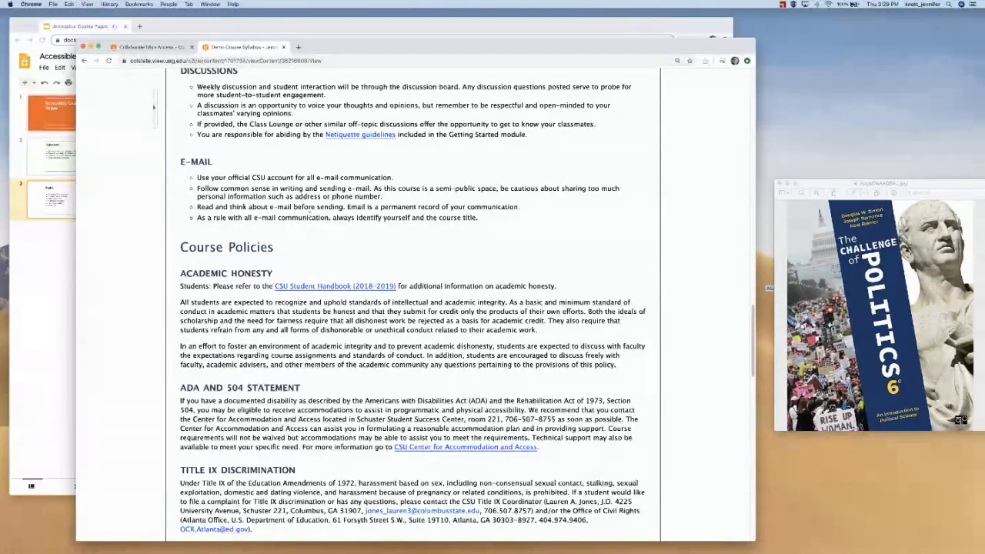
{"action": "scroll", "coordinate": [311, 218], "scroll_direction": "up", "scroll_amount": 2}
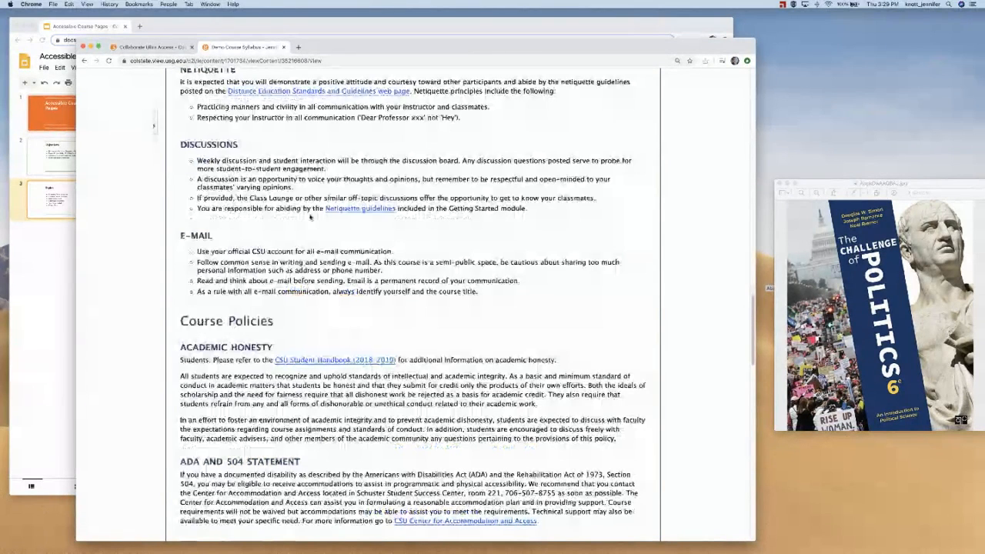
{"action": "scroll", "coordinate": [310, 217], "scroll_direction": "up", "scroll_amount": 5}
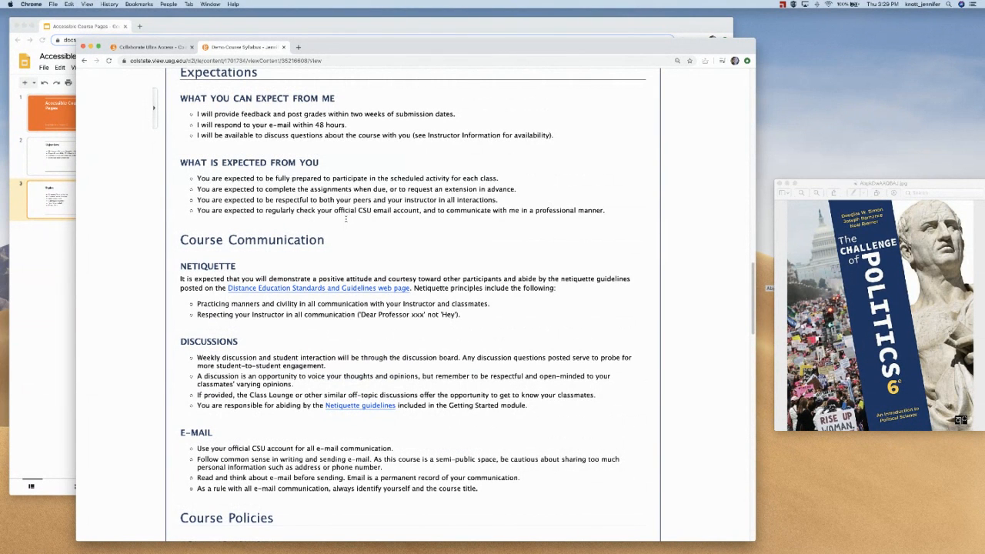
{"action": "scroll", "coordinate": [345, 220], "scroll_direction": "up", "scroll_amount": 15}
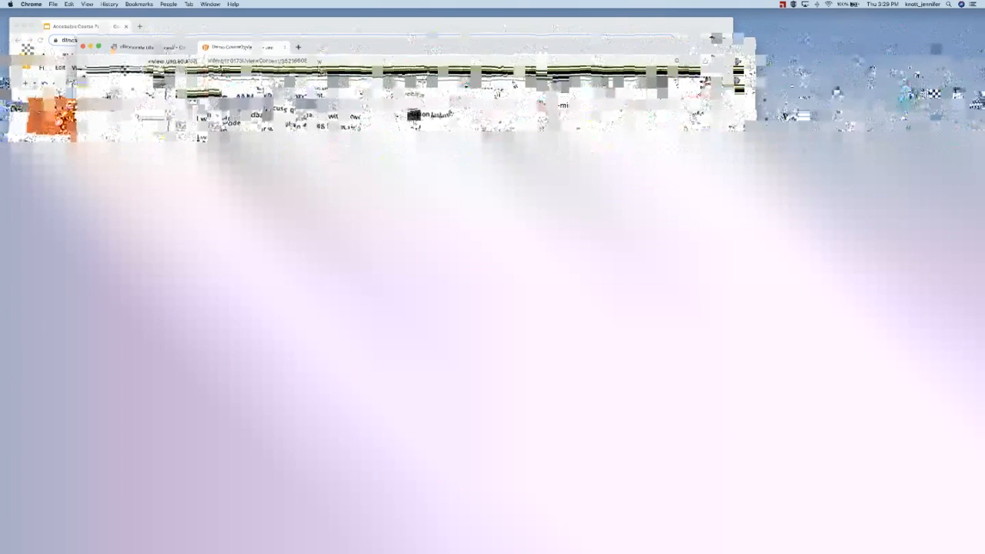
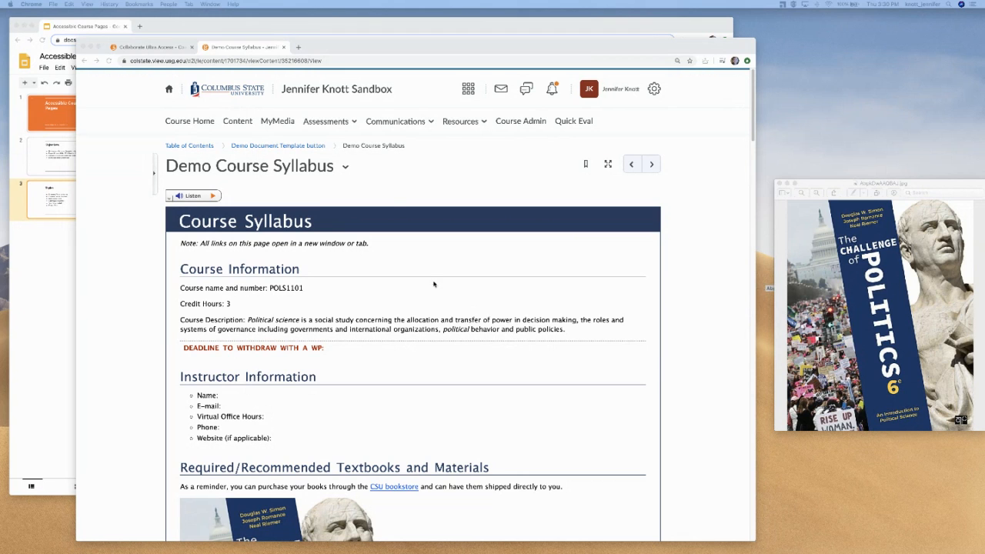
Open the Demo Course Syllabus topic for HTML editing
{"action": "left_click", "coordinate": [348, 170]}
{"action": "left_click", "coordinate": [346, 169]}
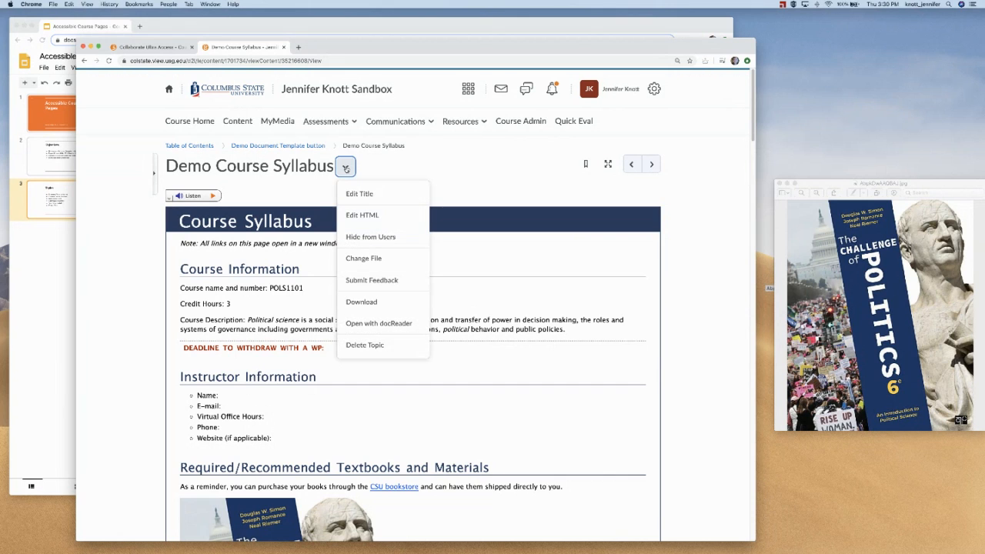
{"action": "left_click", "coordinate": [353, 216]}
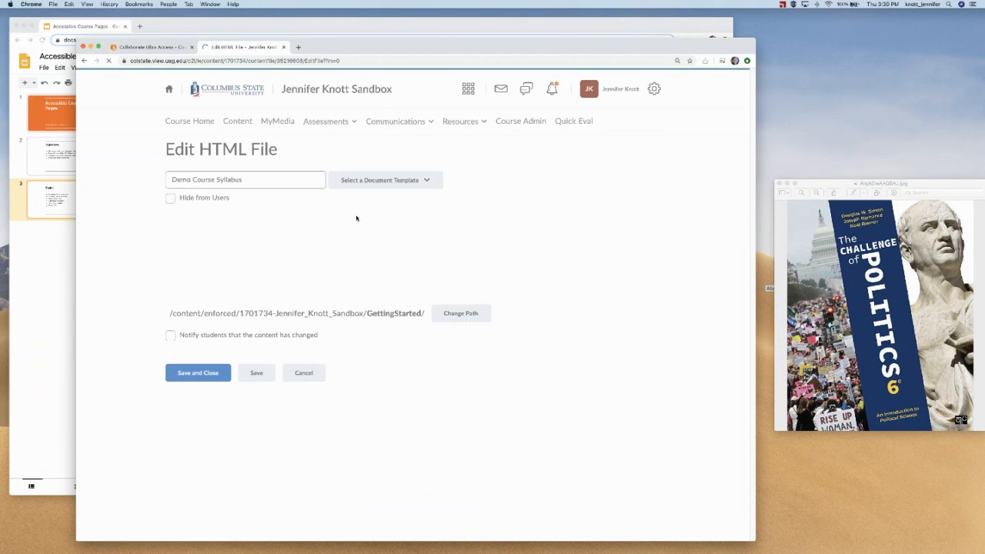
Look through the syllabus content in the editor, run the accessibility check on it and close the report
{"action": "scroll", "coordinate": [472, 305], "scroll_direction": "down", "scroll_amount": 5}
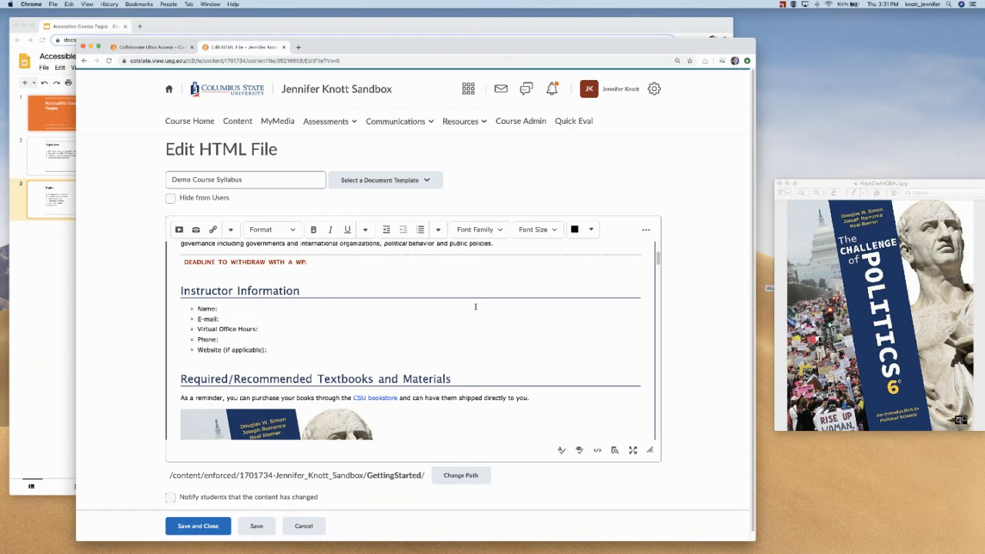
{"action": "scroll", "coordinate": [475, 306], "scroll_direction": "down", "scroll_amount": 1}
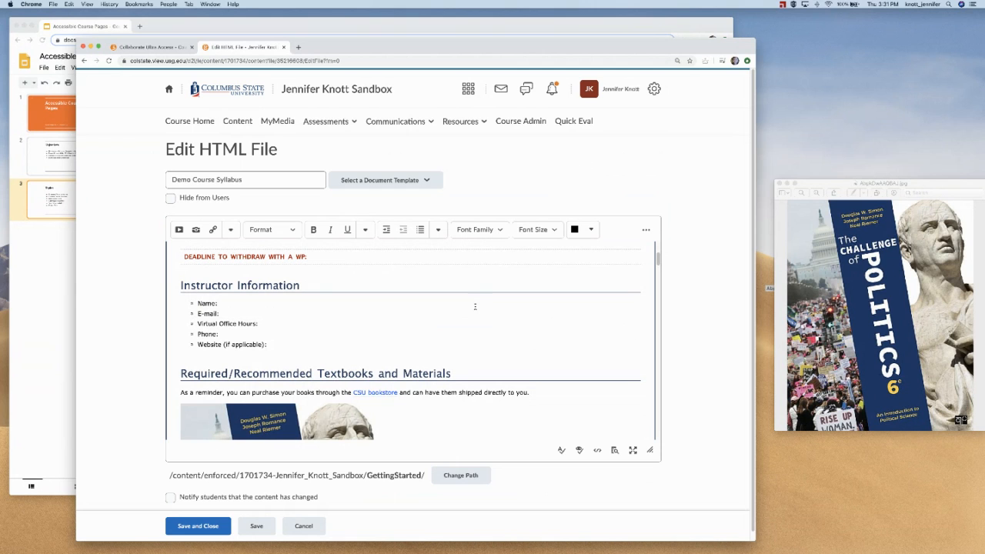
{"action": "scroll", "coordinate": [539, 308], "scroll_direction": "down", "scroll_amount": 7}
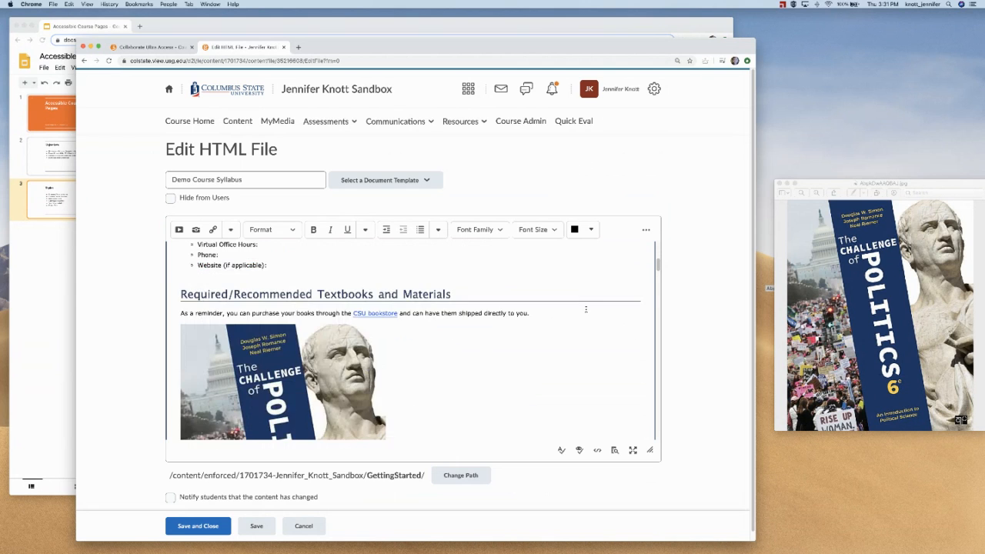
{"action": "scroll", "coordinate": [586, 309], "scroll_direction": "down", "scroll_amount": 5}
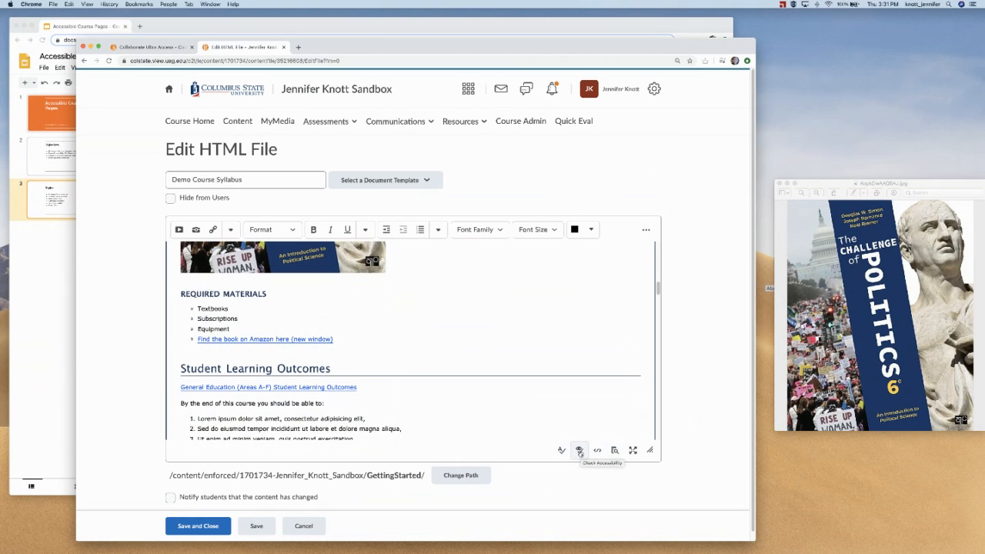
{"action": "left_click", "coordinate": [580, 452]}
{"action": "left_click", "coordinate": [580, 451]}
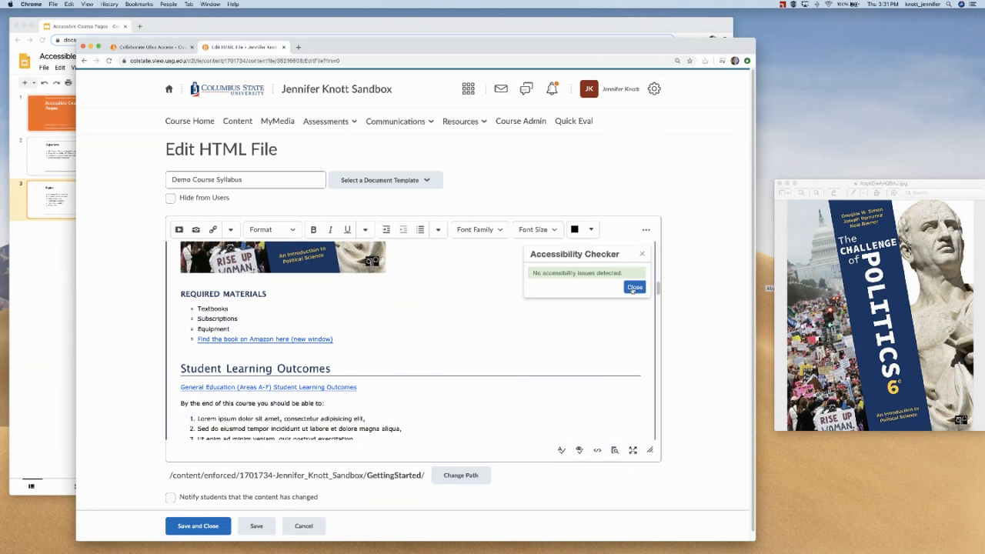
{"action": "left_click", "coordinate": [634, 287]}
Open the syllabus's HTML source, search it for "img" and select the textbook cover image's alt text
{"action": "scroll", "coordinate": [439, 331], "scroll_direction": "up", "scroll_amount": 3}
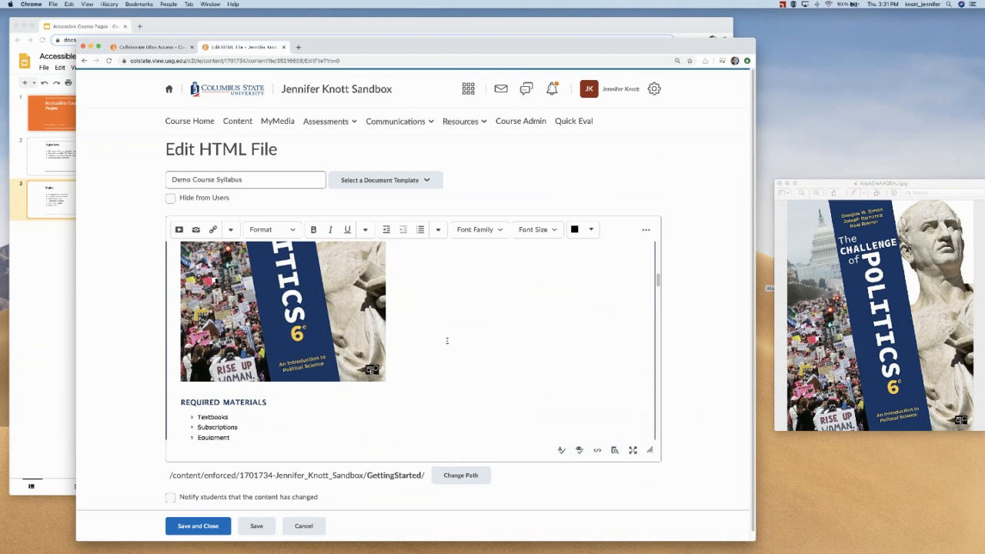
{"action": "scroll", "coordinate": [445, 340], "scroll_direction": "up", "scroll_amount": 1}
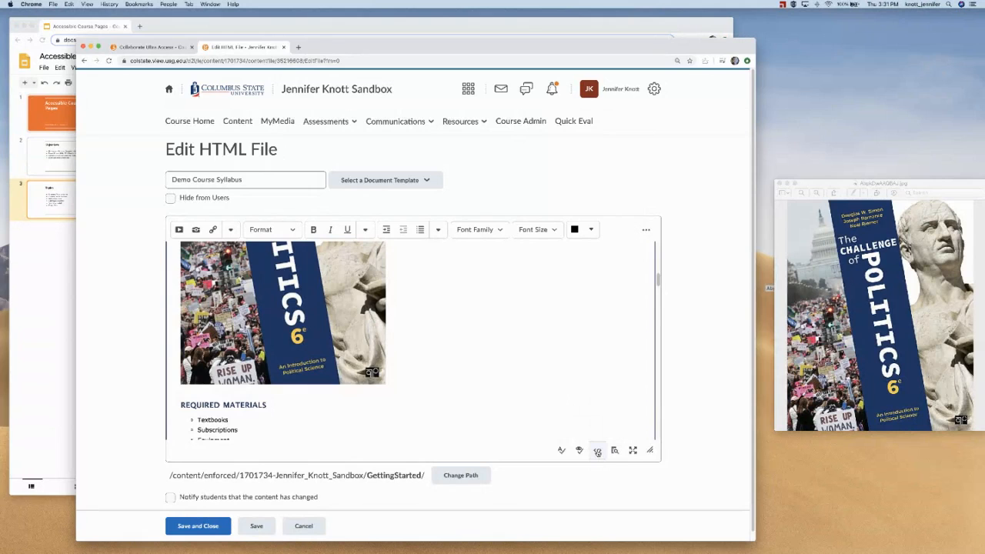
{"action": "left_click", "coordinate": [597, 452]}
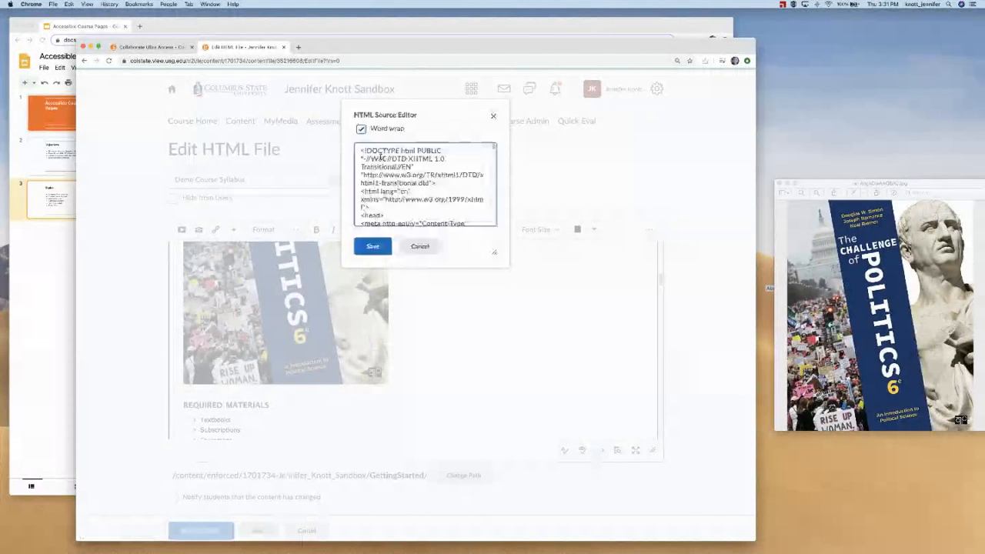
{"action": "key", "text": "super+f"}
{"action": "type", "text": "im"}
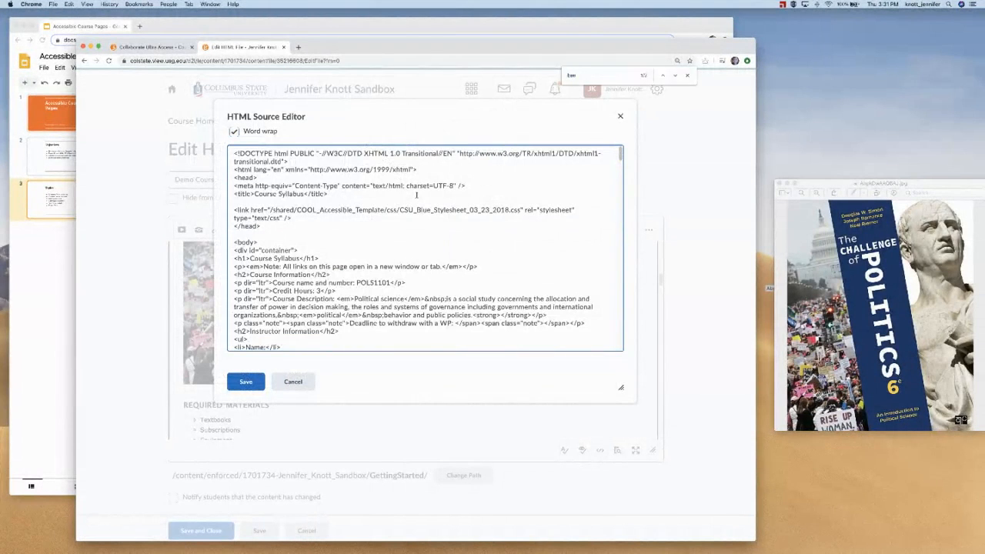
{"action": "type", "text": "g"}
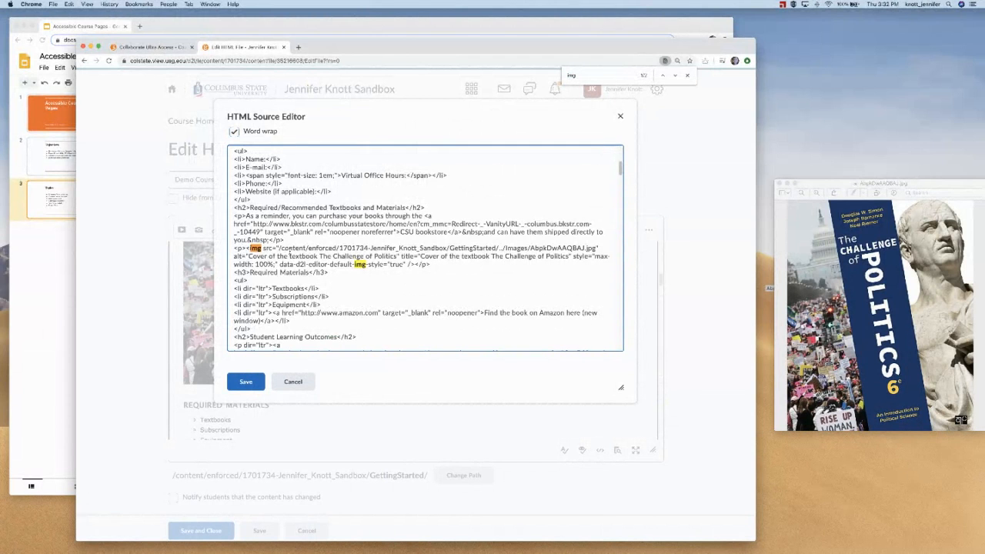
{"action": "left_click_drag", "start_coordinate": [248, 257], "coordinate": [398, 262]}
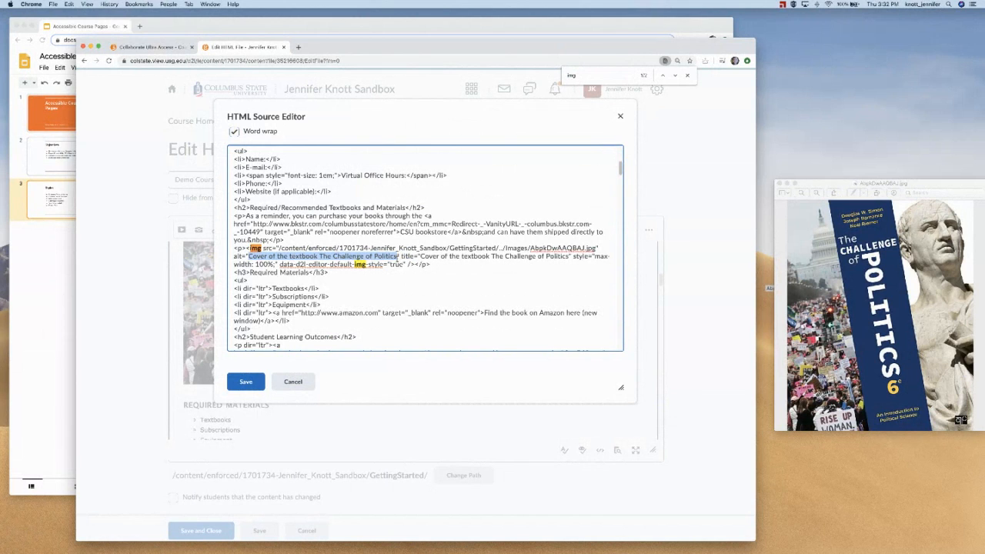
Empty the textbook cover image's alt text and delete its title attribute in the HTML source, save it and rerun the accessibility check
{"action": "key", "text": "BackSpace"}
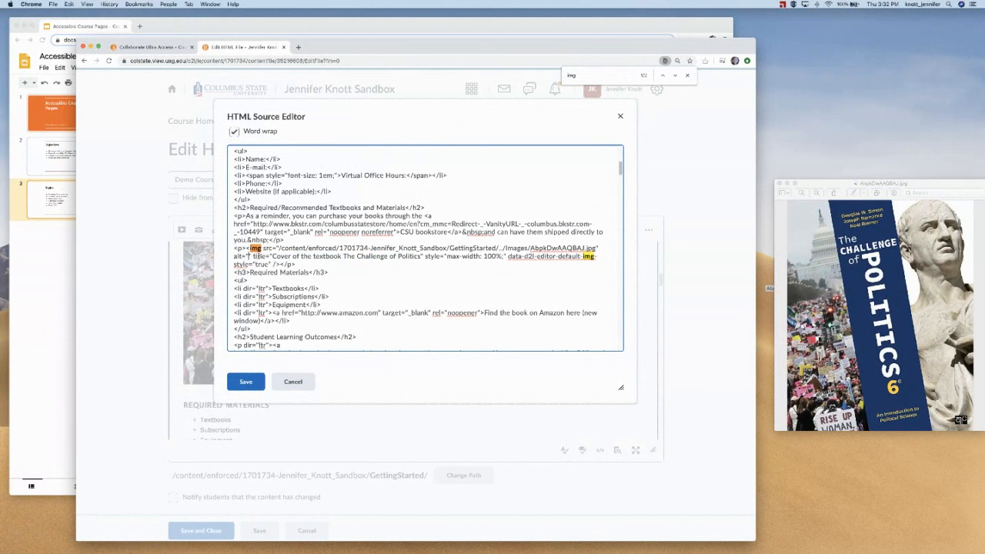
{"action": "left_click_drag", "start_coordinate": [255, 256], "coordinate": [424, 257]}
{"action": "key", "text": "super+c"}
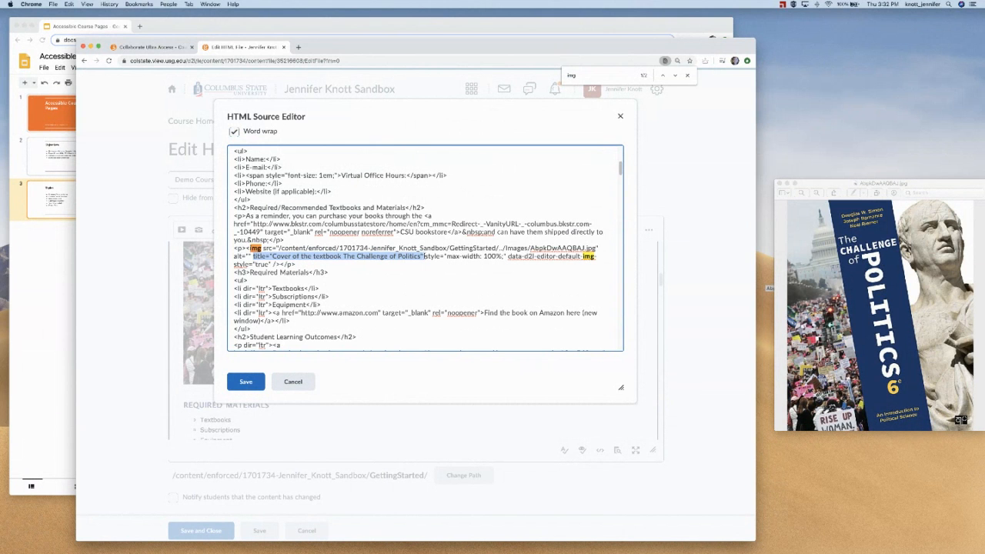
{"action": "key", "text": "BackSpace"}
{"action": "left_click", "coordinate": [246, 381]}
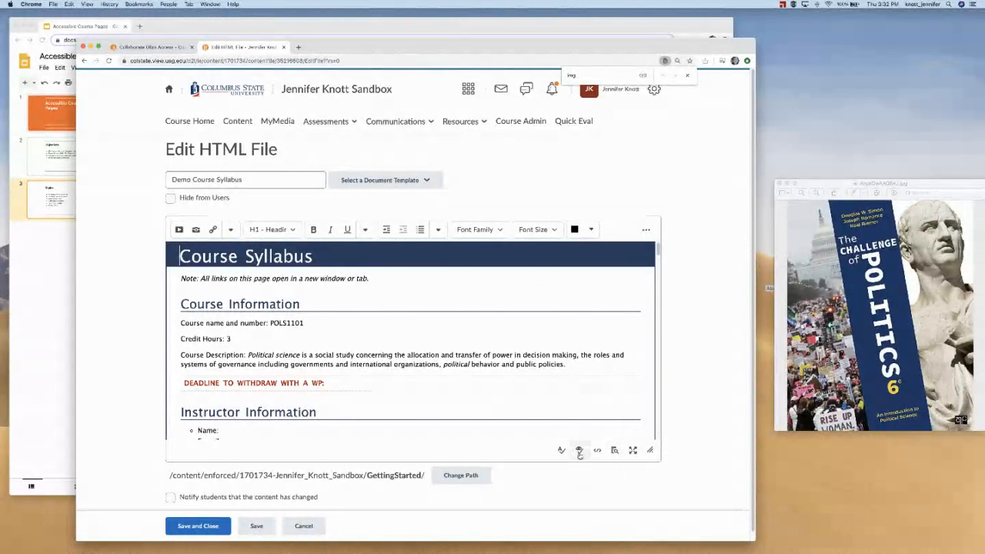
{"action": "left_click", "coordinate": [579, 452]}
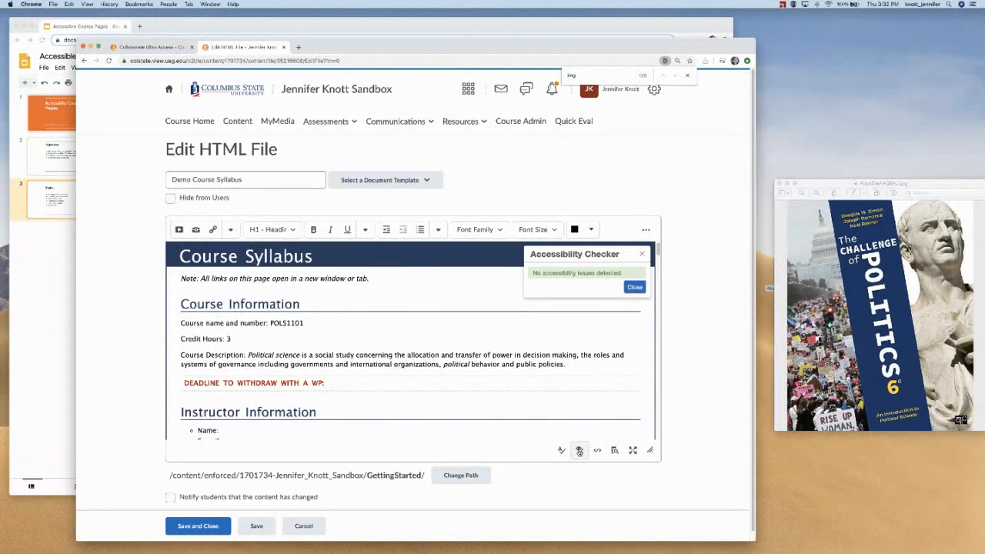
{"action": "left_click", "coordinate": [579, 452]}
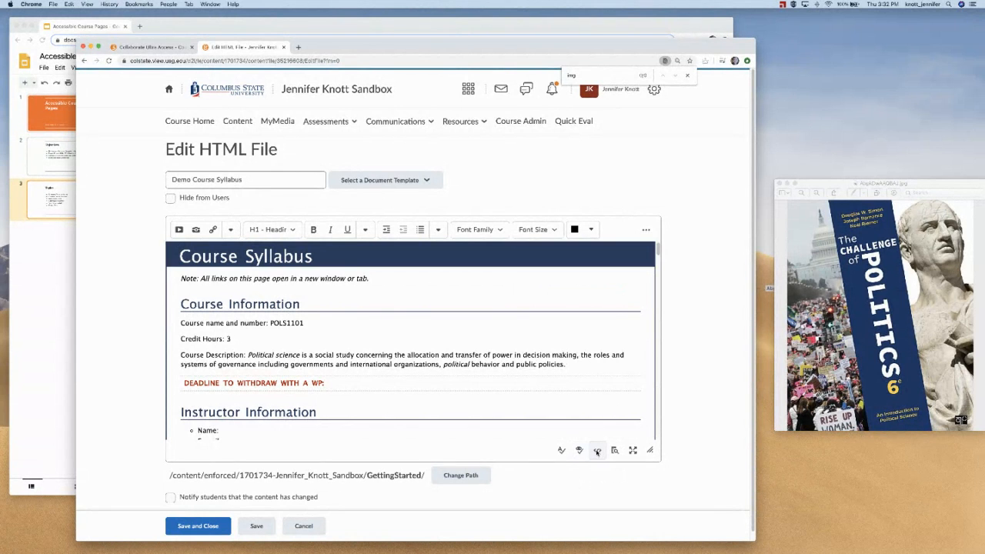
Remove the entire alt attribute from the textbook cover's img tag in the HTML source and save the source
{"action": "left_click", "coordinate": [597, 451]}
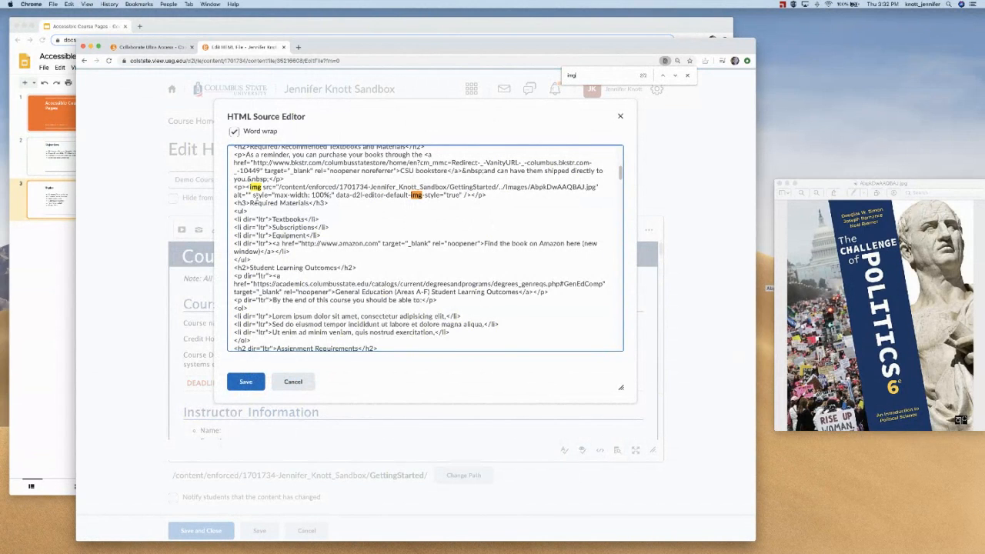
{"action": "left_click", "coordinate": [253, 196]}
{"action": "left_click_drag", "start_coordinate": [252, 195], "coordinate": [231, 196]}
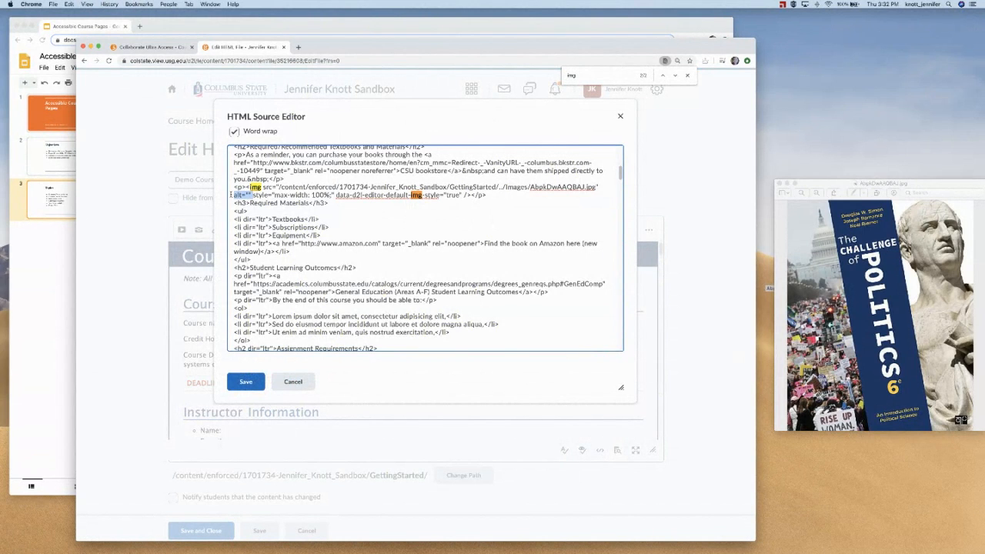
{"action": "key", "text": "BackSpace"}
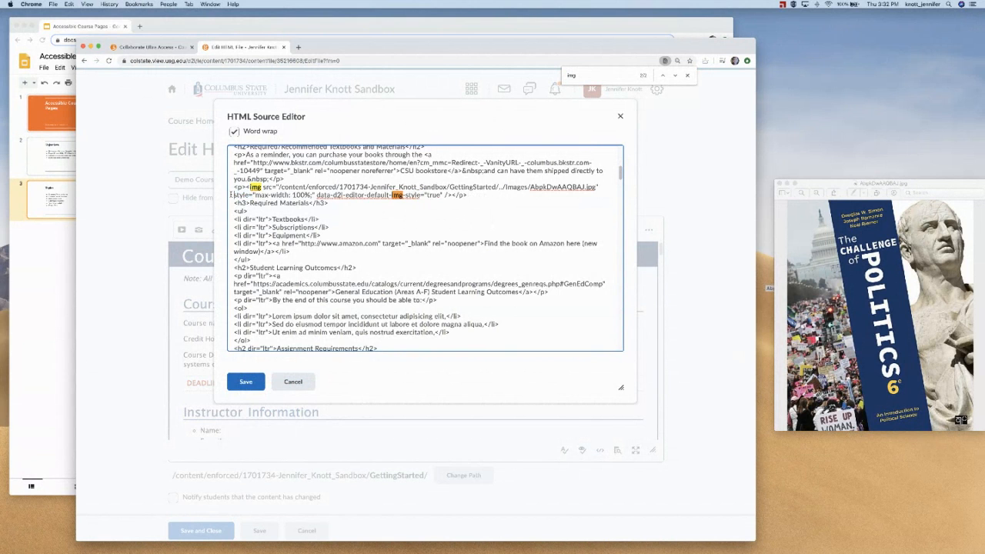
{"action": "left_click", "coordinate": [245, 382]}
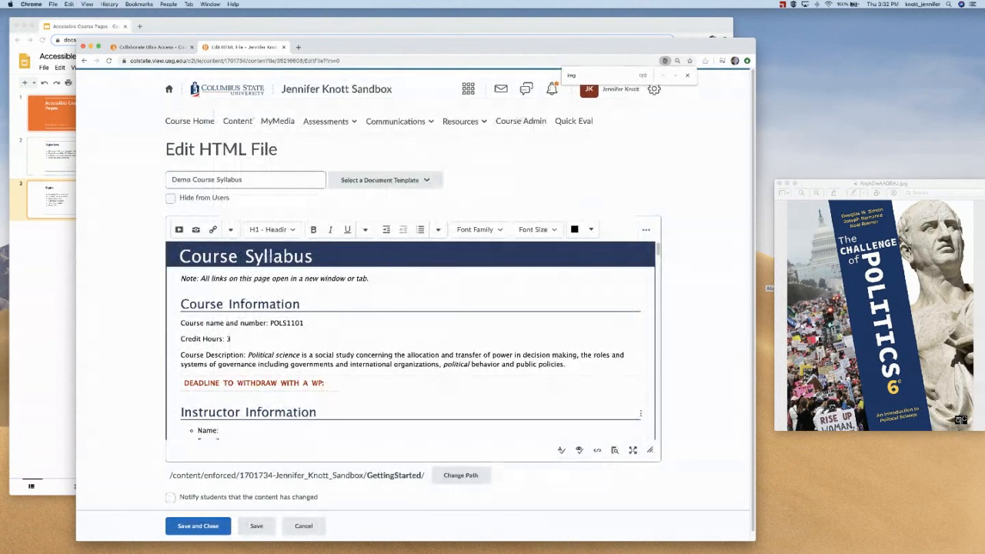
Run the accessibility check and repair the image issue with the alternative text "Cover of the textbook The Challenge of Politics", closing the report
{"action": "left_click", "coordinate": [579, 451]}
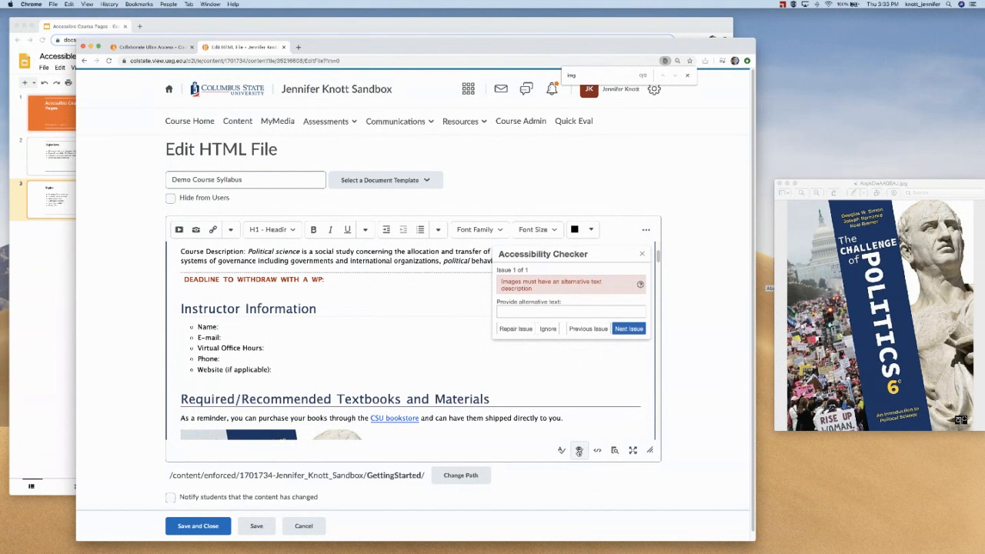
{"action": "left_click", "coordinate": [531, 311]}
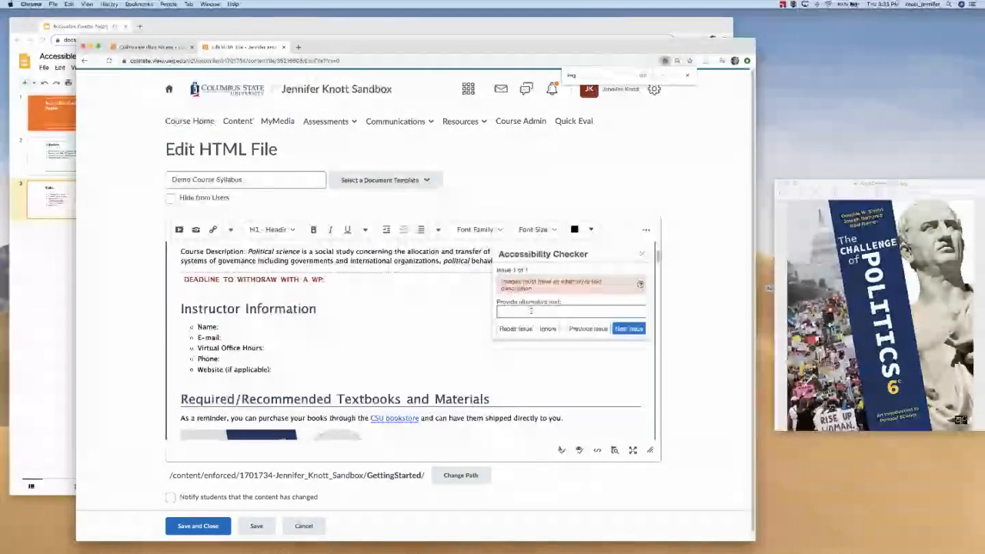
{"action": "key", "text": "super+v"}
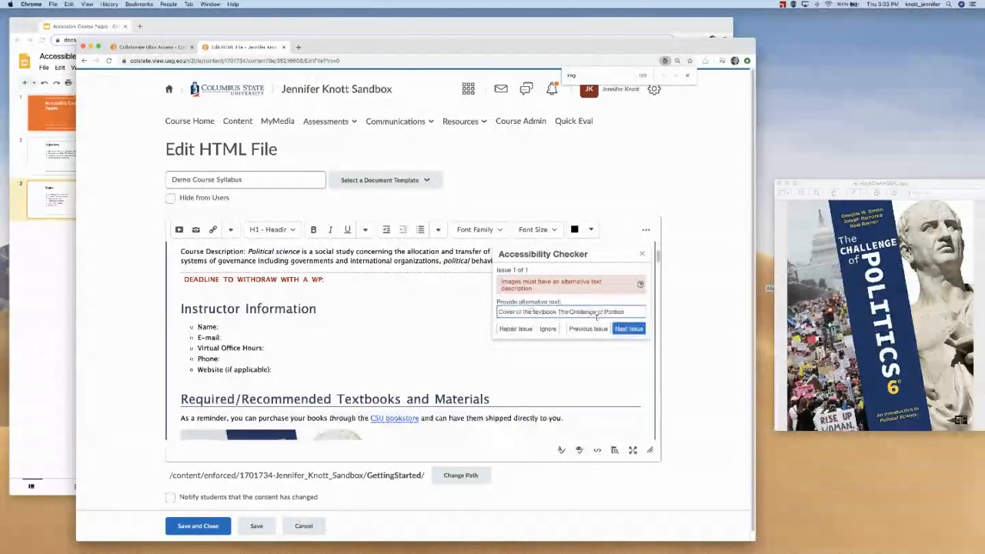
{"action": "left_click", "coordinate": [625, 329]}
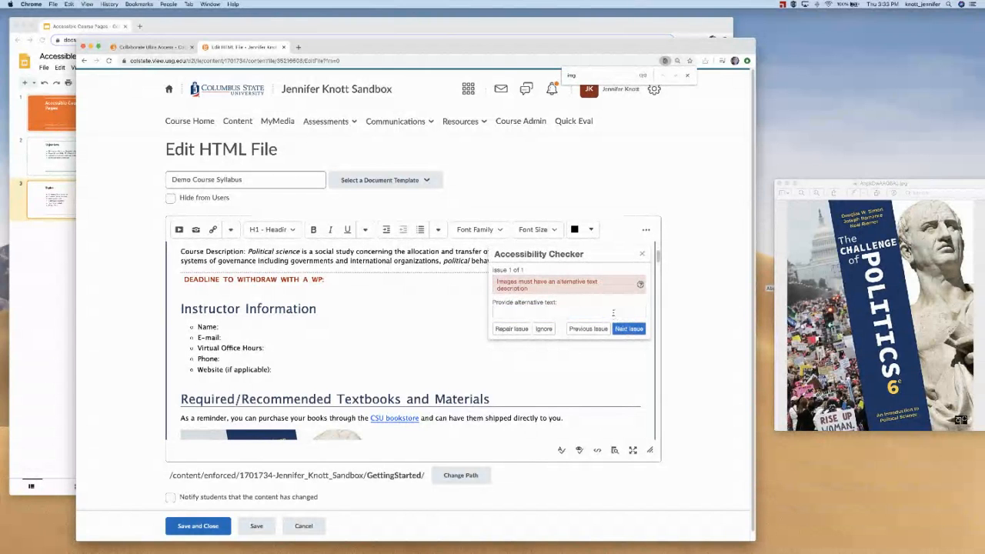
{"action": "type", "text": "Cover of the textbook The Challenge of Politics"}
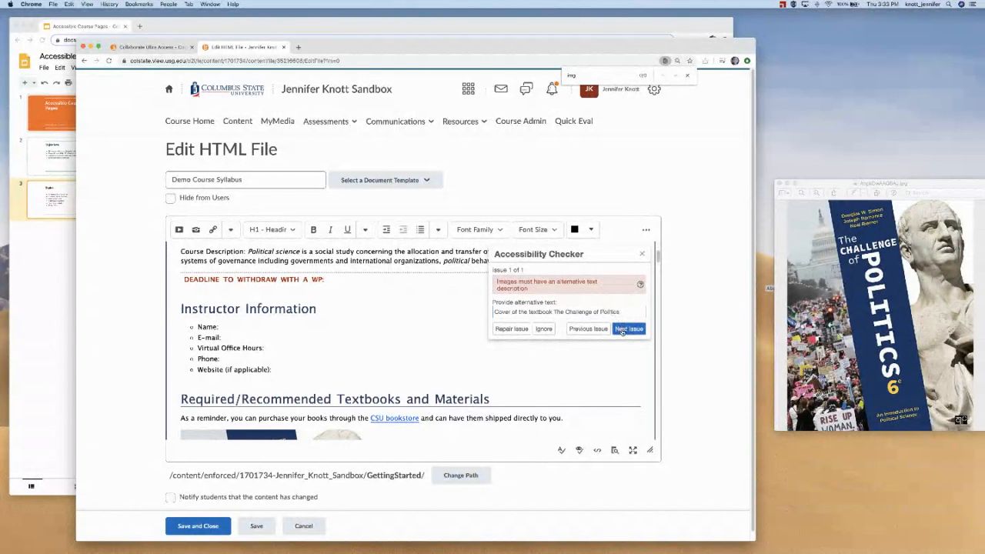
{"action": "left_click", "coordinate": [625, 329]}
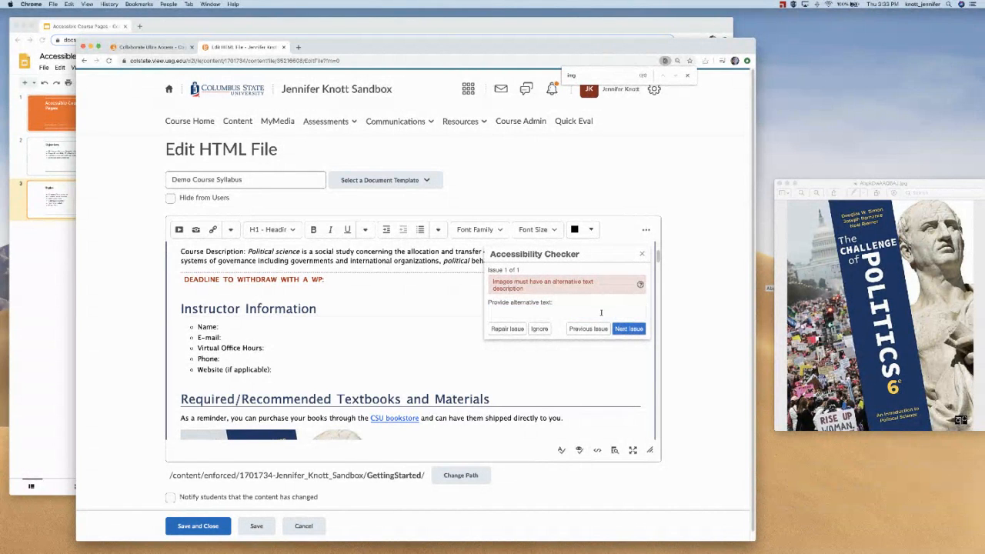
{"action": "left_click", "coordinate": [601, 313]}
{"action": "type", "text": "Cover of the textbook The Challenge of Politics"}
{"action": "left_click", "coordinate": [507, 329]}
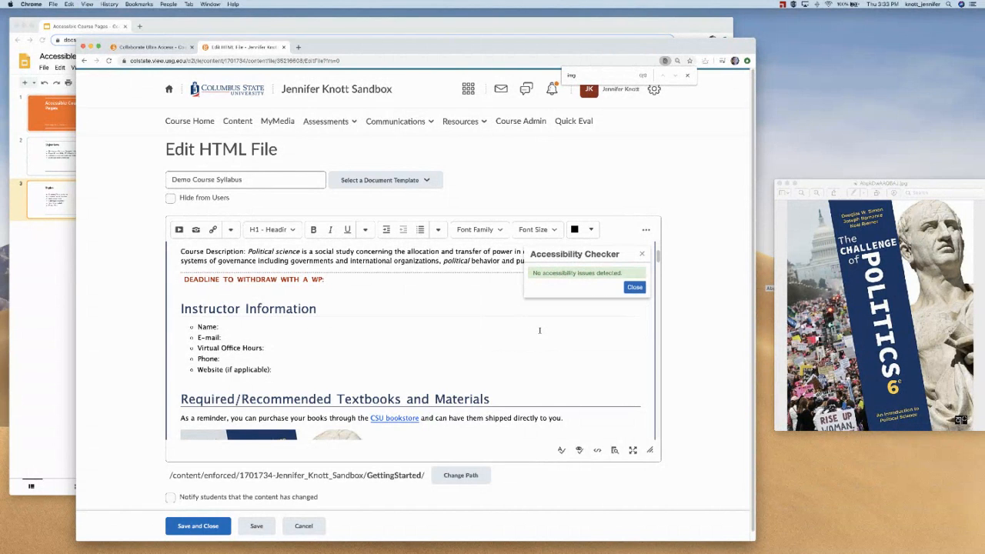
{"action": "left_click", "coordinate": [635, 288]}
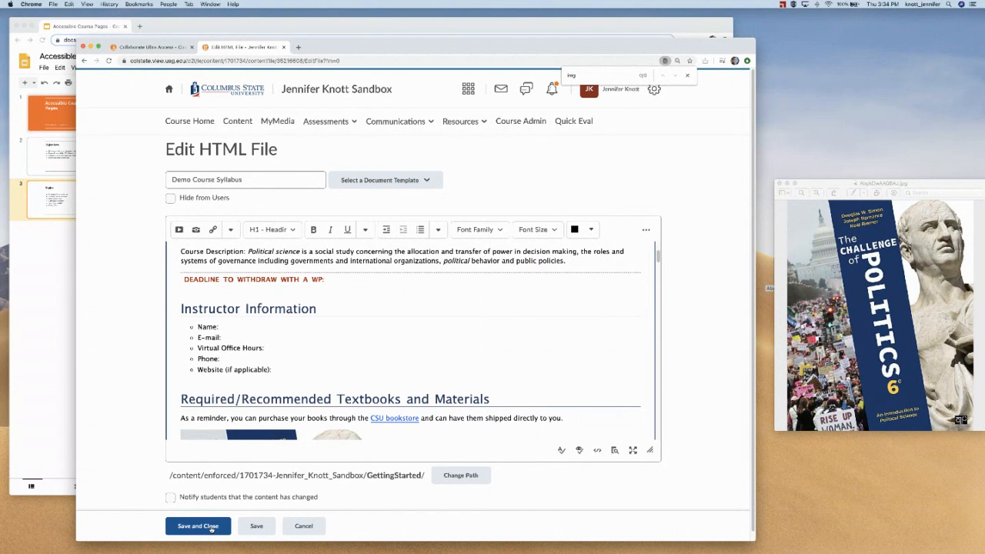
{"action": "scroll", "coordinate": [432, 401], "scroll_direction": "up", "scroll_amount": 2}
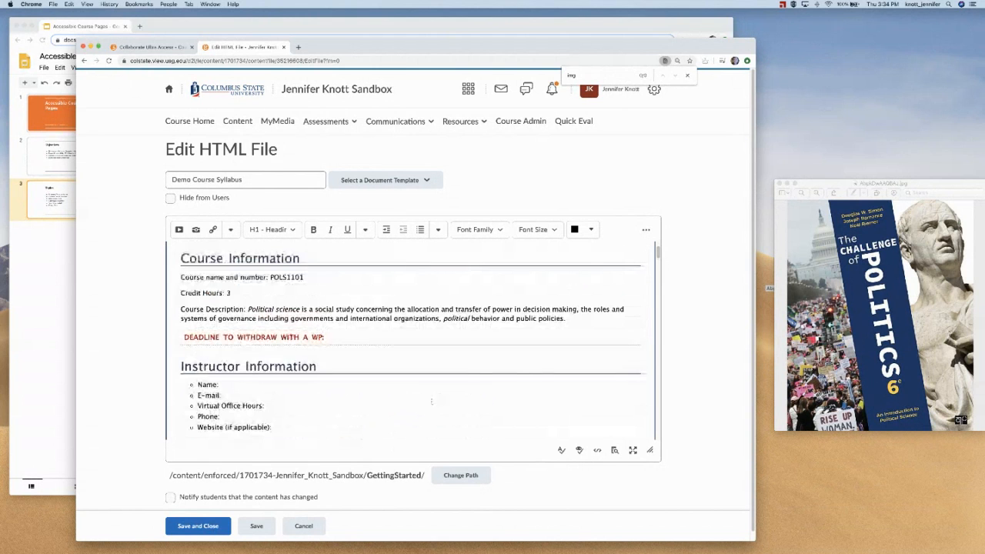
{"action": "scroll", "coordinate": [500, 362], "scroll_direction": "up", "scroll_amount": 1}
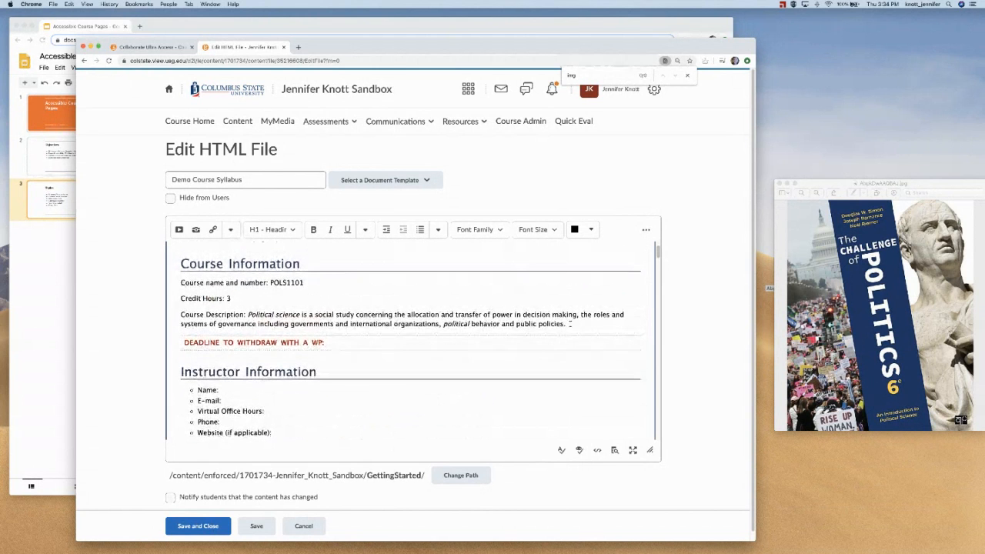
{"action": "left_click_drag", "start_coordinate": [570, 323], "coordinate": [180, 314]}
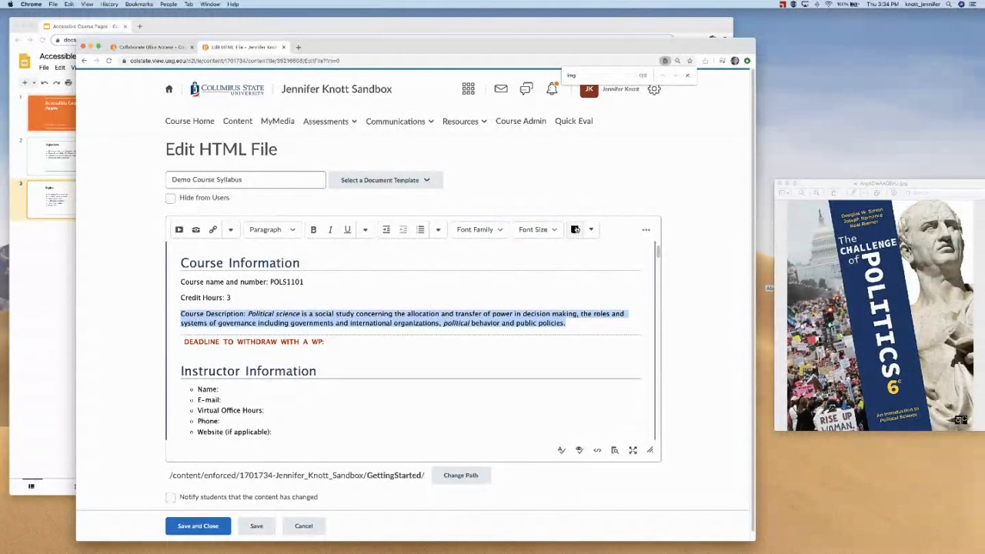
{"action": "left_click", "coordinate": [574, 230]}
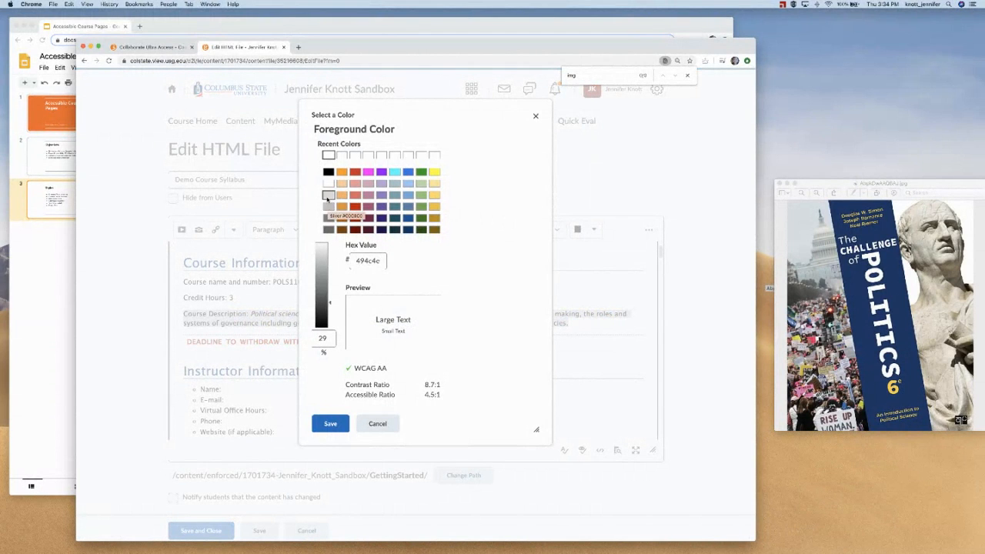
{"action": "left_click", "coordinate": [329, 194]}
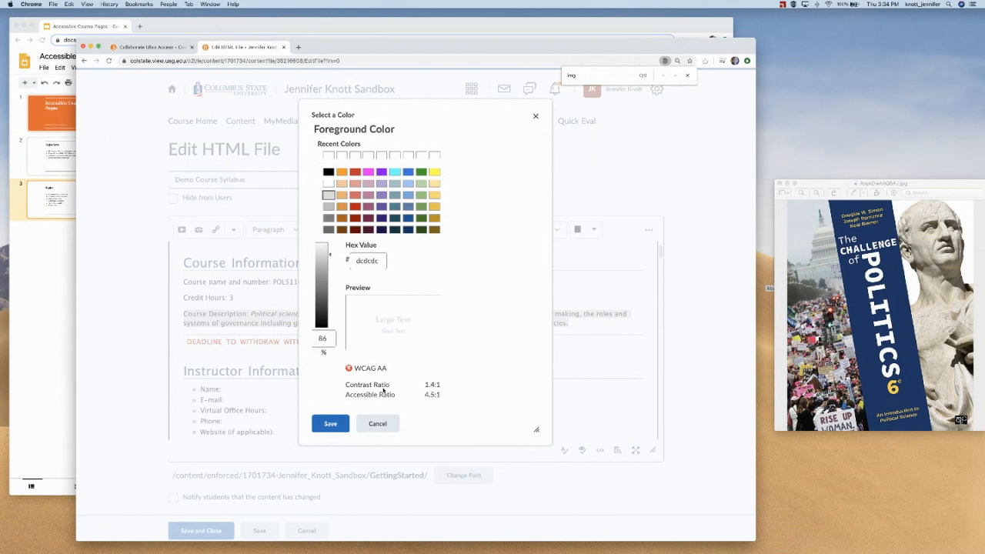
{"action": "left_click", "coordinate": [377, 423]}
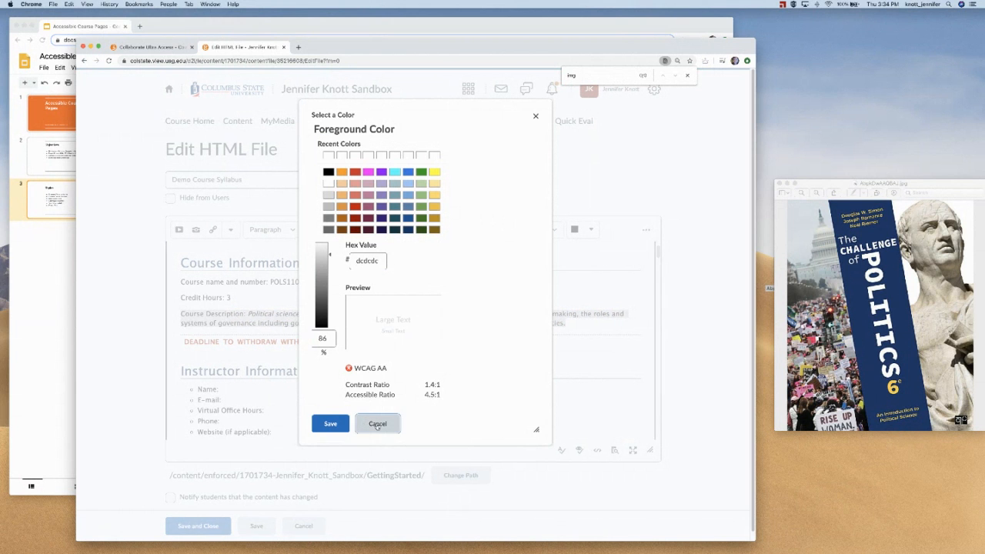
{"action": "left_click", "coordinate": [582, 322]}
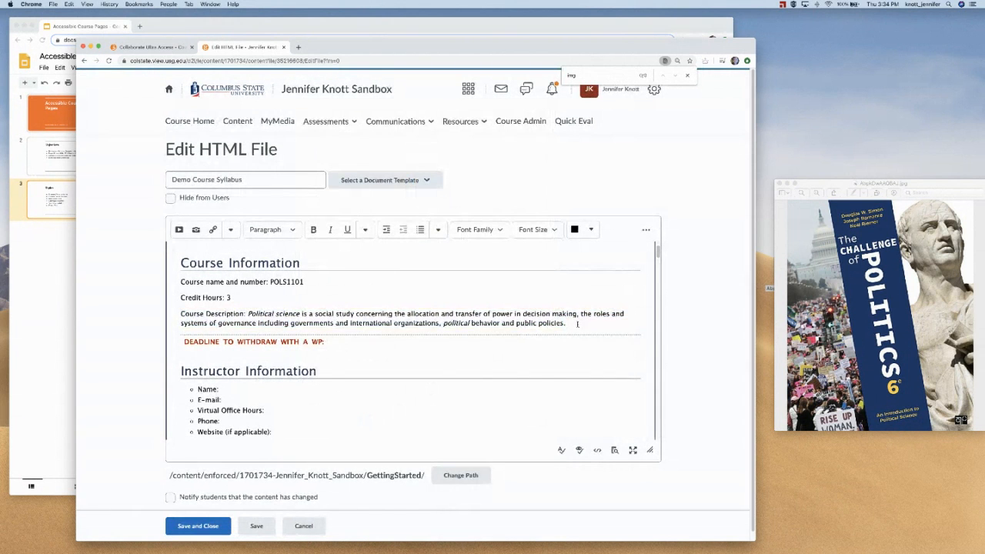
Set the text color of the Course Description paragraph to light gray dcdcdc, checking the WCAG AA contrast indicator before saving the color
{"action": "left_click_drag", "start_coordinate": [577, 323], "coordinate": [170, 310]}
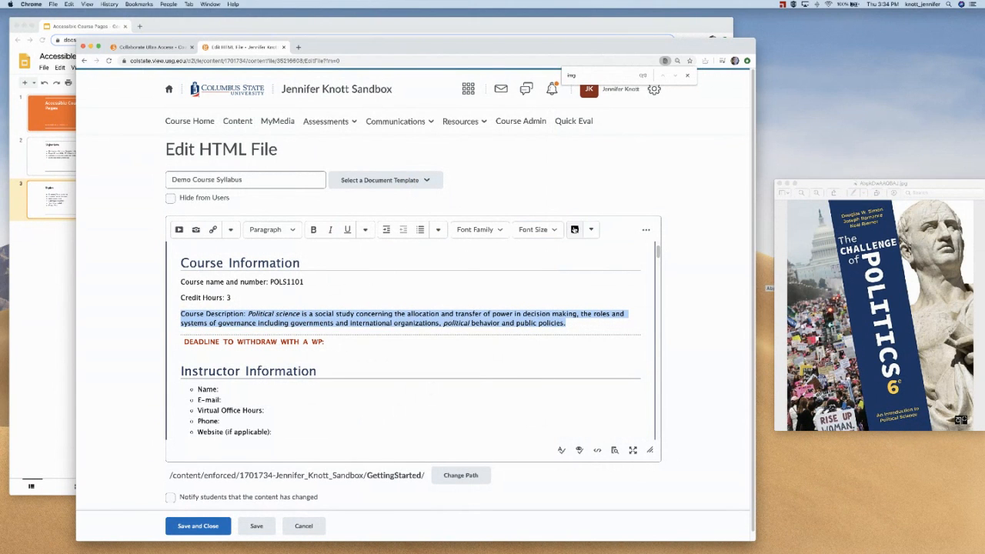
{"action": "left_click", "coordinate": [591, 229]}
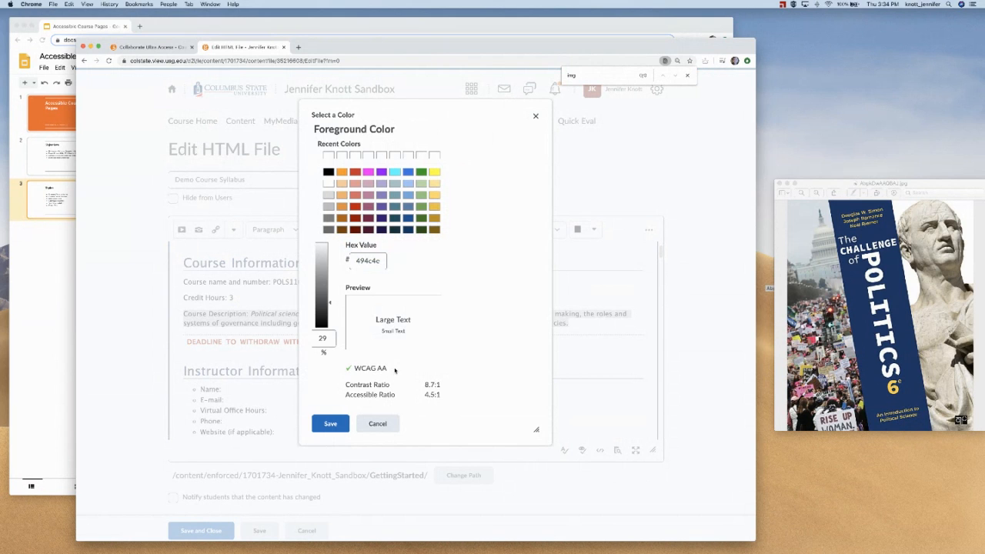
{"action": "triple_click", "coordinate": [348, 370]}
{"action": "left_click_drag", "start_coordinate": [344, 370], "coordinate": [354, 369]}
{"action": "left_click", "coordinate": [359, 370]}
{"action": "left_click_drag", "start_coordinate": [389, 371], "coordinate": [356, 371]}
{"action": "left_click", "coordinate": [356, 371]}
{"action": "left_click", "coordinate": [330, 197]}
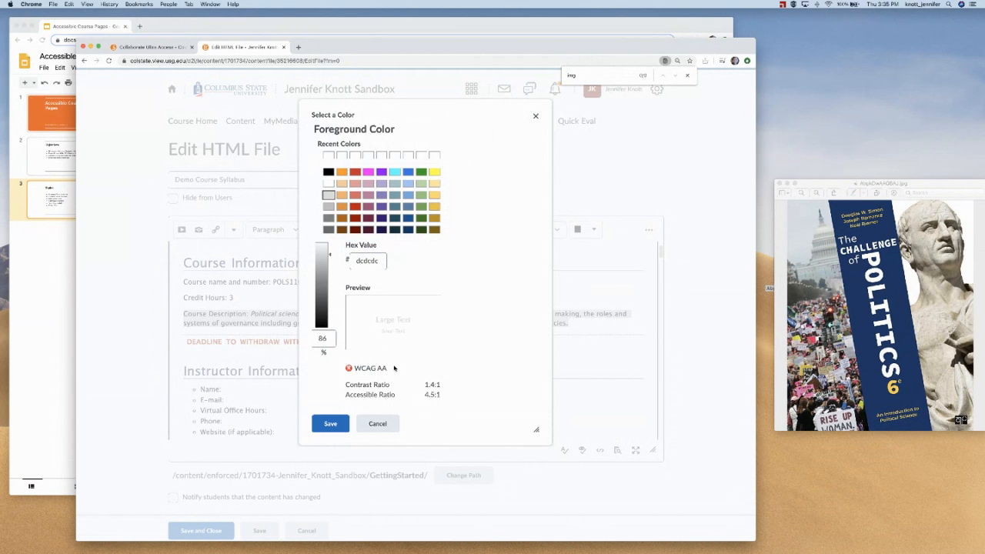
{"action": "left_click_drag", "start_coordinate": [387, 368], "coordinate": [355, 368]}
{"action": "left_click", "coordinate": [394, 368]}
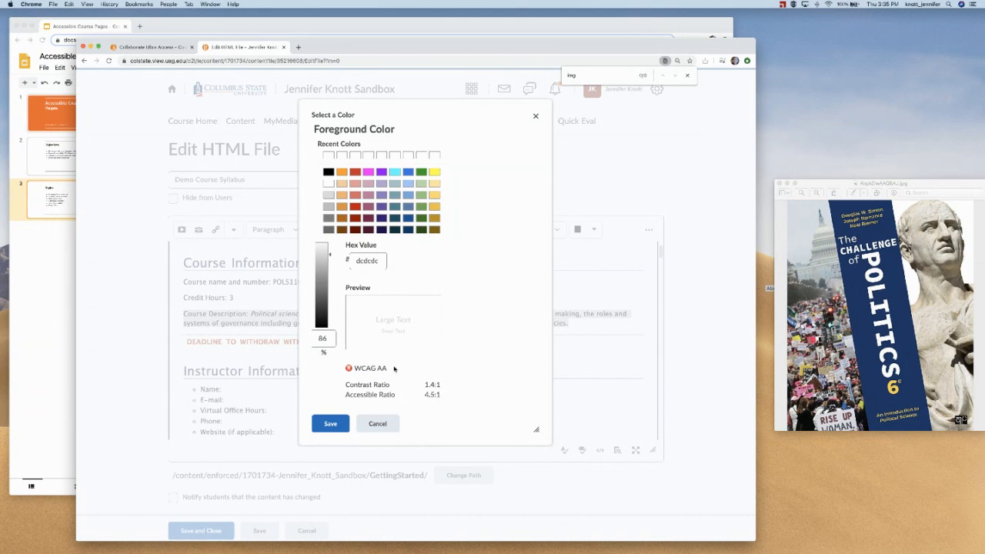
{"action": "left_click", "coordinate": [330, 425]}
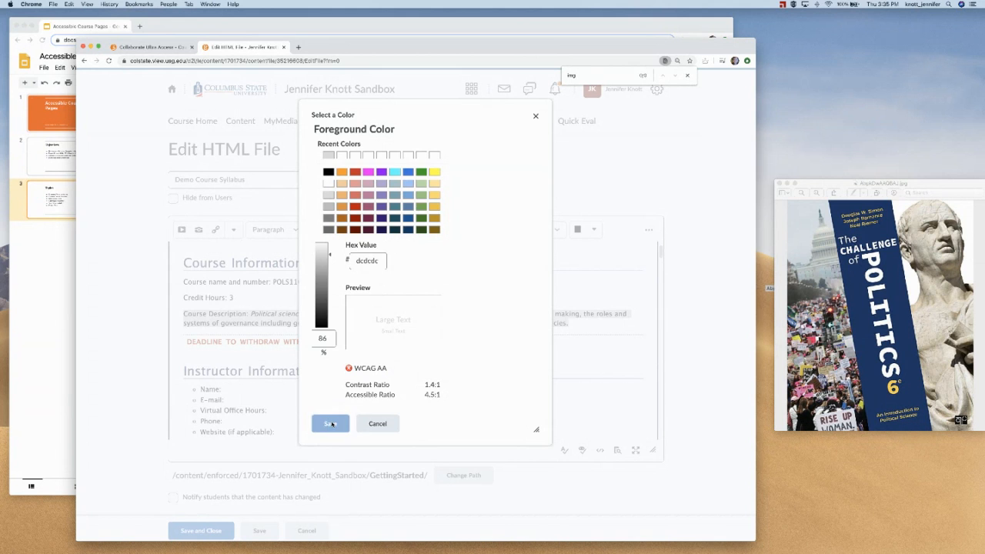